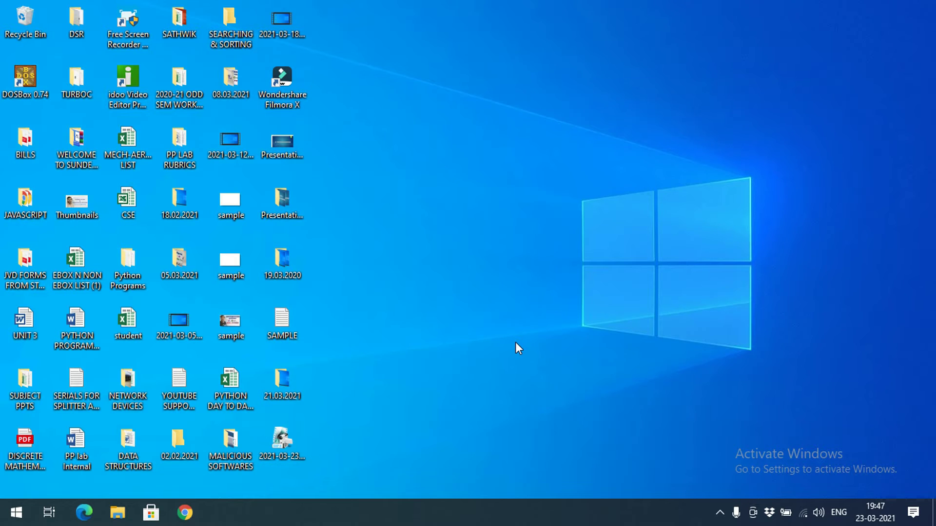
Launch Word with winword, create a blank document and close the Office activation wizard
key("super+r")
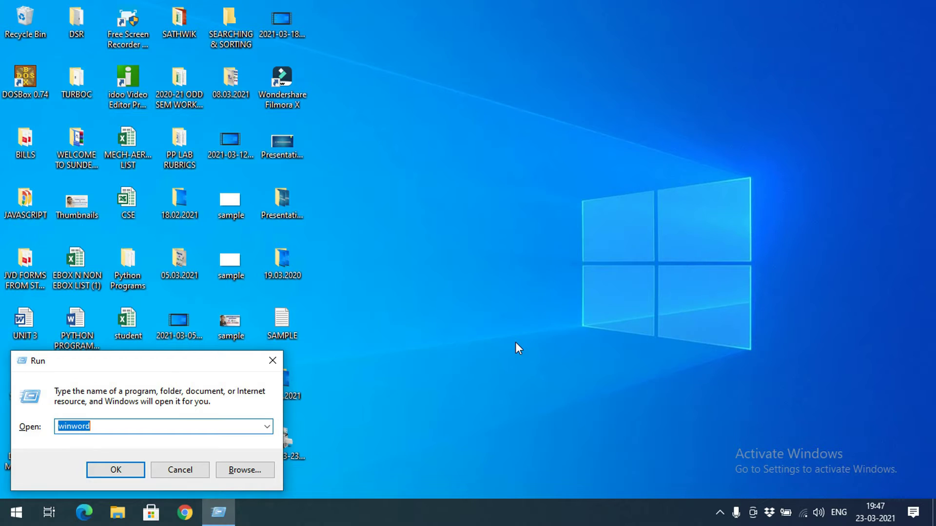
key("Return")
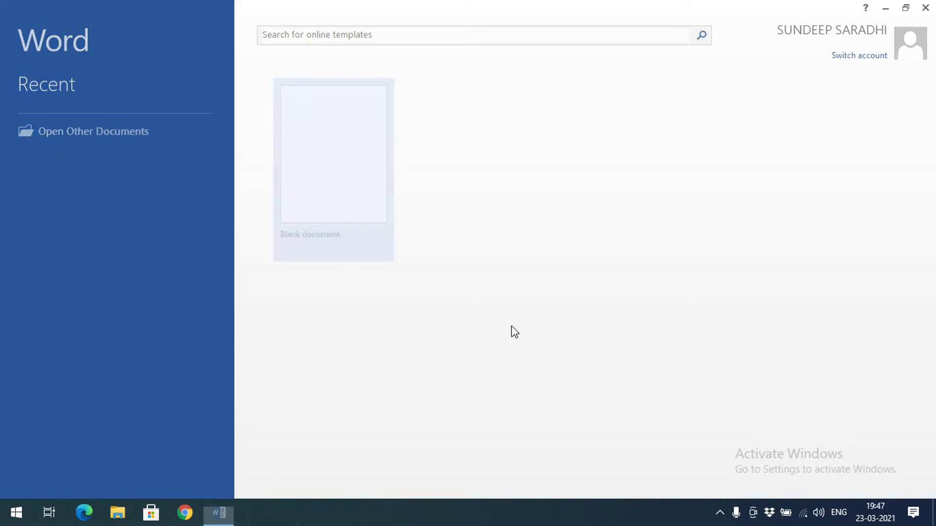
left_click(346, 192)
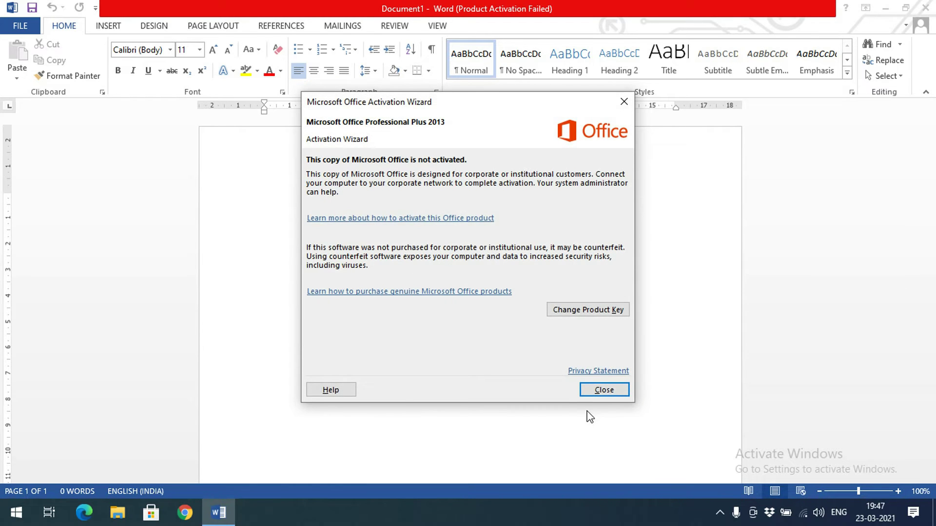
left_click(603, 390)
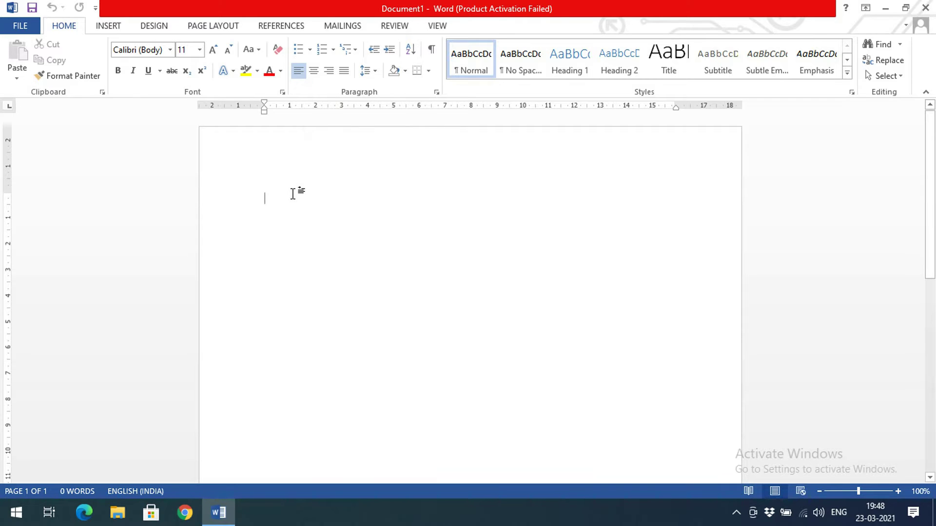
type("S")
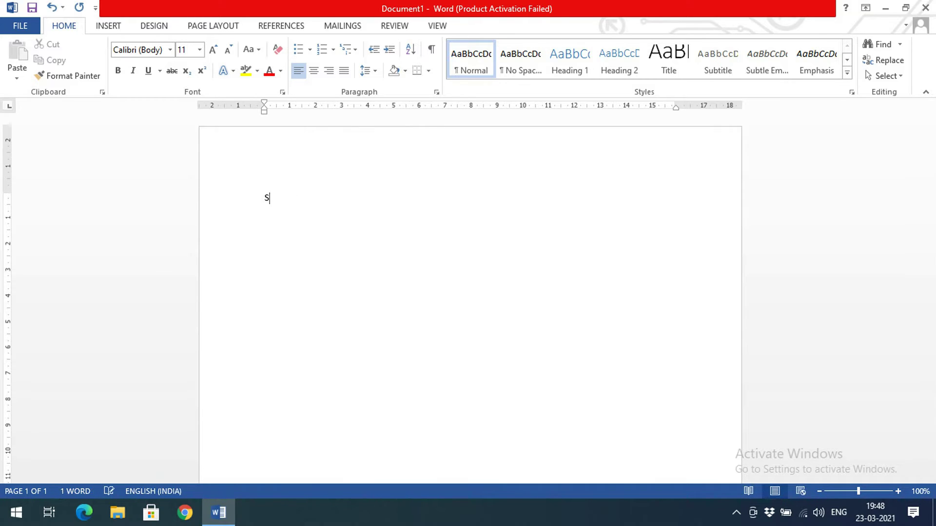
type("UNDE")
key("BackSpace")
key("BackSpace")
key("BackSpace")
key("BackSpace")
key("BackSpace")
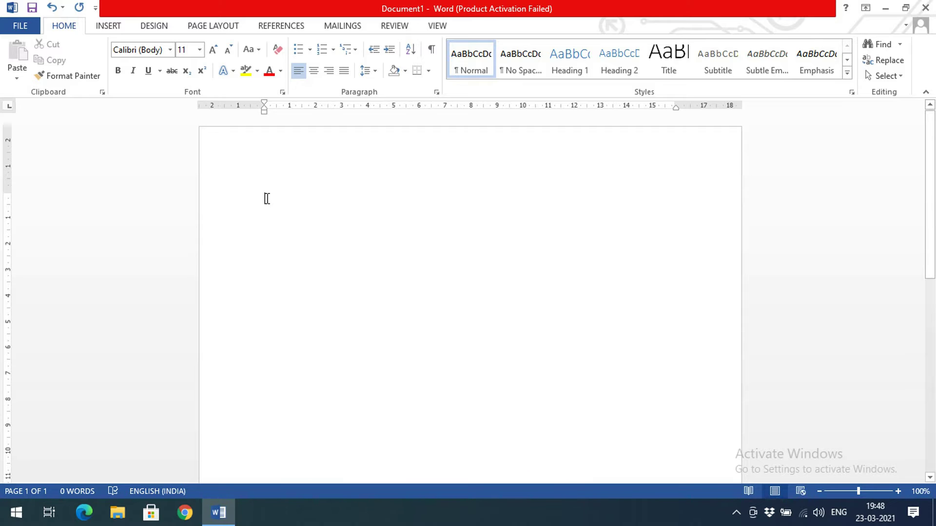
Enter the heading HOBBIES followed by the lines READING BOOKS, PLAYING CRICKET and PLAYING CHESS, each in its own paragraph
type("HOBBIES")
key("Return")
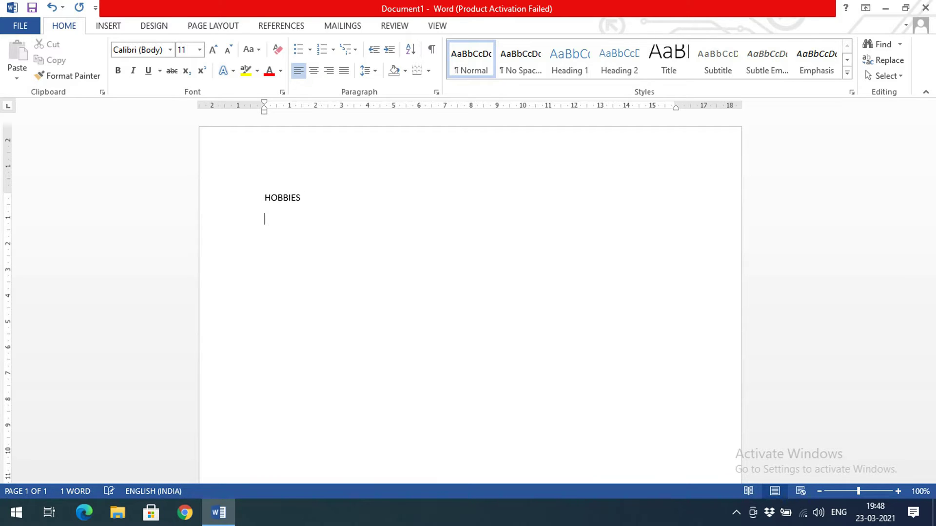
type("READING BOOKS")
key("Return")
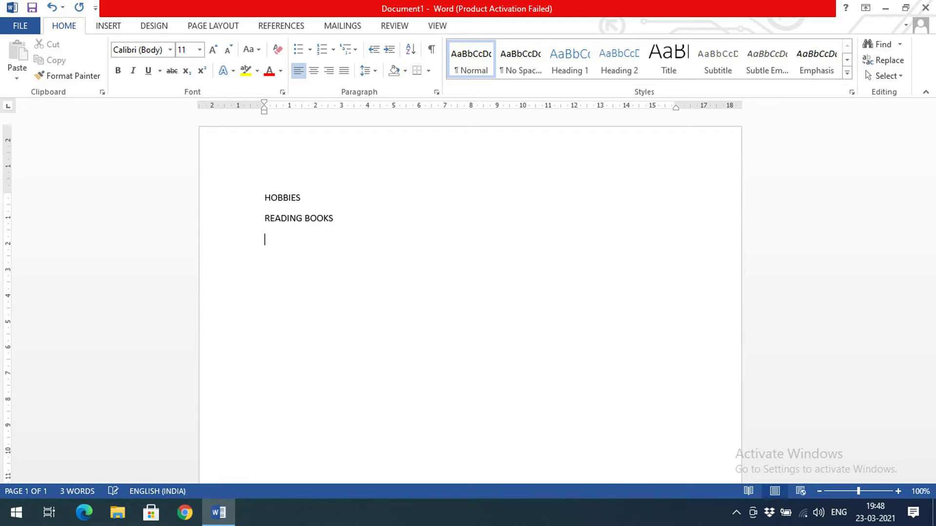
type("PLAYING CRICKET")
key("Return")
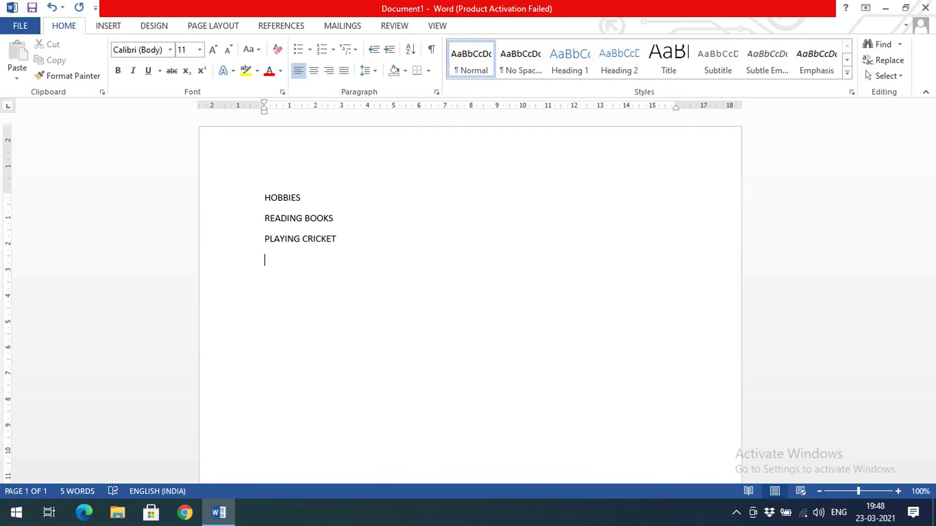
type("PLAYING CHESS")
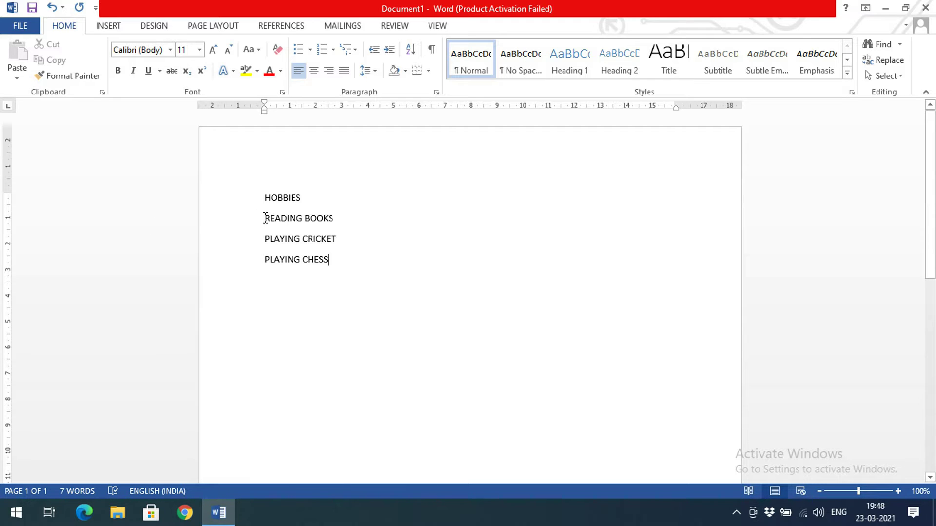
Apply the arrowhead bullet from the bullet library to the three lines below the HOBBIES heading
left_click_drag(264, 218, 325, 256)
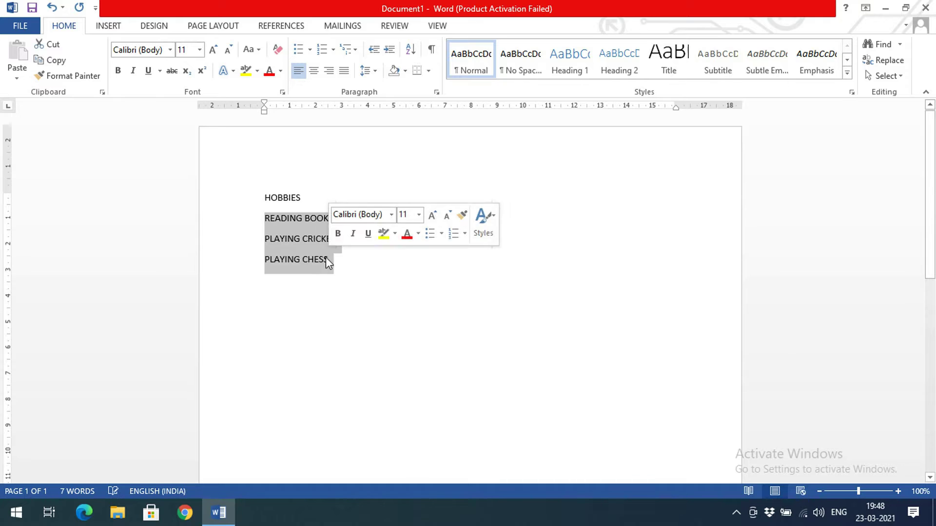
left_click(310, 50)
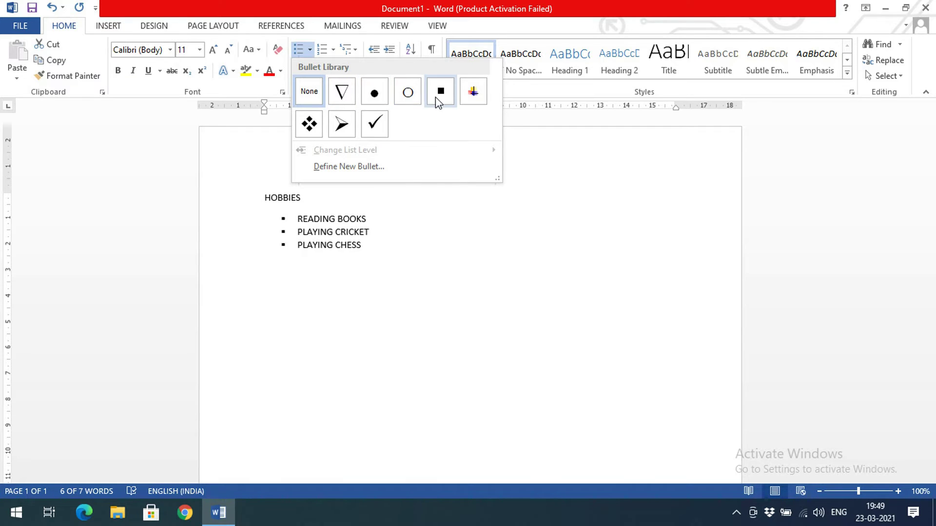
left_click(341, 126)
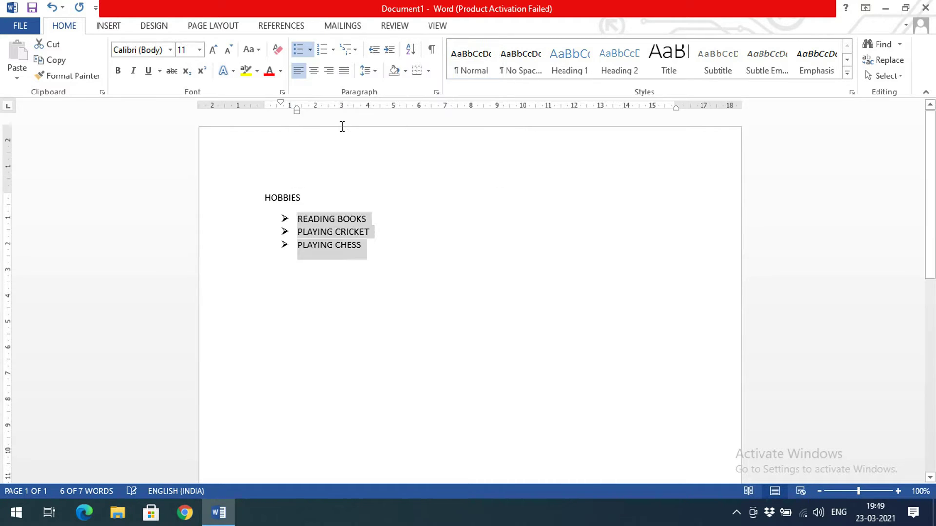
left_click(387, 254)
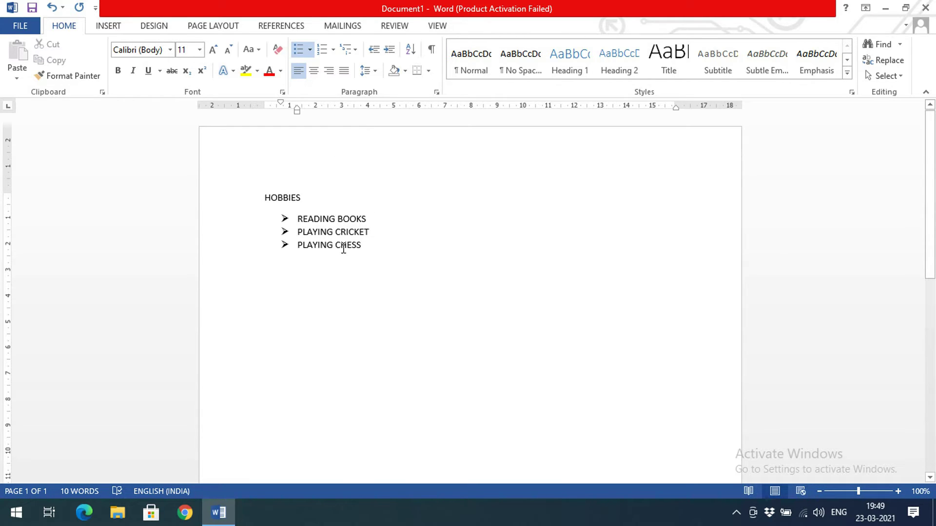
Define a new left-aligned bullet from Wingdings symbol 173, the eight-pointed star, for the three hobby lines
left_click_drag(360, 247, 301, 218)
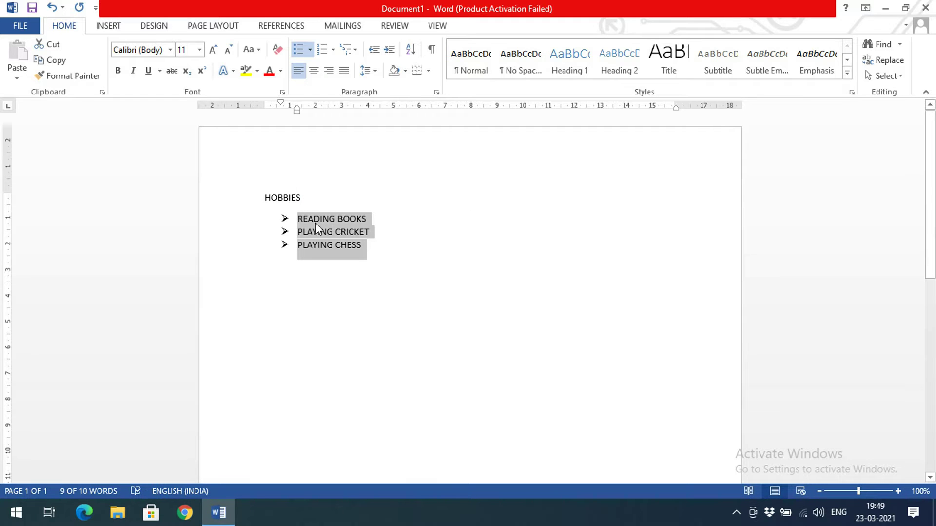
left_click(300, 218)
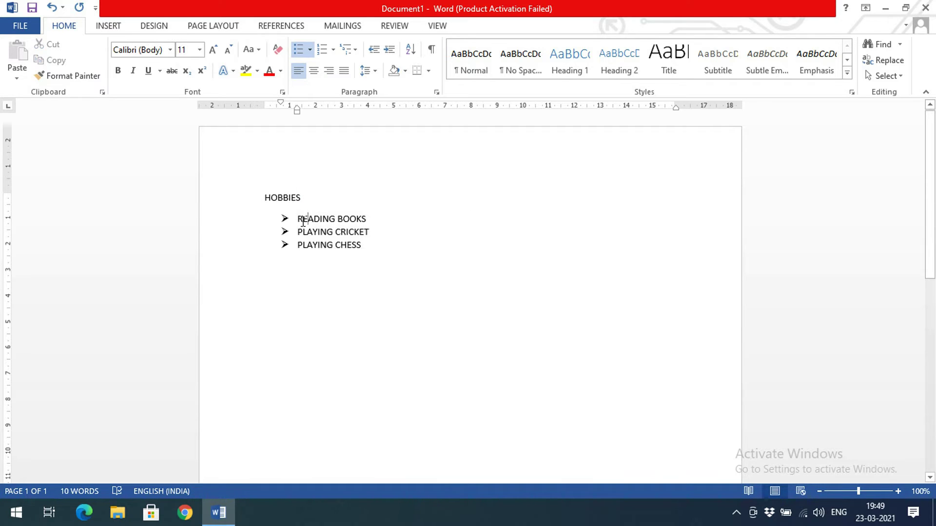
left_click_drag(299, 218, 386, 259)
left_click(310, 50)
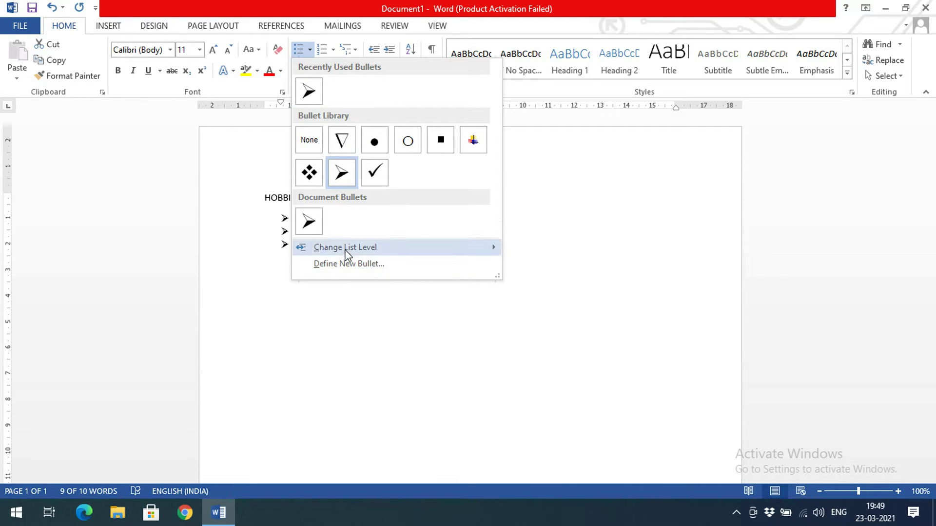
mouse_move(350, 255)
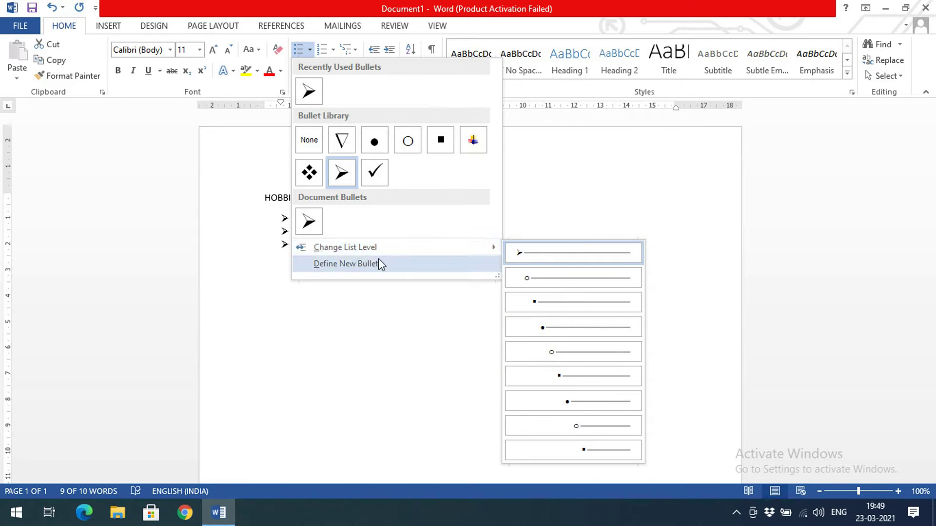
left_click(370, 268)
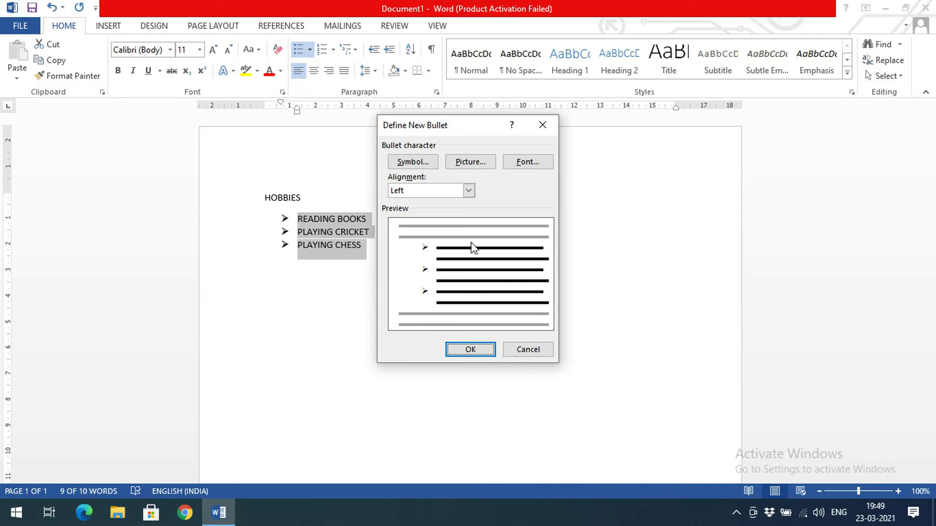
left_click(415, 161)
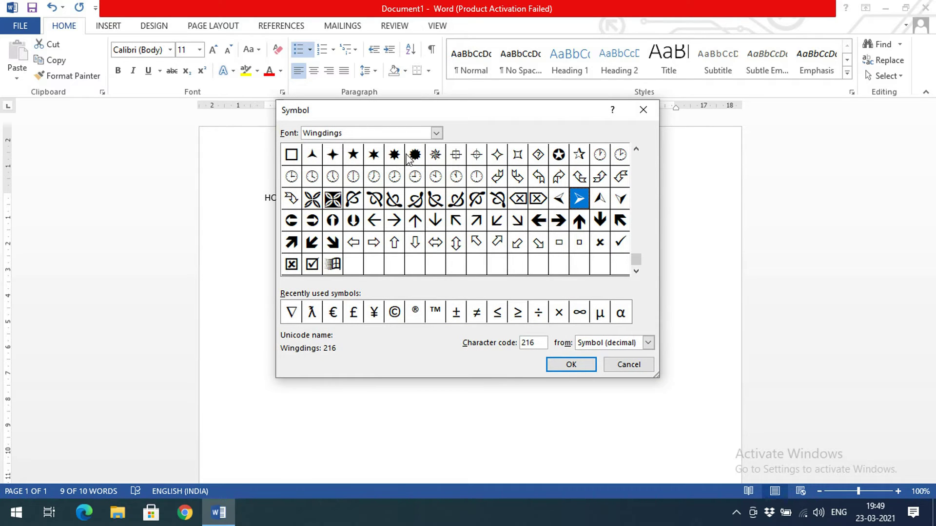
left_click(396, 156)
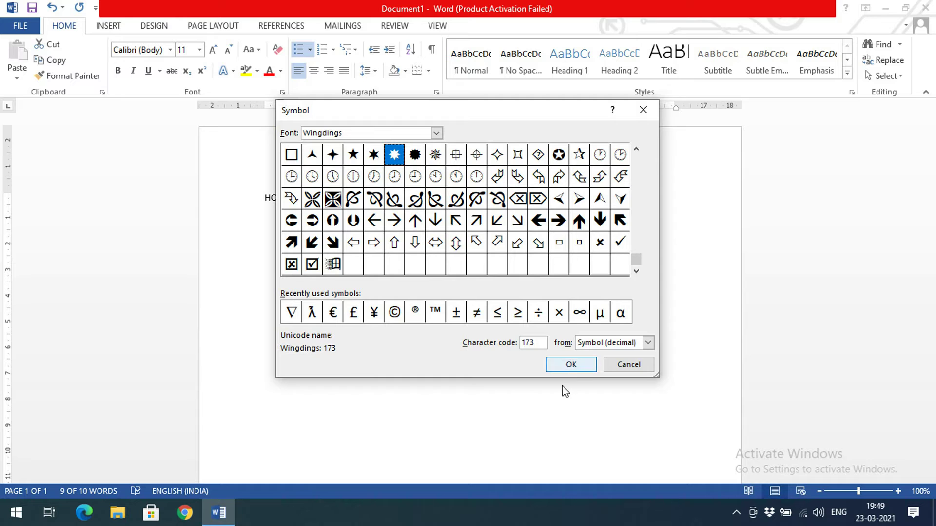
left_click(569, 365)
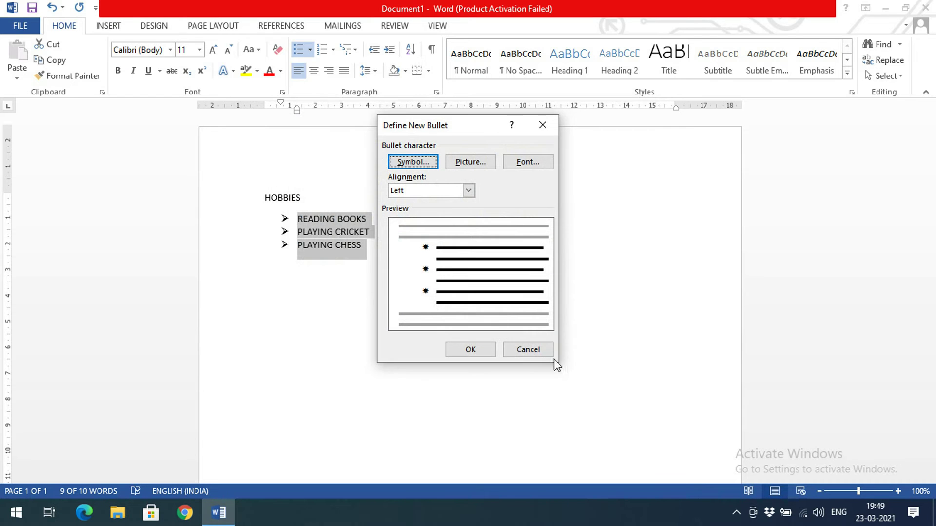
left_click(463, 349)
left_click(357, 266)
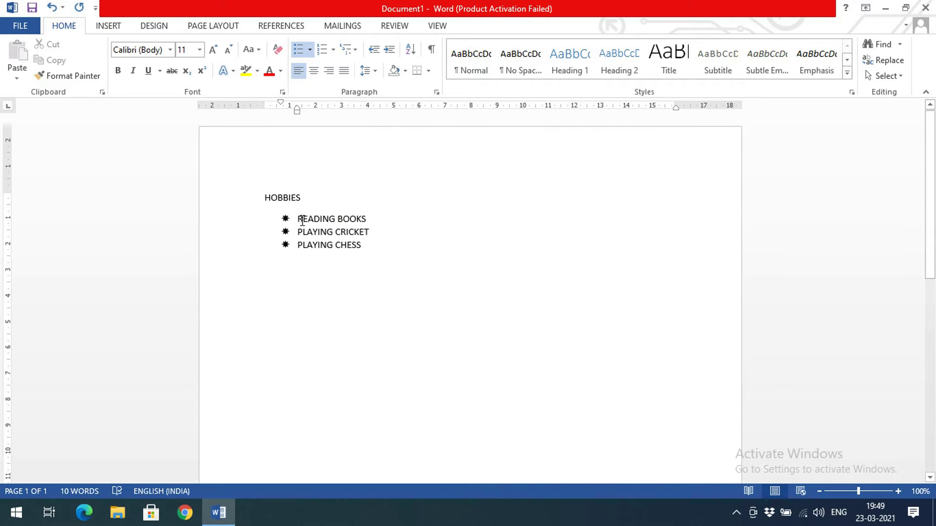
Apply the 1), 2), 3) numbering format to the three hobby lines and remove the numbering again
left_click_drag(298, 218, 369, 245)
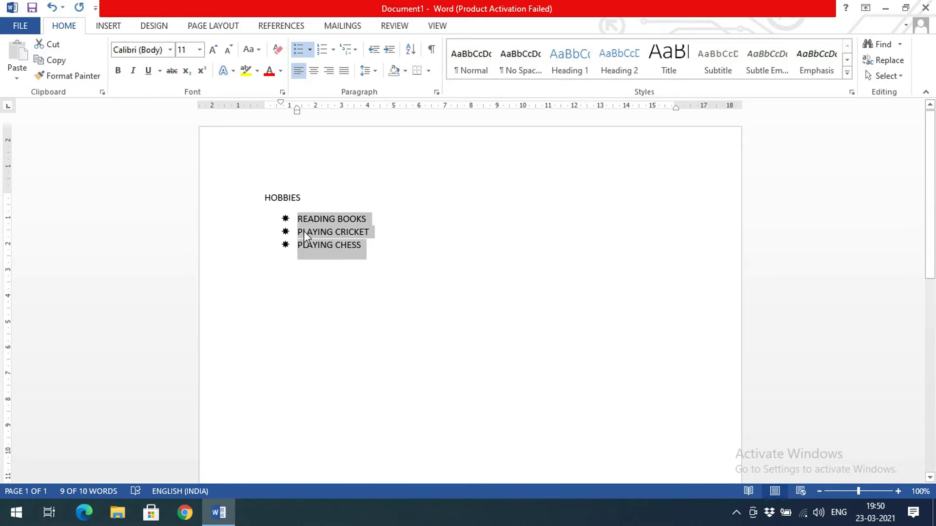
left_click(351, 205)
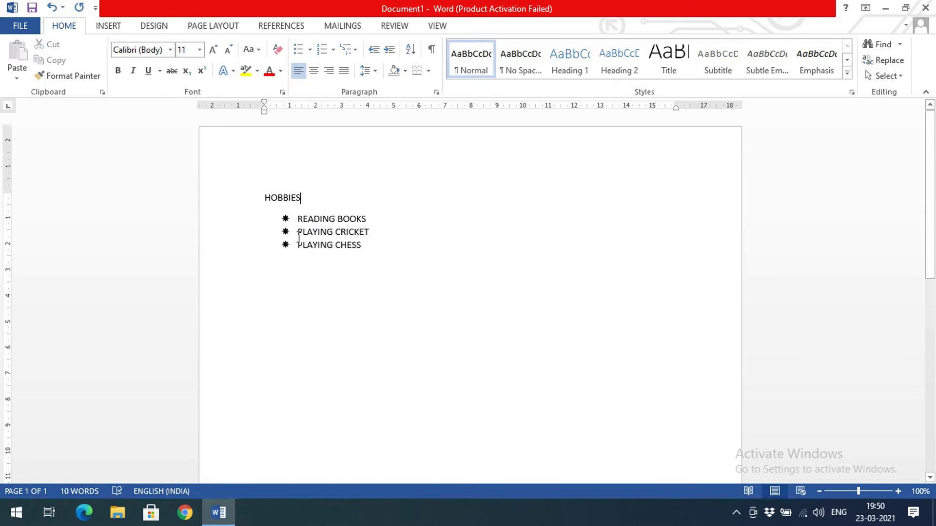
left_click_drag(300, 222, 365, 245)
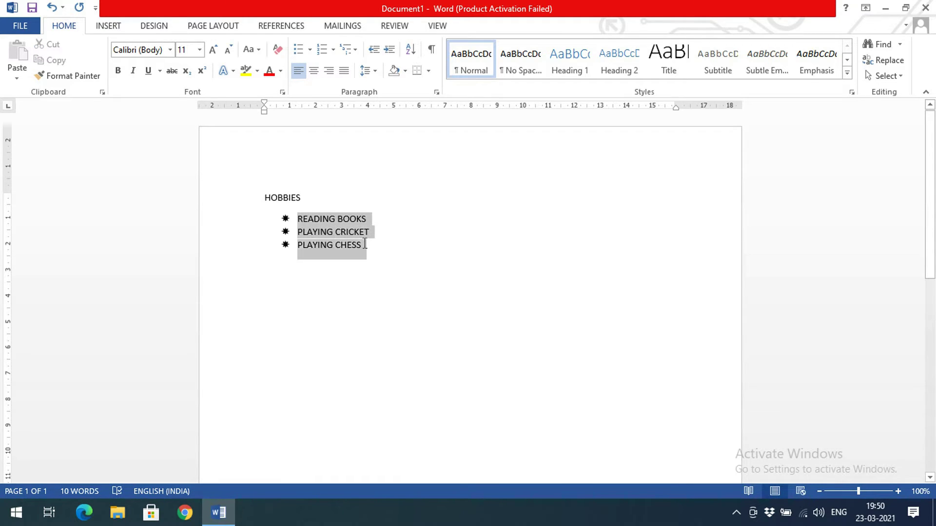
left_click(333, 50)
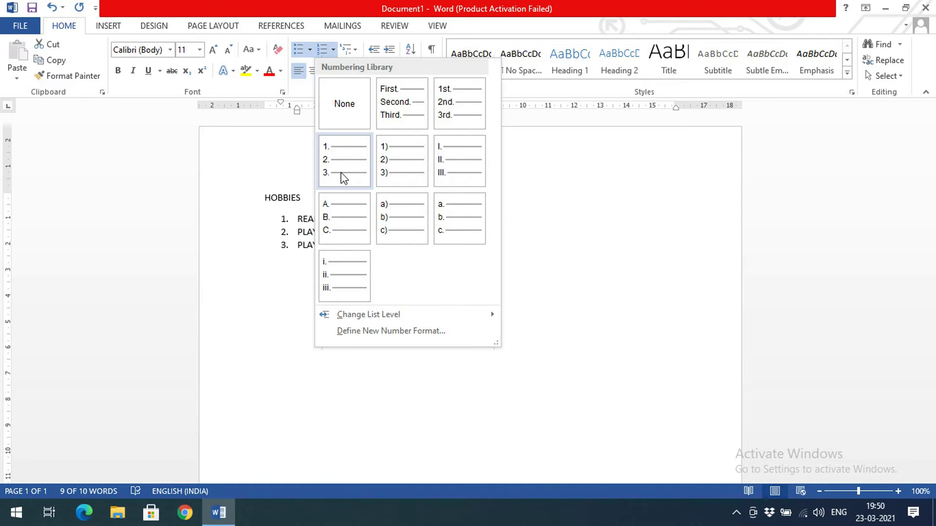
left_click(396, 168)
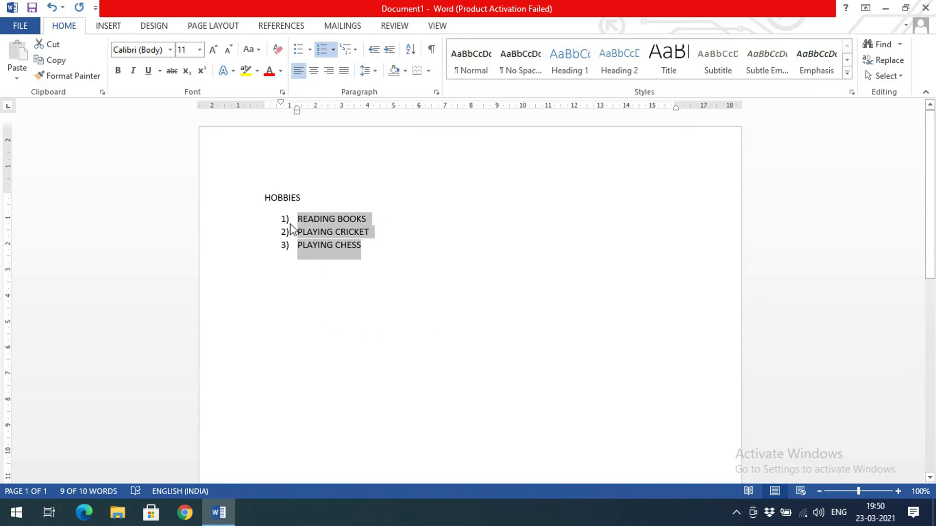
left_click(333, 50)
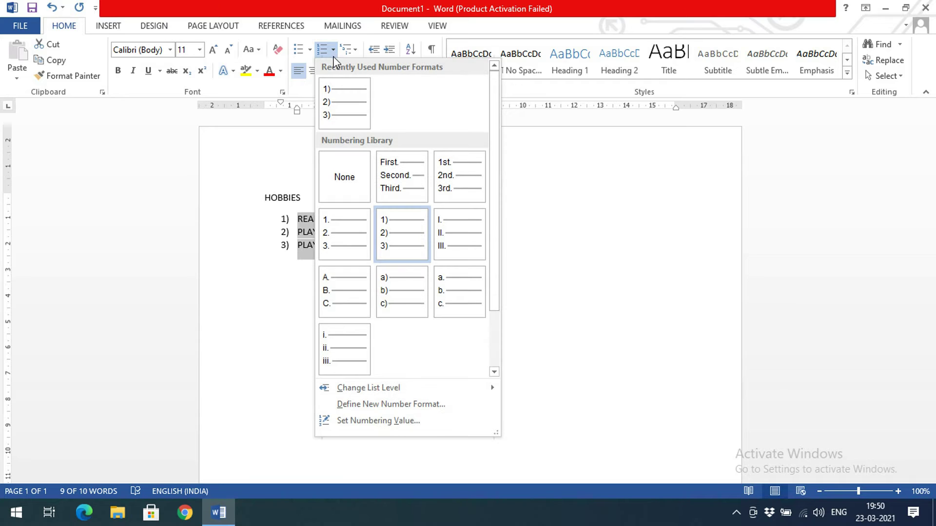
left_click(331, 175)
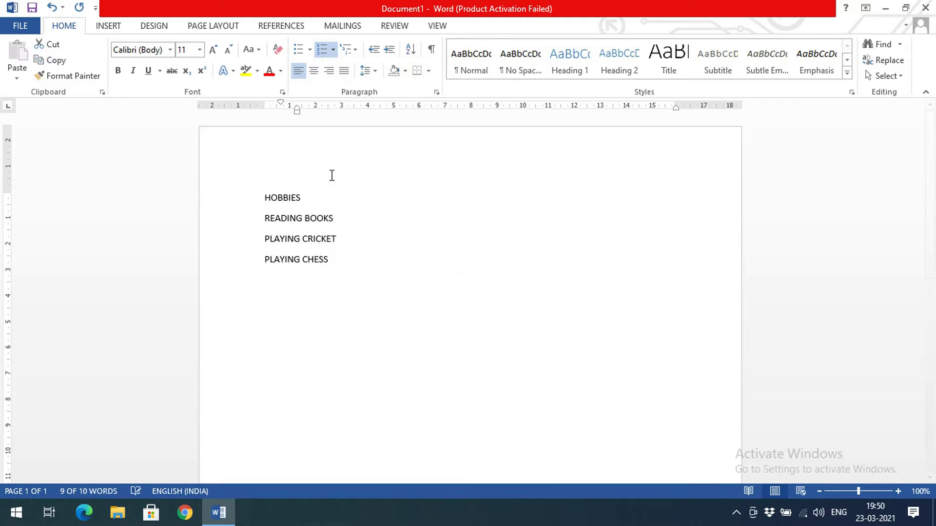
Define a new left-aligned number format in the First, Second, Third style with a closing parenthesis for the three hobby lines
left_click(332, 49)
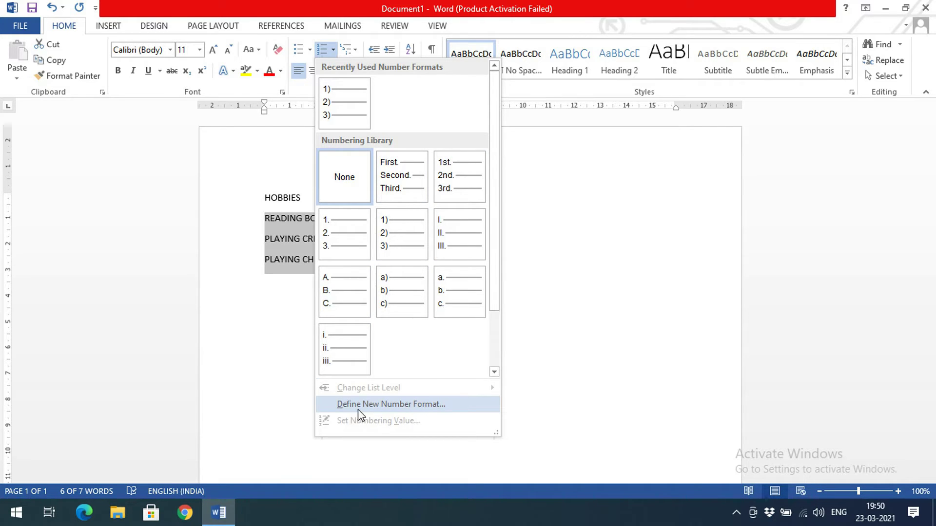
left_click(374, 409)
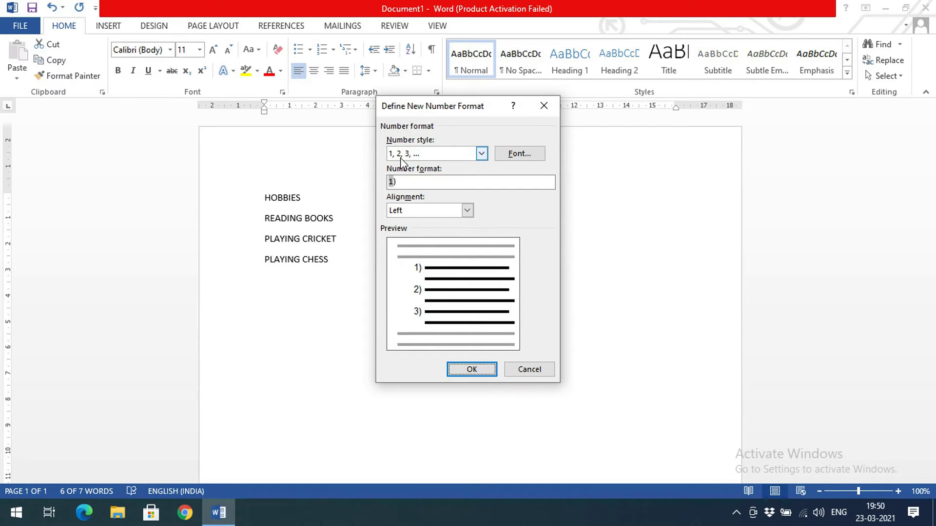
left_click(420, 152)
scroll(440, 200, "down", 2)
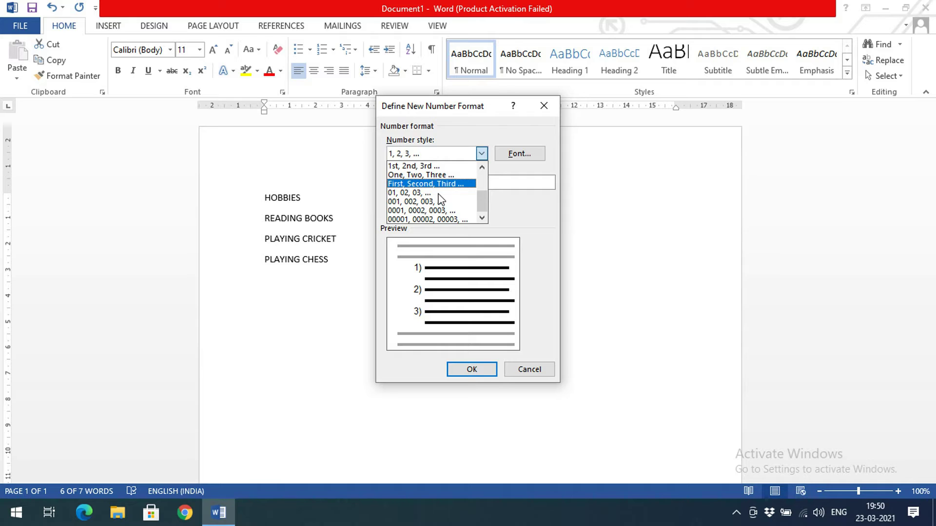
scroll(440, 199, "up", 3)
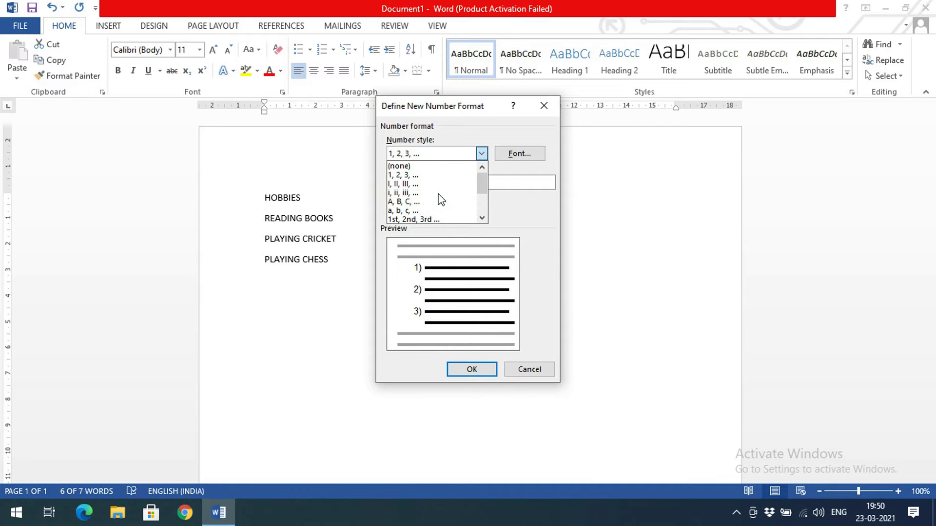
scroll(441, 200, "down", 3)
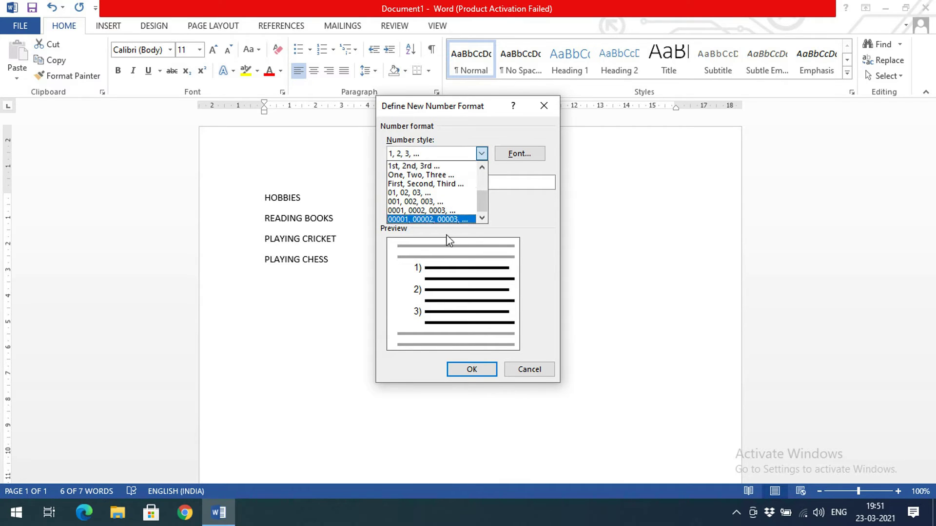
left_click(407, 184)
left_click(488, 369)
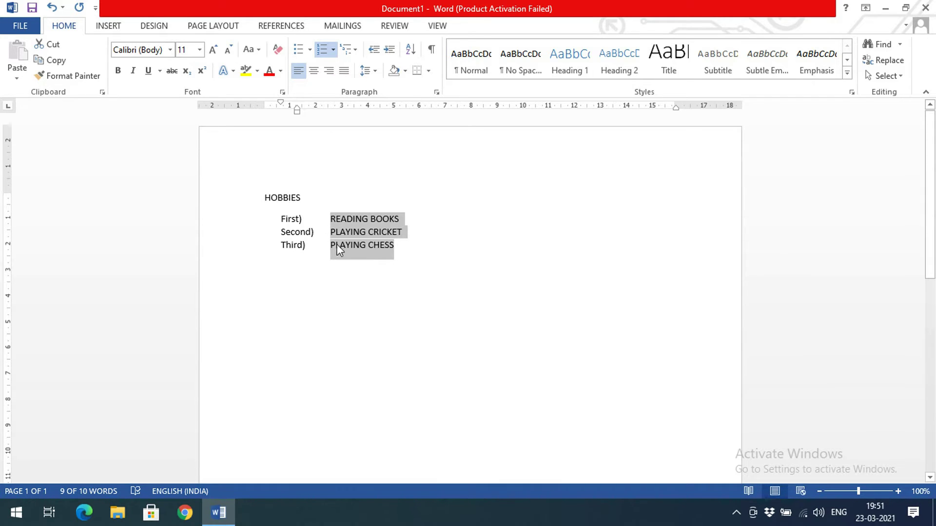
left_click(423, 260)
key("Return")
key("Return")
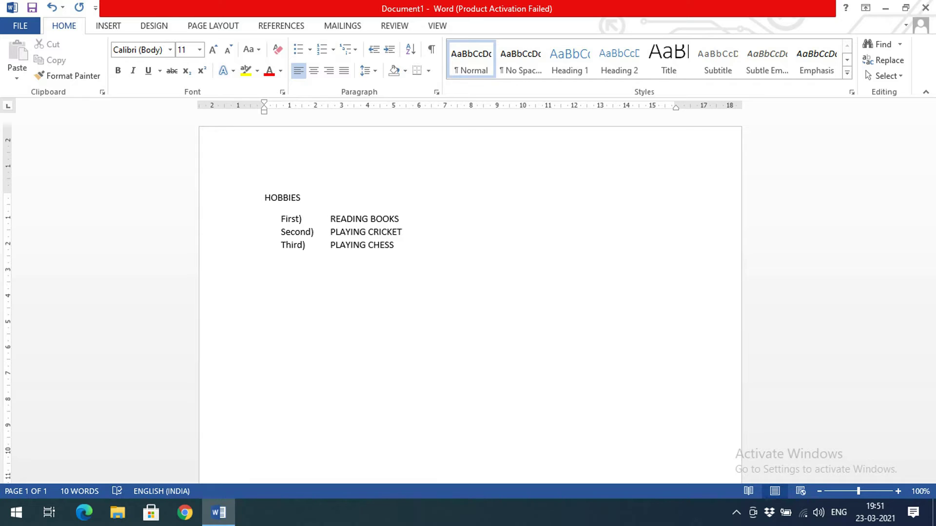
left_click(420, 244)
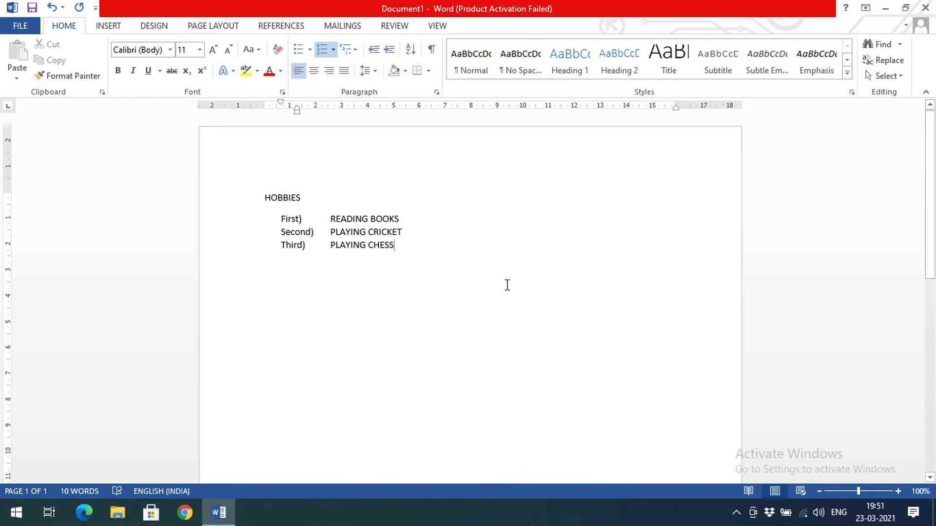
key("Return")
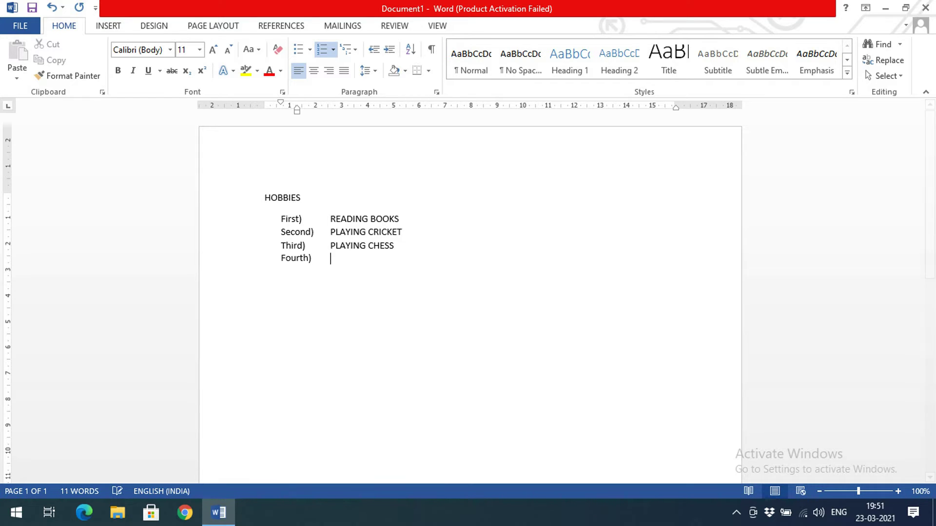
key("Return")
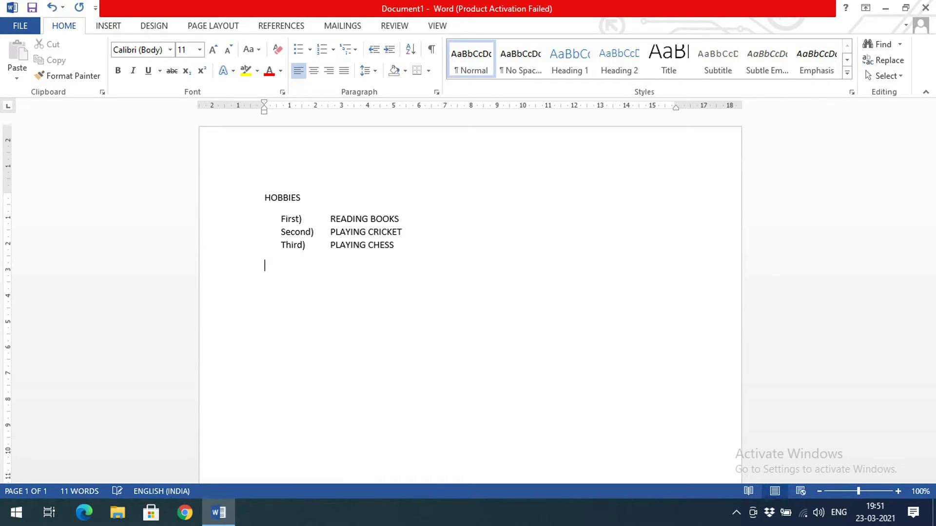
left_click(436, 232)
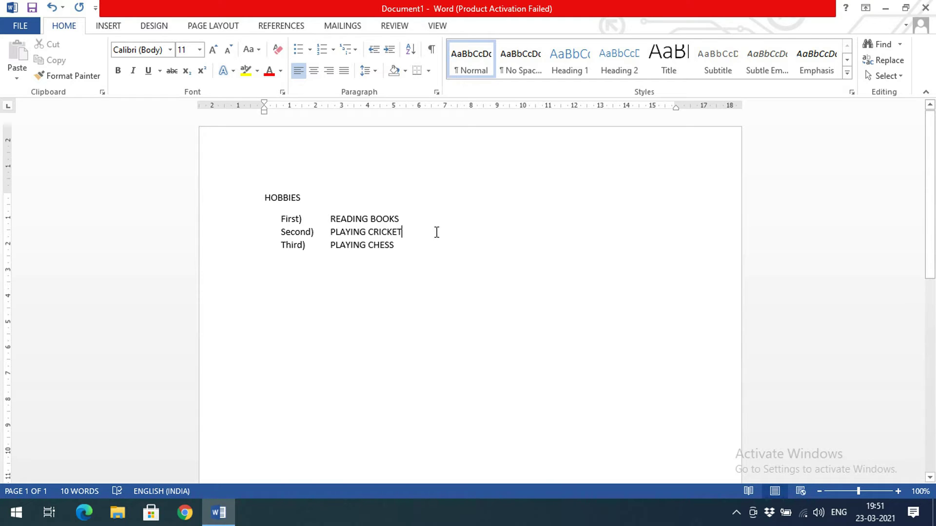
Add SINGING and DANCING as the fourth and fifth items of the hobbies list, after PLAYING CHESS
left_click(440, 250)
key("Return")
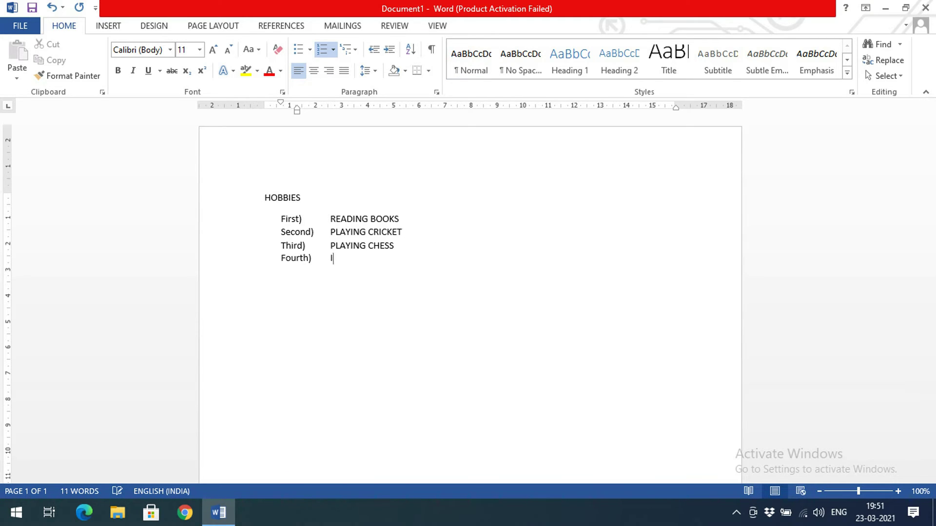
type("SINGING")
key("Return")
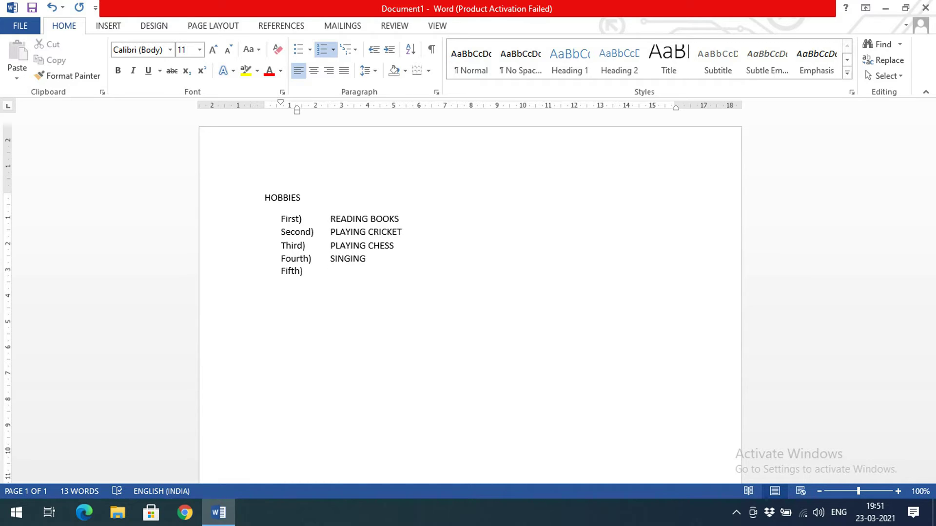
type("DANCING")
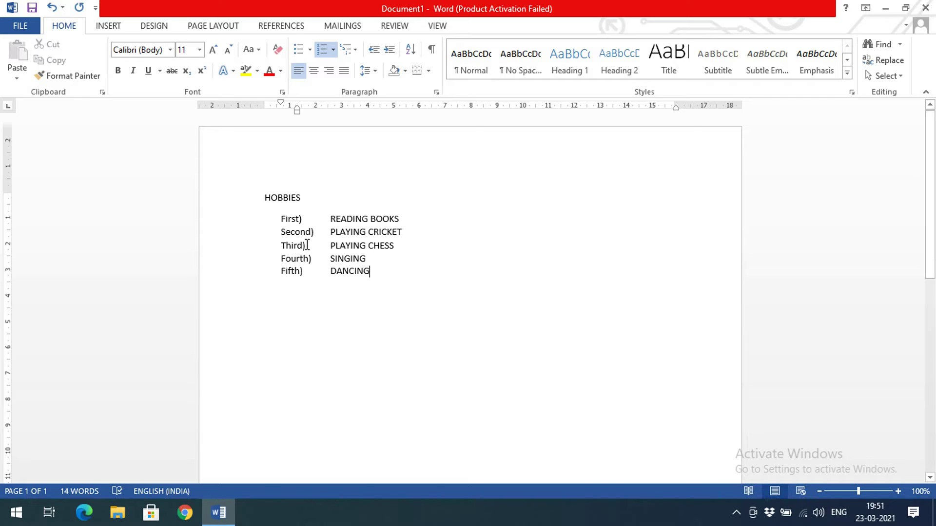
Start a multilevel list in the 1), a), i) format below the hobbies and enter ABC, DEF and GHI, each one level deeper
left_click_drag(276, 217, 380, 271)
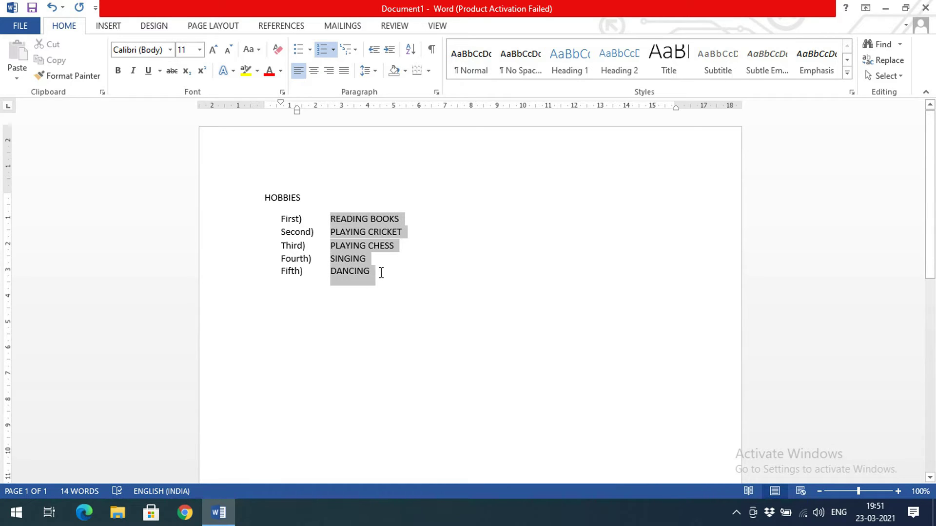
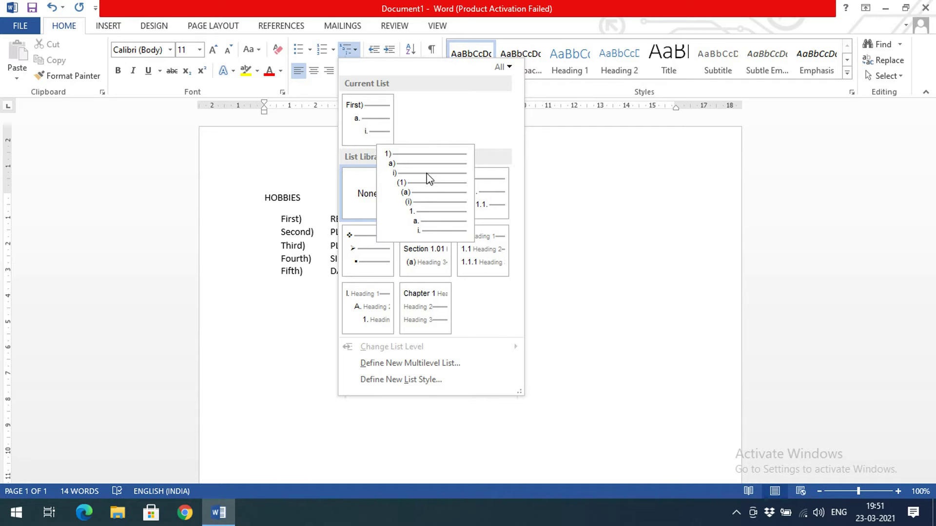
left_click(428, 177)
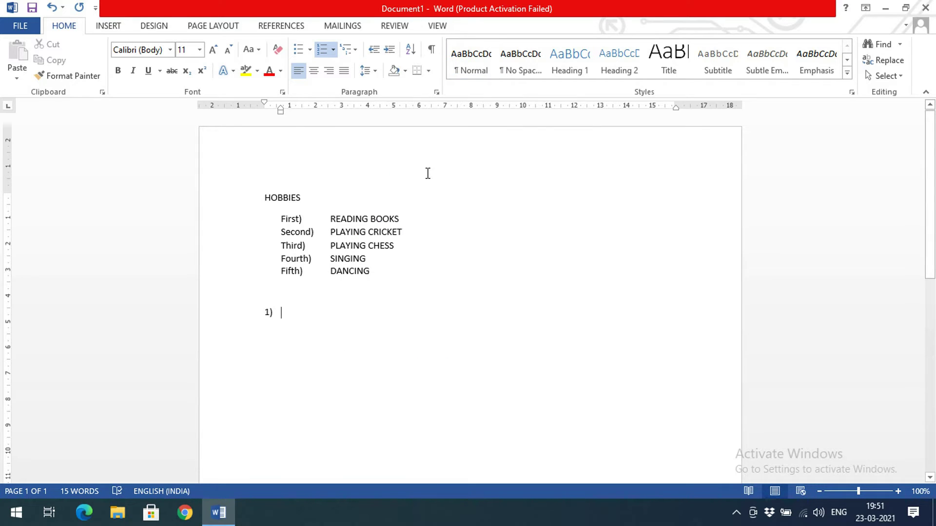
type("ABC")
key("Return")
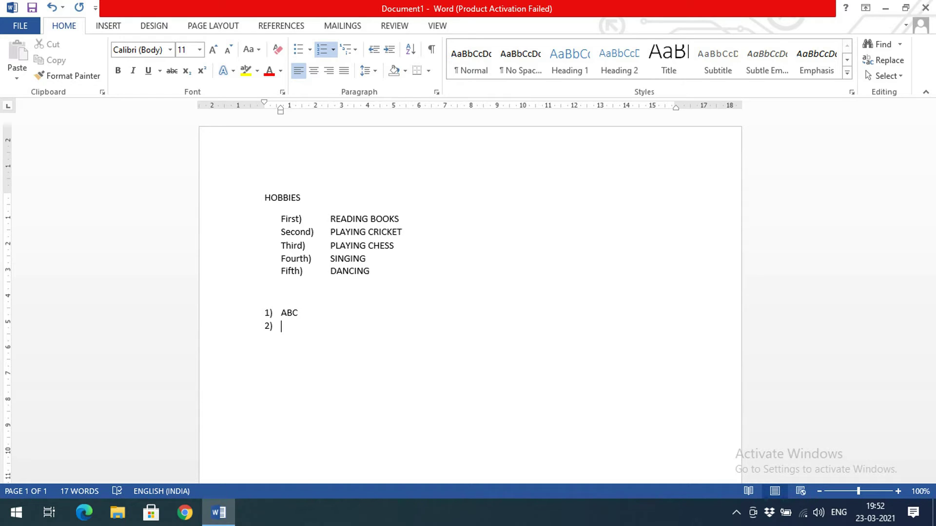
key("Tab")
type("DEF")
key("Return")
key("Tab")
type("GHI")
key("Return")
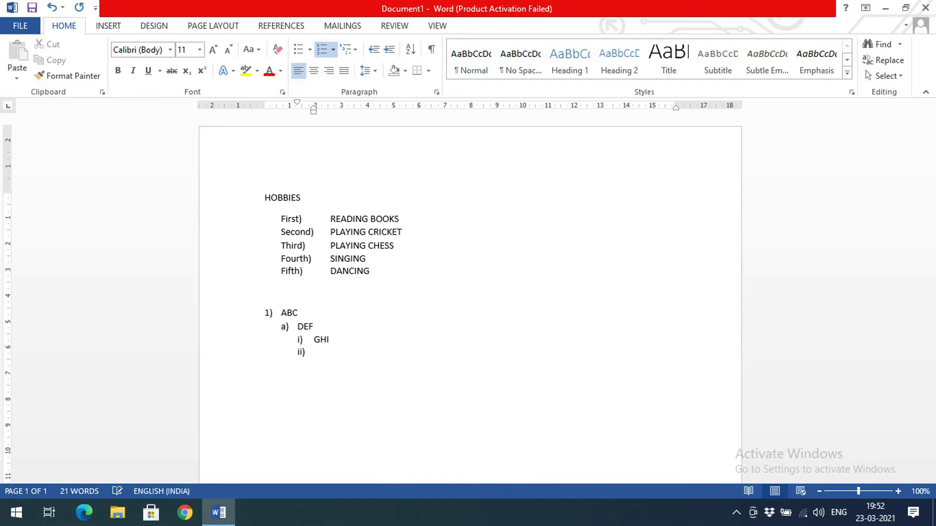
Add JKL one level below GHI and MNO as the next item on that same level
key("Tab")
type("JKL")
key("Return")
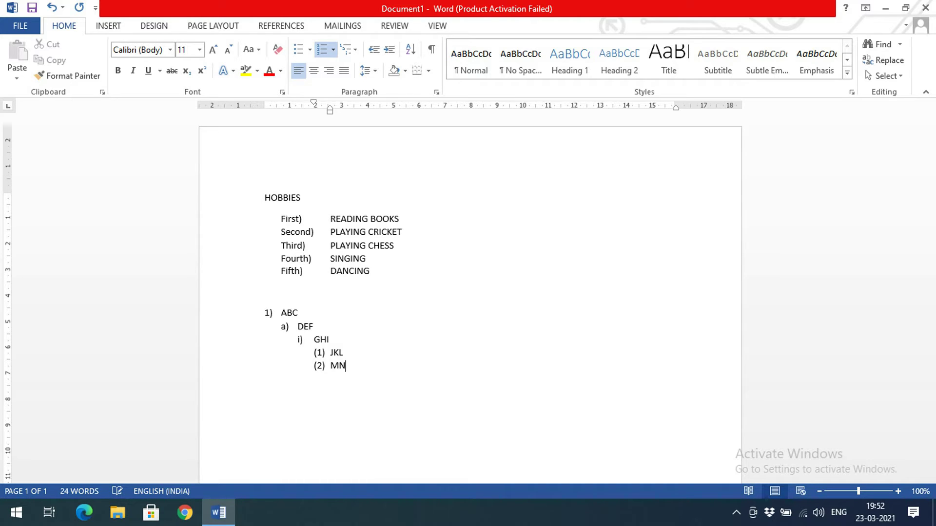
type("MNO")
key("Return")
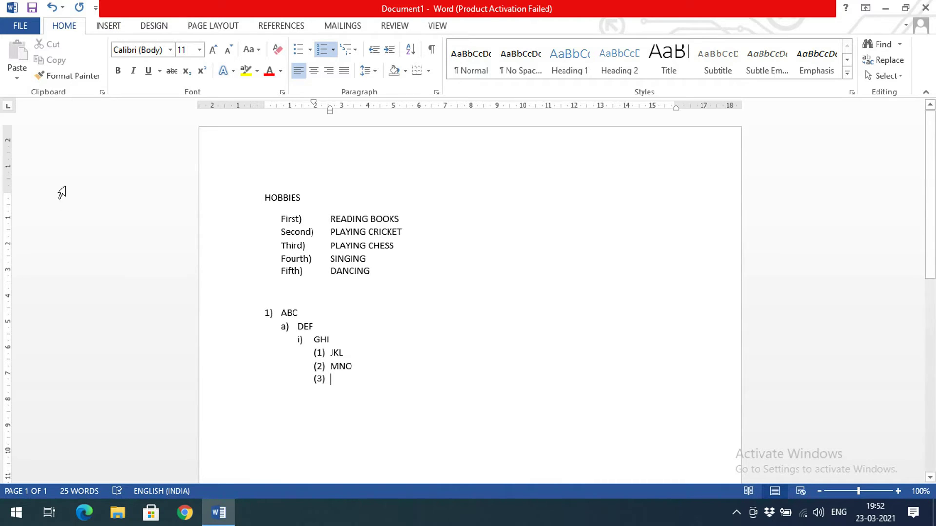
Examine the multilevel list formats available in the list library for the ABC to MNO outline
left_click_drag(259, 310, 422, 376)
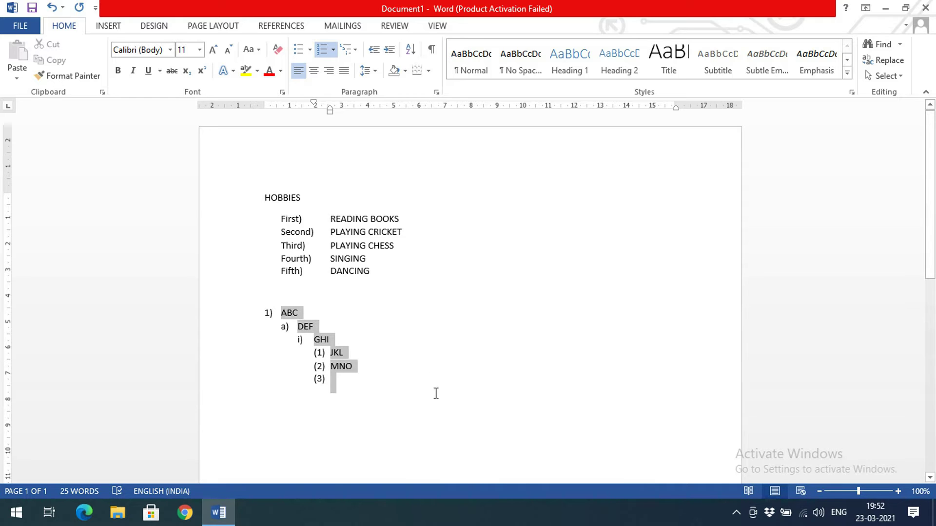
left_click(348, 49)
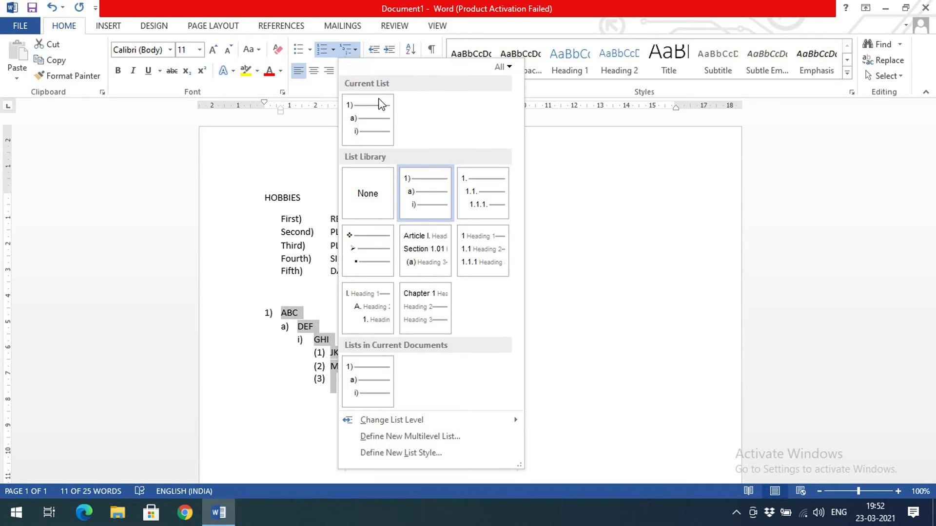
left_click(616, 226)
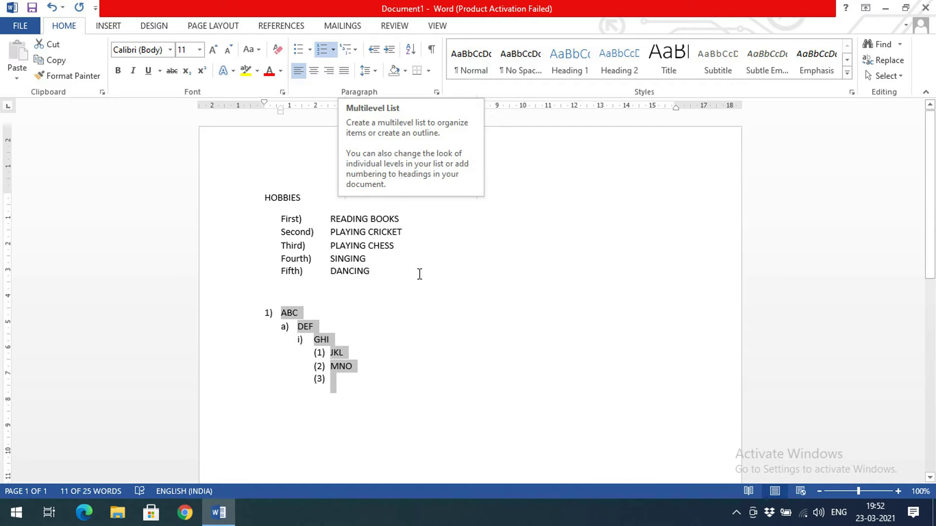
left_click(423, 339)
left_click(353, 51)
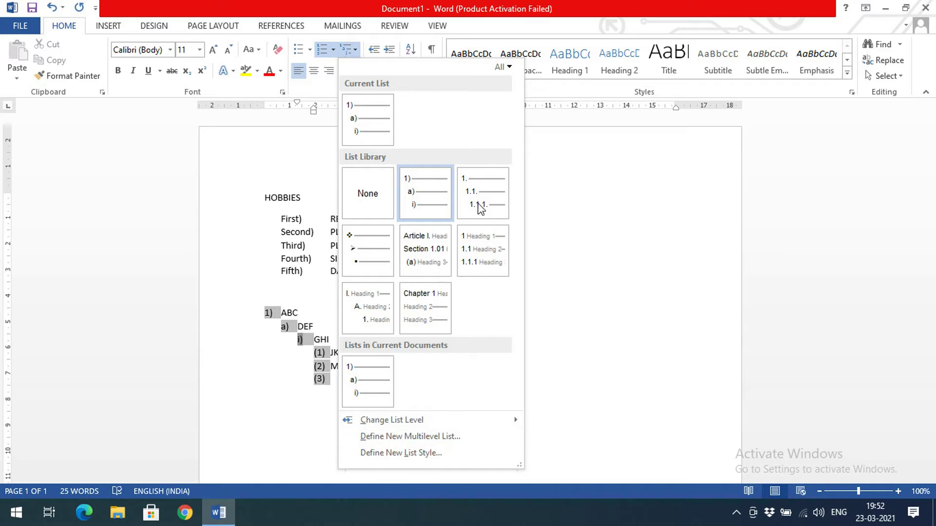
left_click(574, 260)
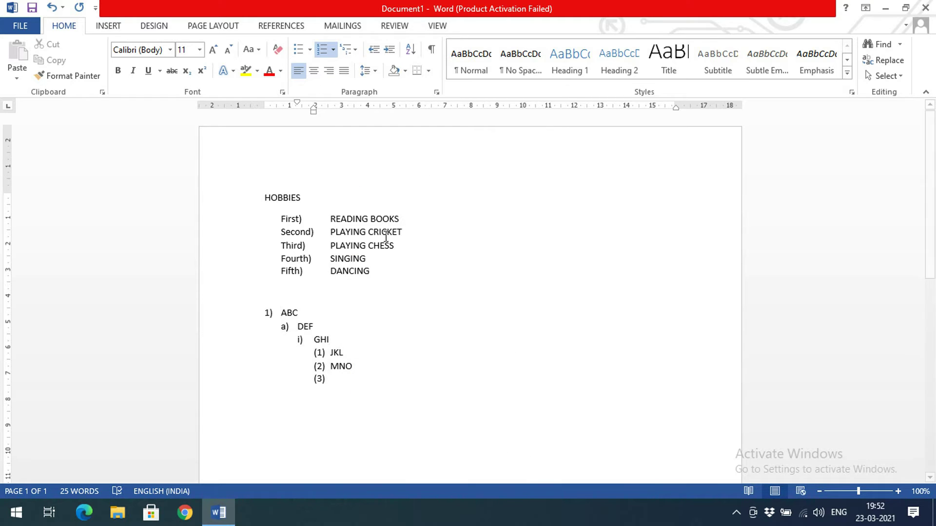
Delete the ABC to MNO multilevel list and the stray numbered lines below the hobbies list
left_click_drag(357, 370, 120, 243)
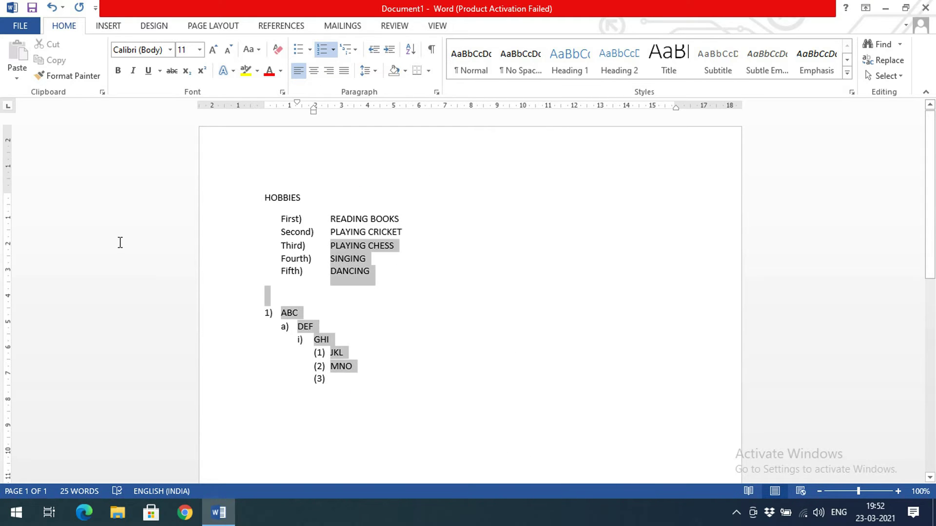
left_click(378, 344)
left_click_drag(384, 367, 236, 303)
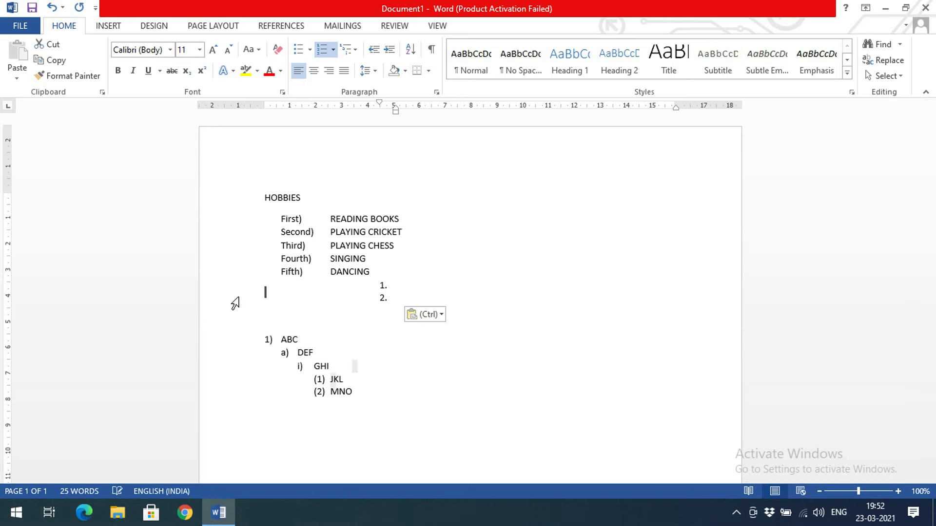
left_click(454, 424, "shift")
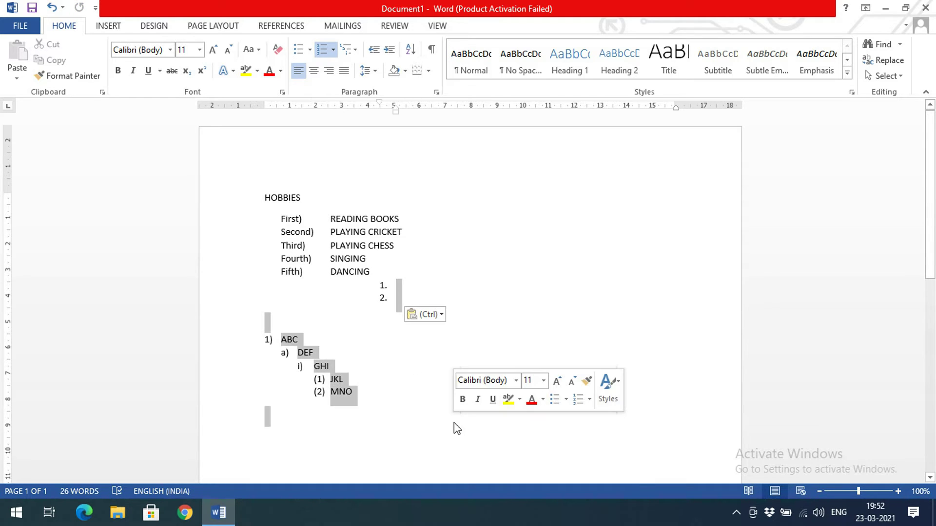
key("Delete")
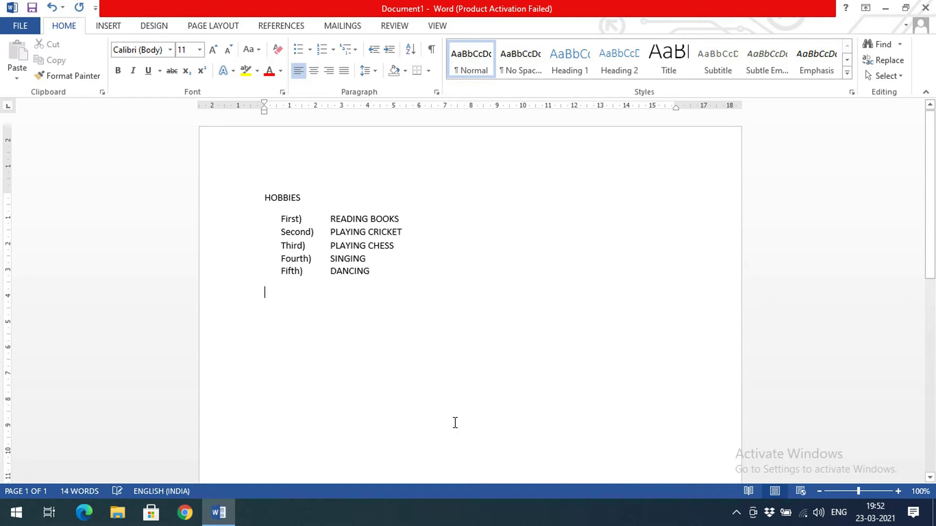
left_click(310, 51)
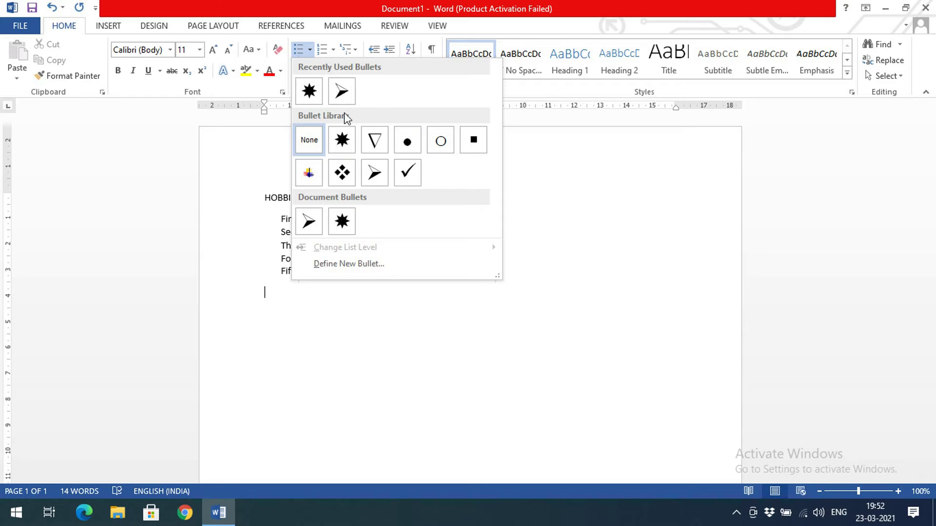
left_click(372, 28)
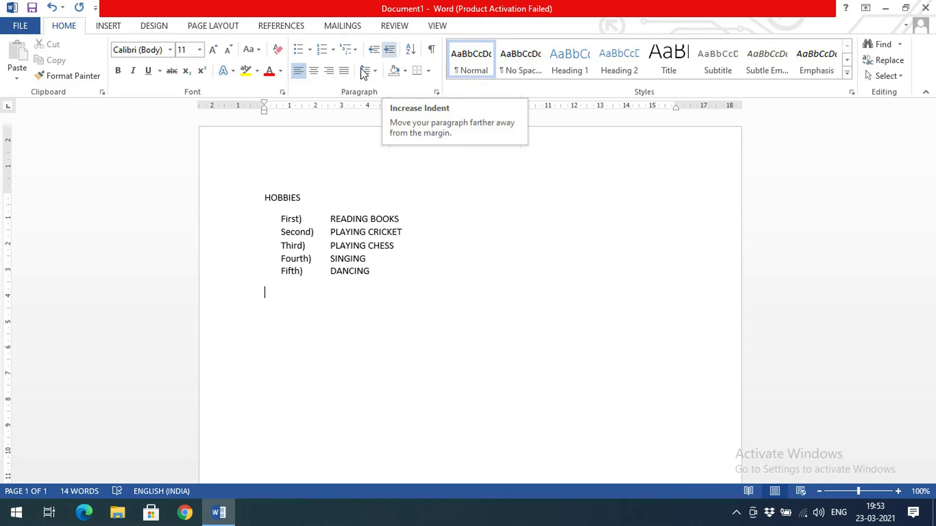
Increase the indent of the empty paragraph below the hobbies list several levels and decrease it back to the margin
left_click(394, 53)
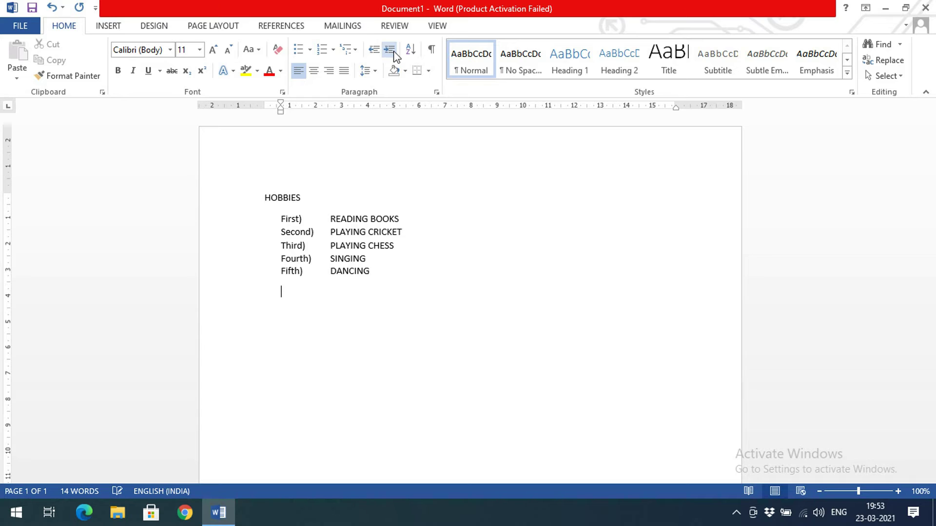
left_click(388, 53)
left_click(389, 53)
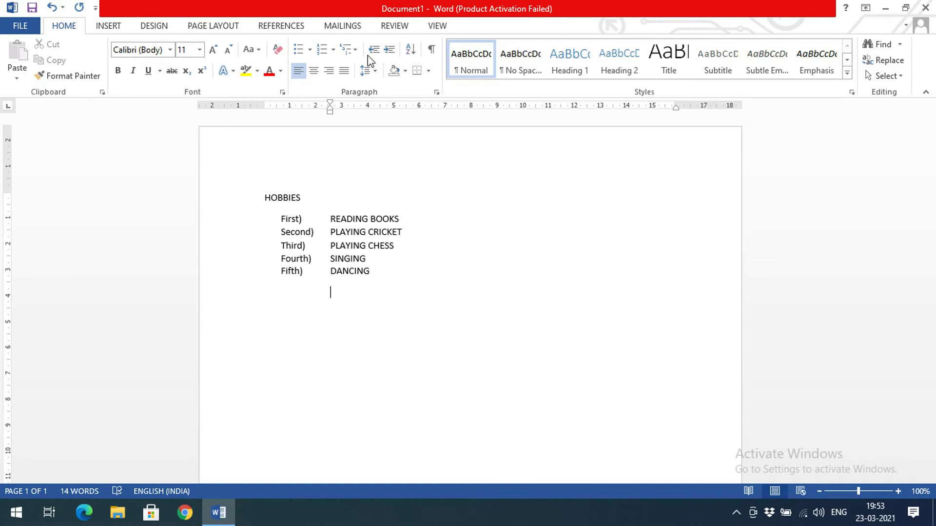
left_click(374, 56)
left_click(373, 55)
left_click(374, 55)
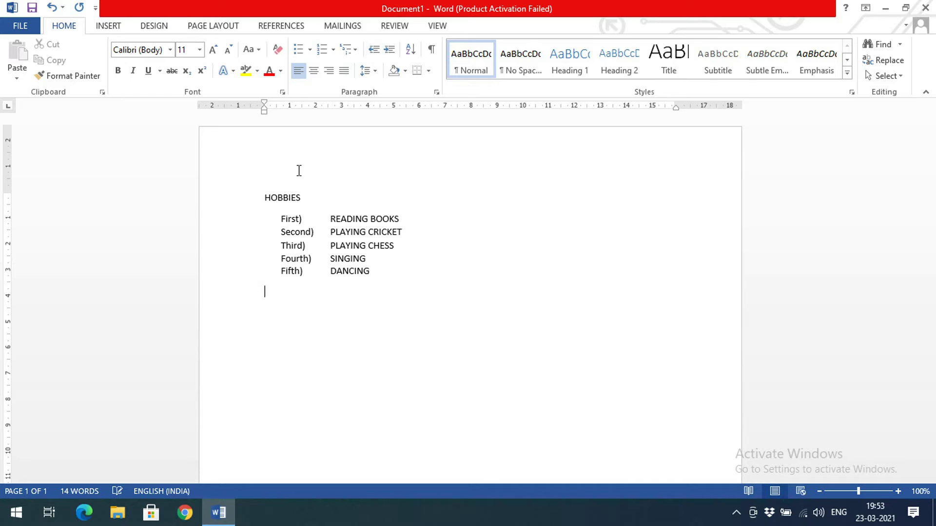
Increase the indent of the HOBBIES heading by several levels
left_click(267, 197)
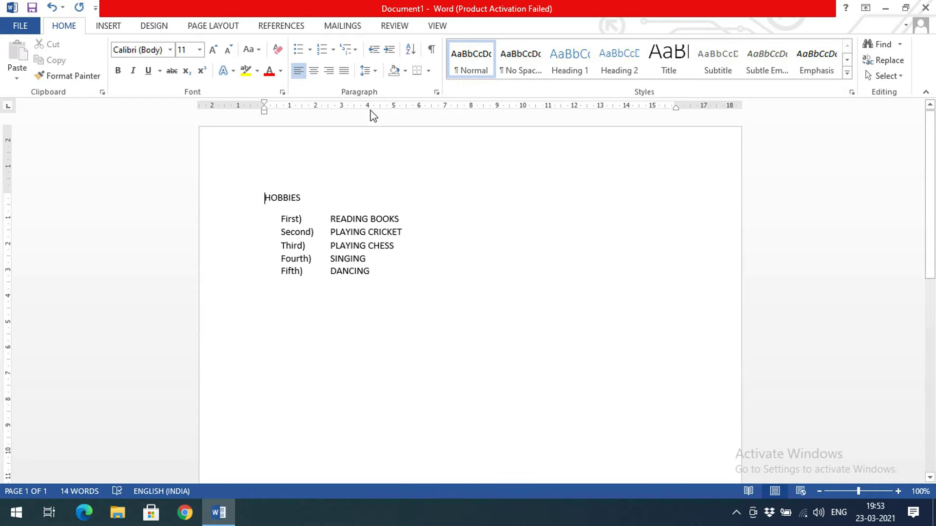
left_click(388, 53)
left_click(388, 51)
left_click(389, 52)
left_click(388, 51)
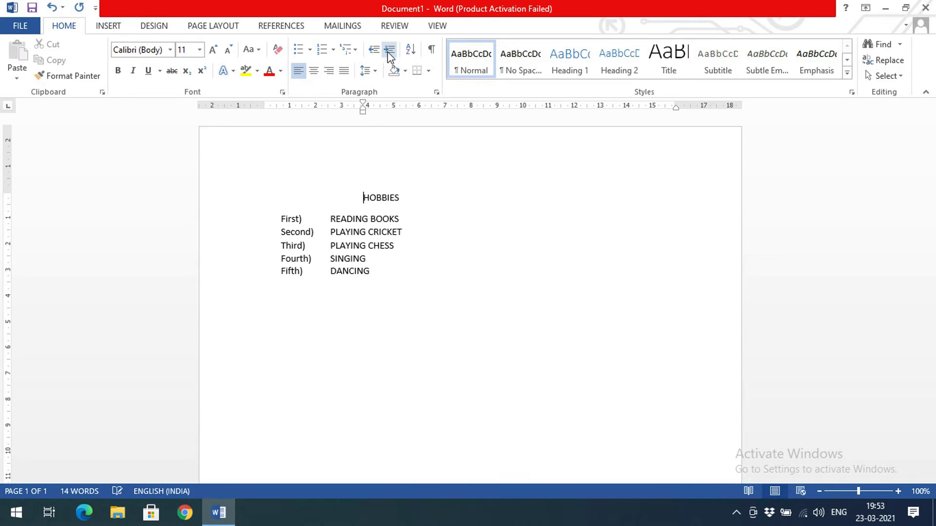
left_click(389, 52)
left_click(388, 52)
left_click(389, 51)
Decrease the indent of the HOBBIES heading step by step back to the page margin
left_click(377, 50)
left_click(377, 50)
left_click(377, 51)
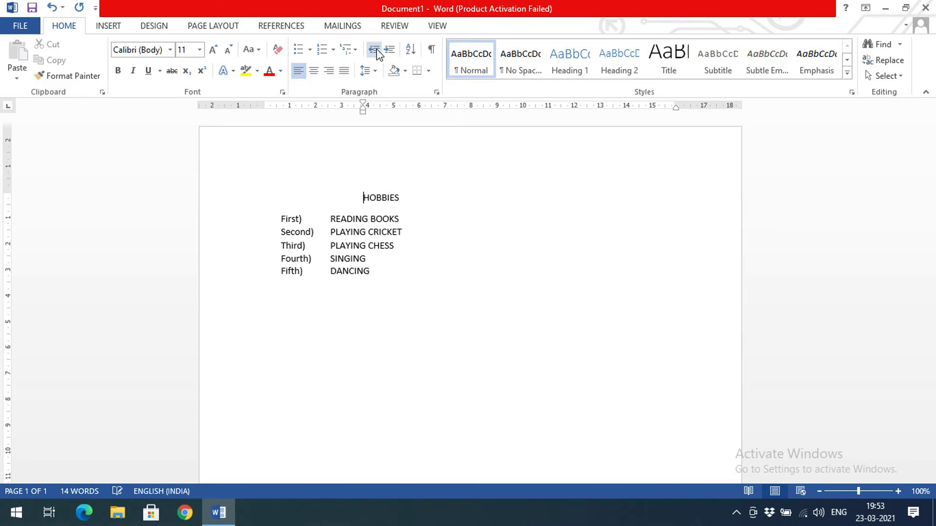
left_click(378, 49)
left_click(378, 50)
left_click(378, 50)
left_click(378, 50)
Increase the HOBBIES heading's indent to about the 9 cm ruler mark and add an empty paragraph below it
left_click(393, 56)
left_click(393, 56)
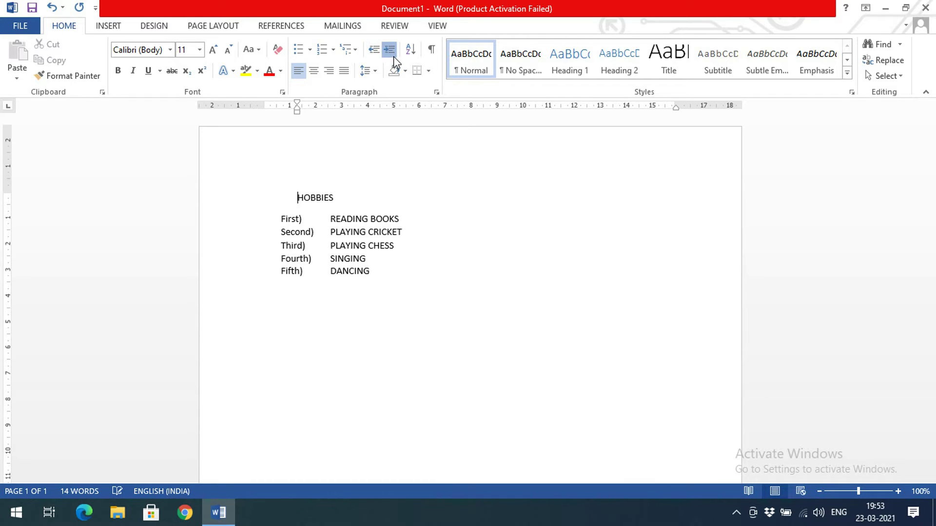
left_click(393, 55)
left_click(393, 56)
left_click(393, 55)
left_click(394, 57)
left_click(393, 56)
left_click(394, 57)
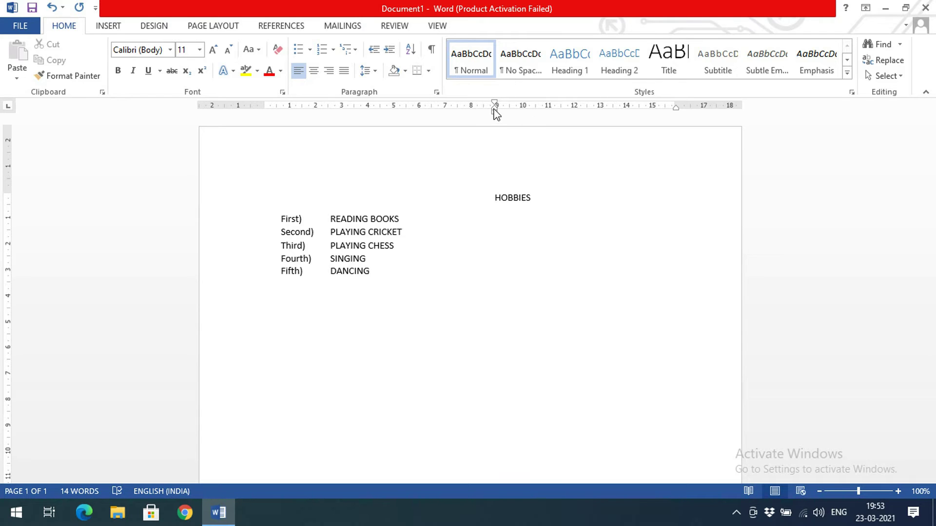
left_click_drag(552, 186, 542, 200)
left_click(542, 201)
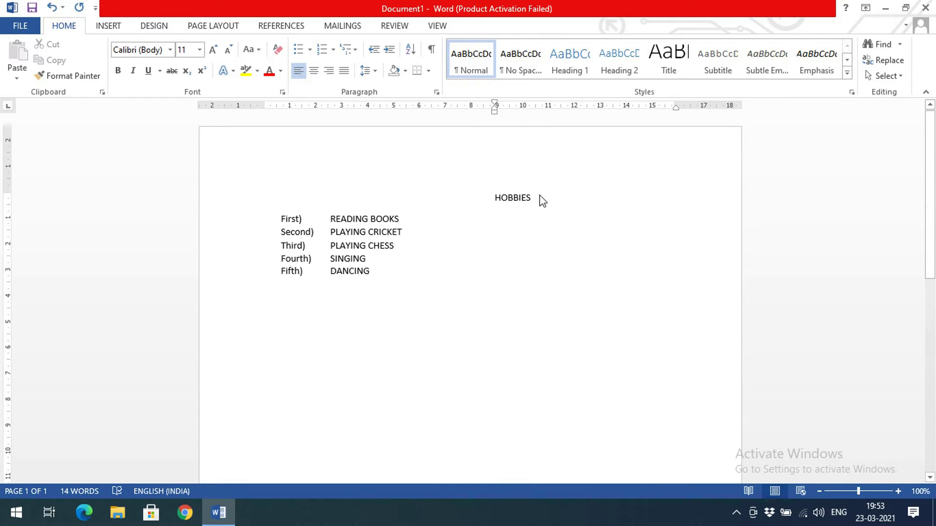
key("Return")
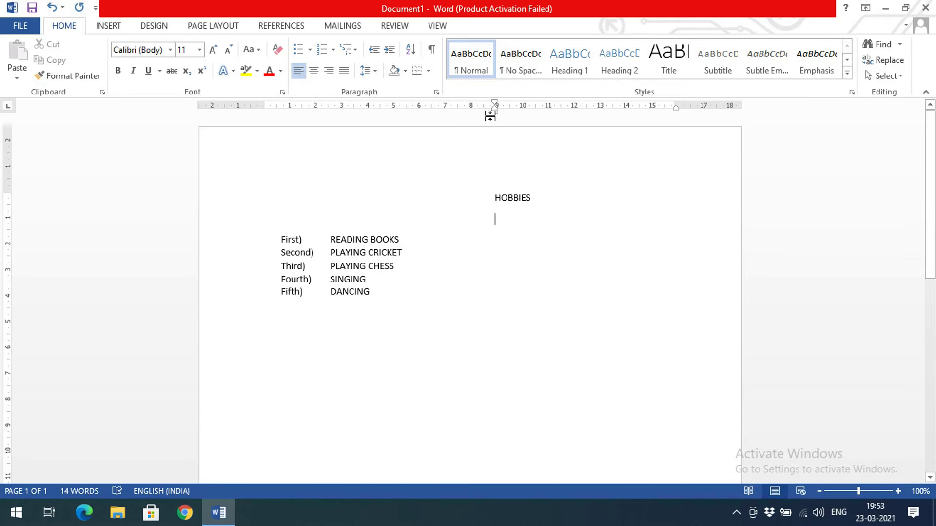
Bring only the HOBBIES heading back to the margin by decreasing its indent level by level
left_click(491, 196)
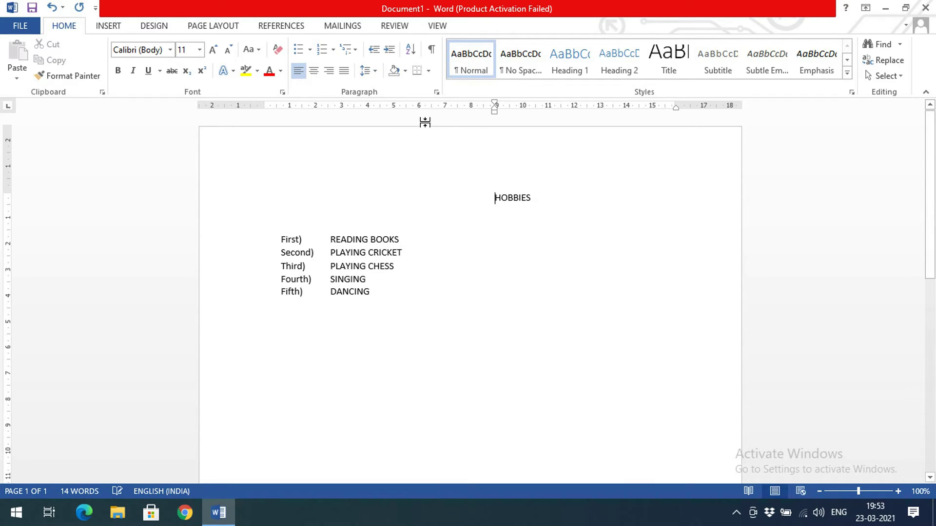
left_click(374, 49)
left_click(374, 50)
left_click(374, 49)
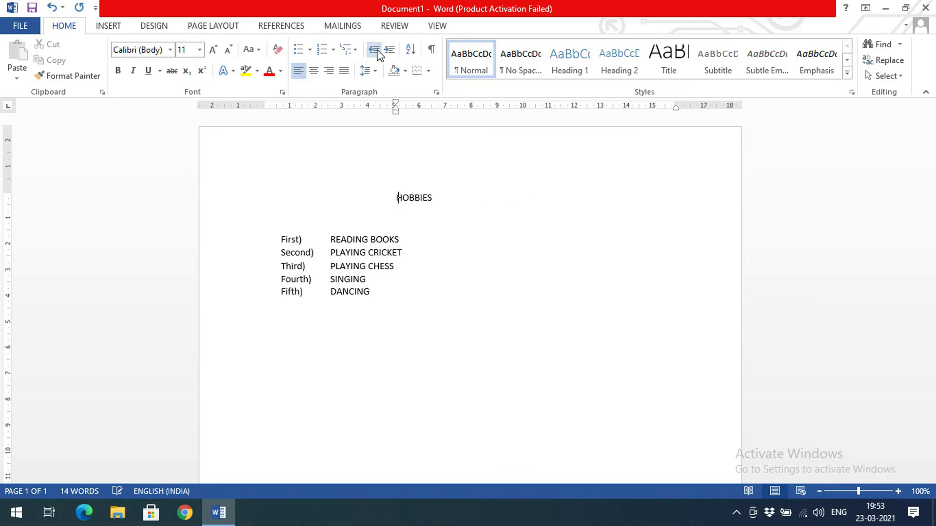
left_click(375, 49)
left_click(374, 50)
left_click(375, 49)
left_click(375, 50)
left_click(375, 49)
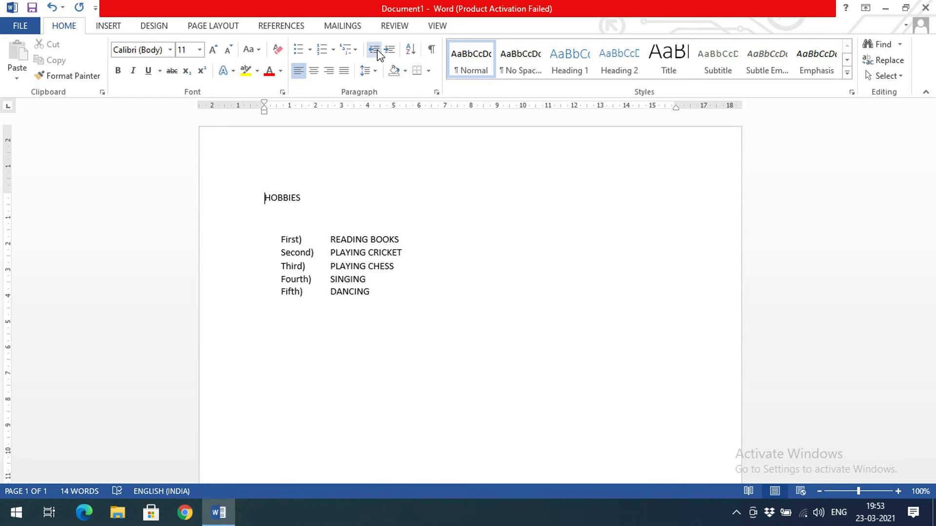
Indent the first line of the HOBBIES heading with successive tabs to about the 5 cm ruler mark
key("Tab")
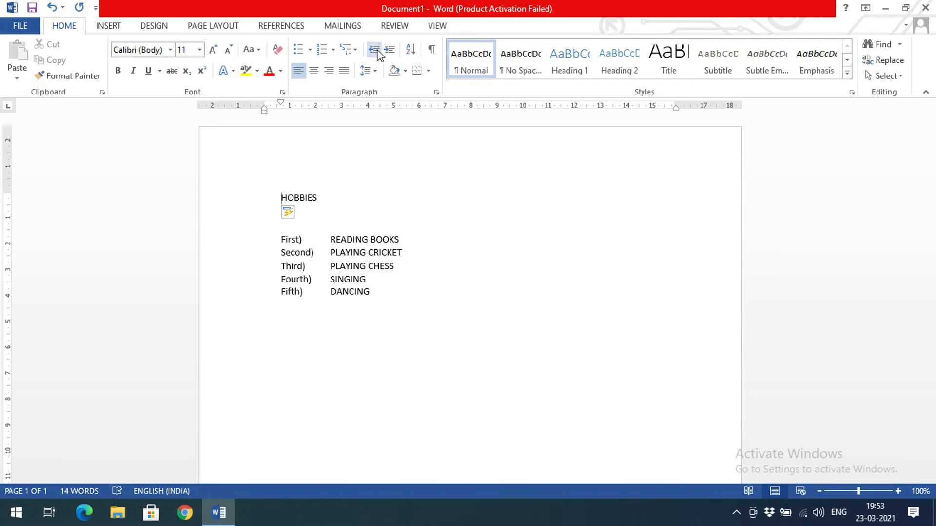
key("Tab")
key("Tab")
key("Tab")
key("Tab")
key("Tab")
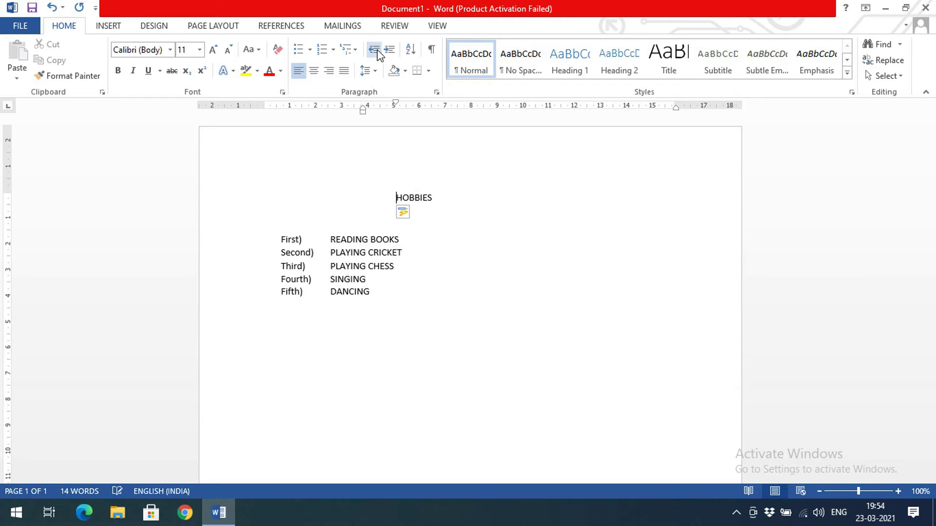
Remove both the left indent and the first-line indent from the HOBBIES heading
left_click(374, 49)
left_click(374, 49)
left_click(374, 49)
left_click(375, 49)
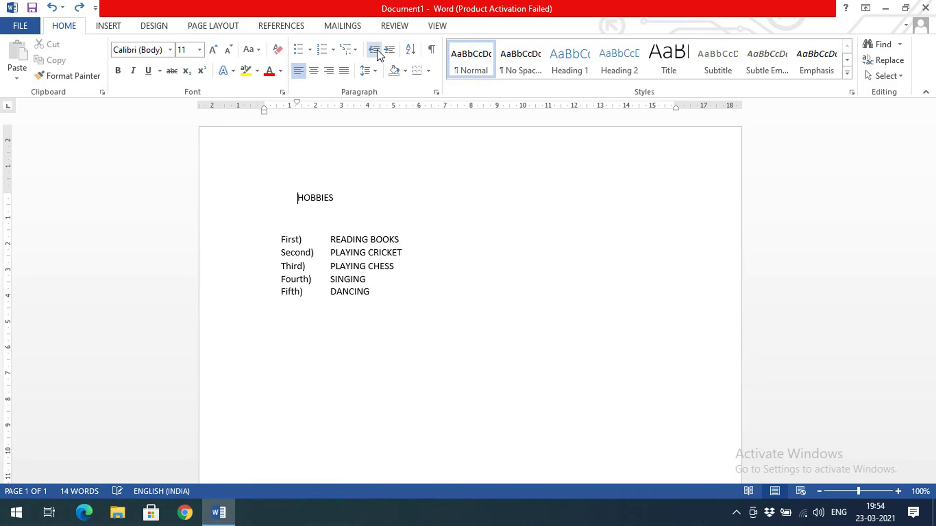
left_click(374, 49)
key("BackSpace")
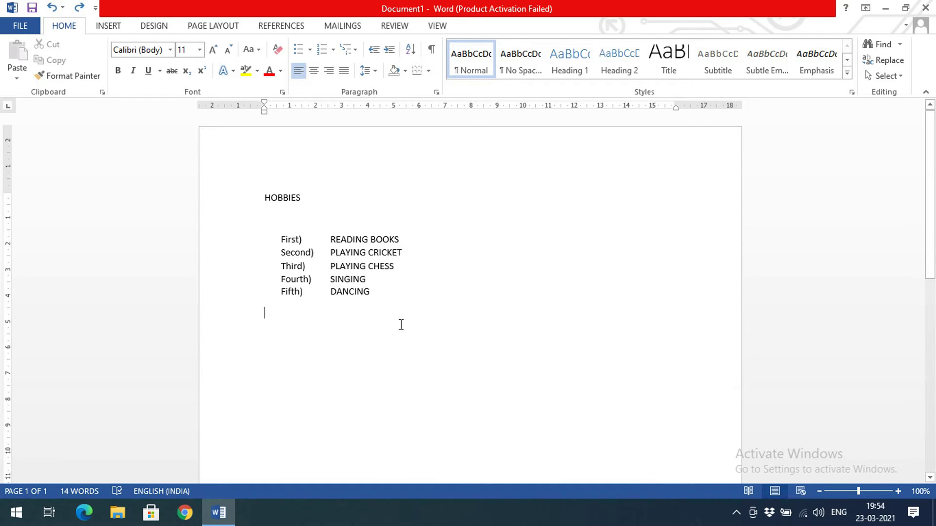
Enter the numbers 1 to 5 on separate lines below the hobbies list and sort them by Number in ascending order
key("Return")
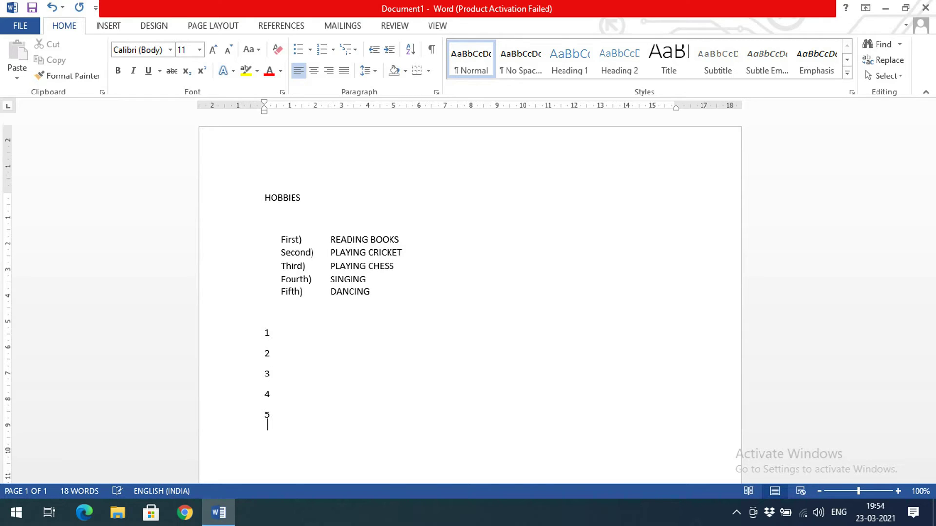
left_click_drag(264, 331, 312, 417)
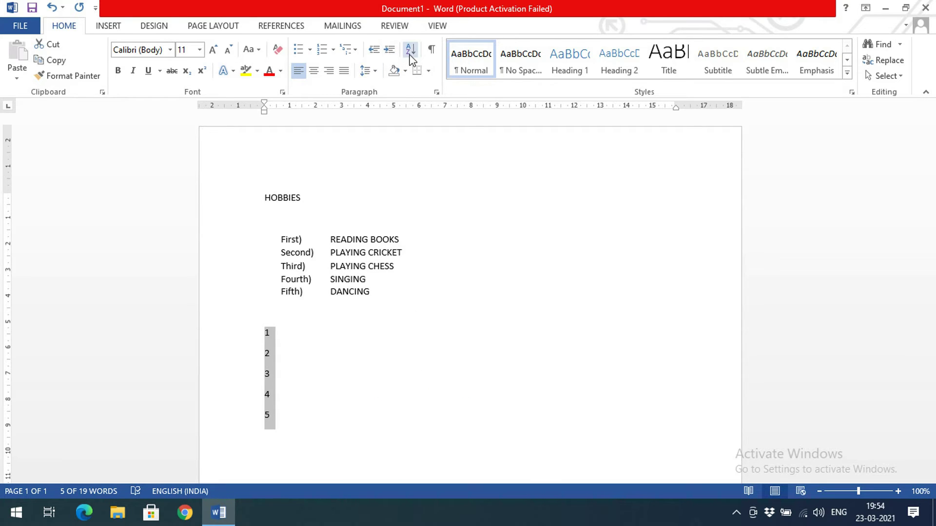
left_click(410, 54)
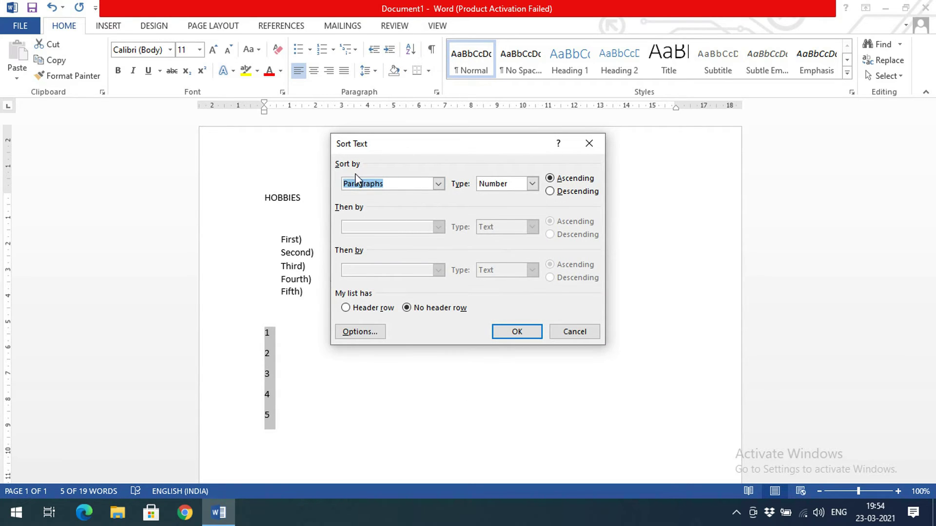
left_click(490, 185)
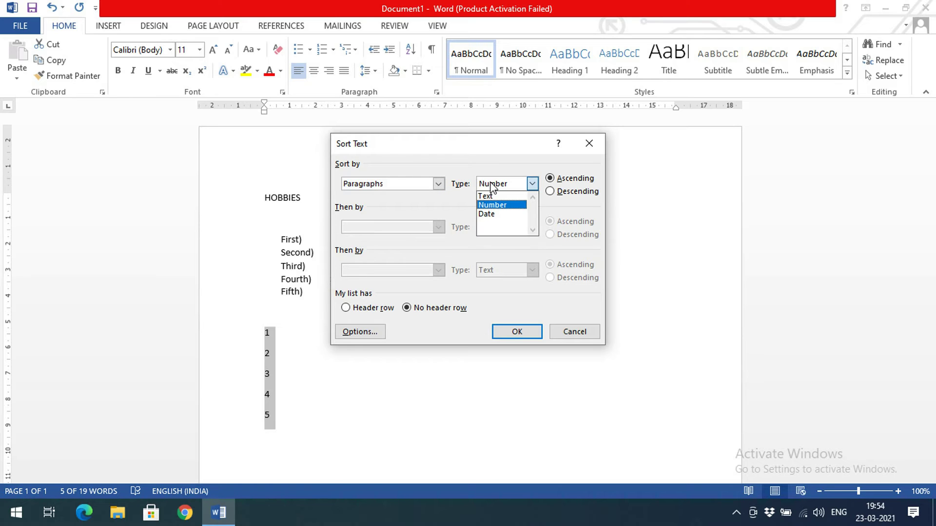
left_click(492, 183)
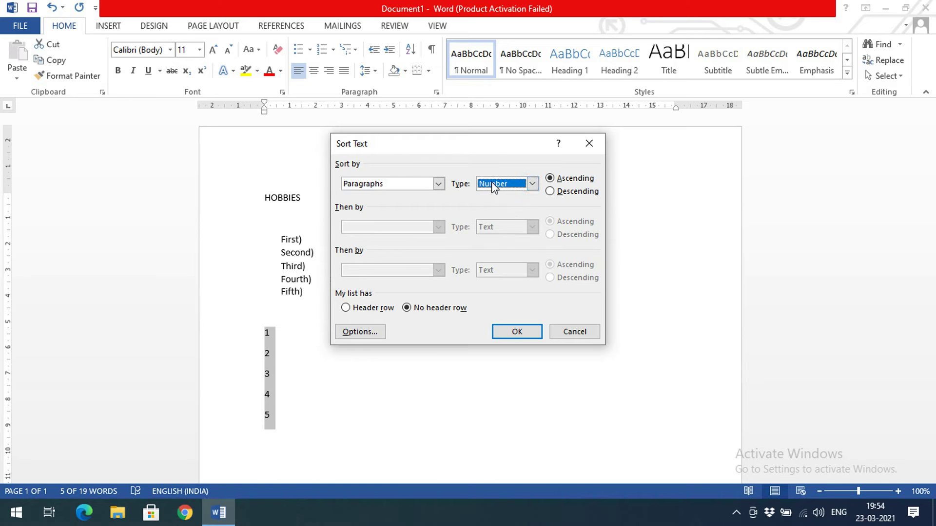
left_click(540, 331)
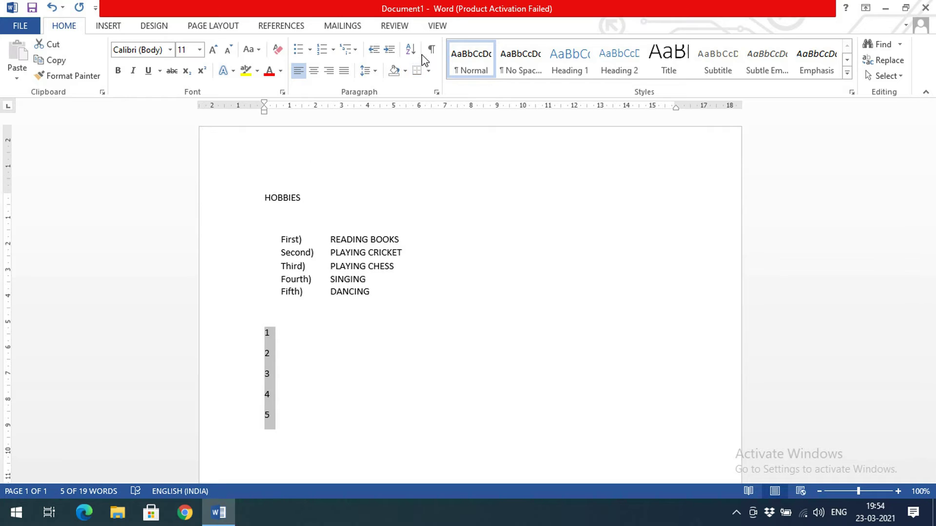
Sort the paragraphs containing 1 to 5 by Number in descending order
left_click(411, 53)
left_click(578, 192)
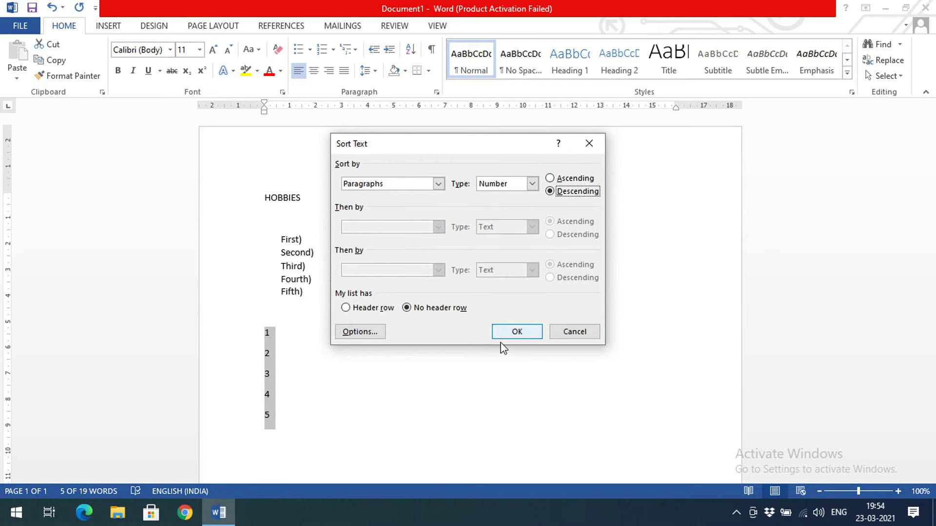
left_click(516, 332)
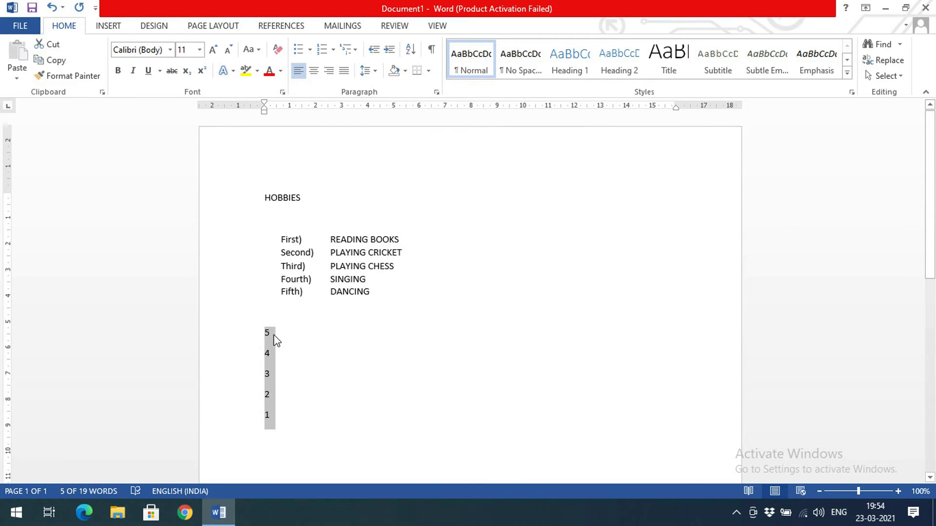
left_click_drag(271, 334, 277, 420)
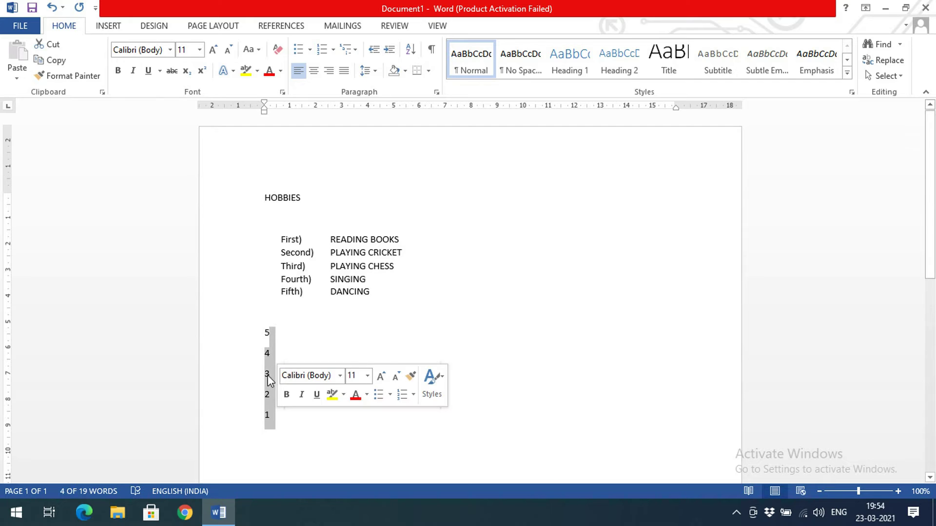
left_click_drag(258, 331, 290, 418)
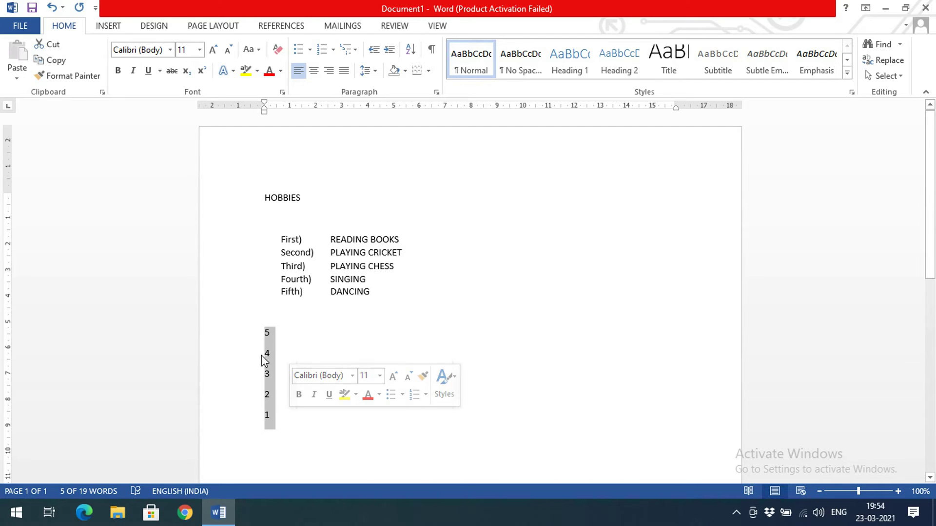
left_click(244, 420)
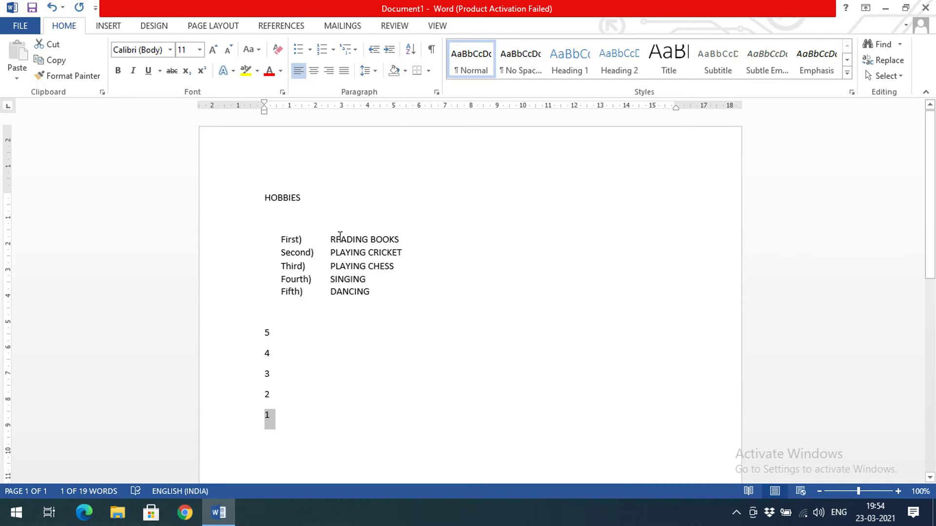
Sort the five hobbies alphabetically as text in ascending order
left_click_drag(330, 237, 375, 297)
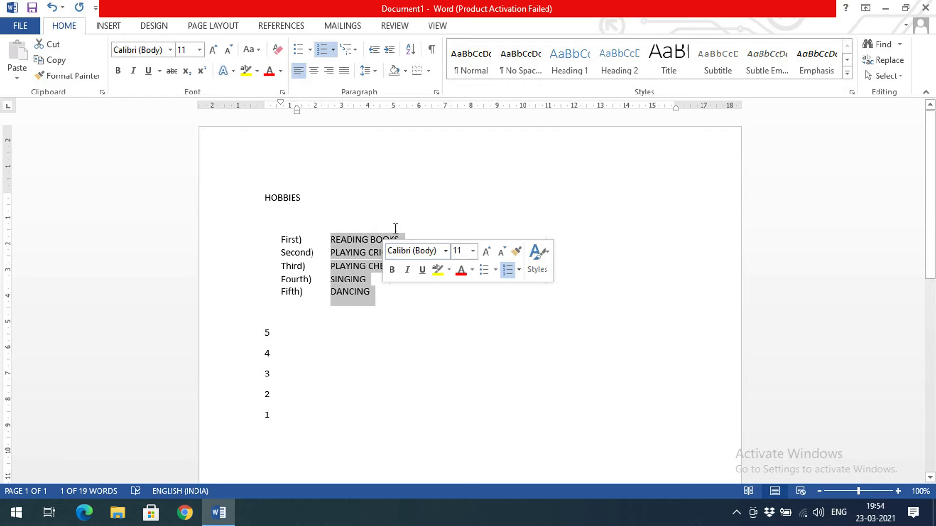
left_click(410, 49)
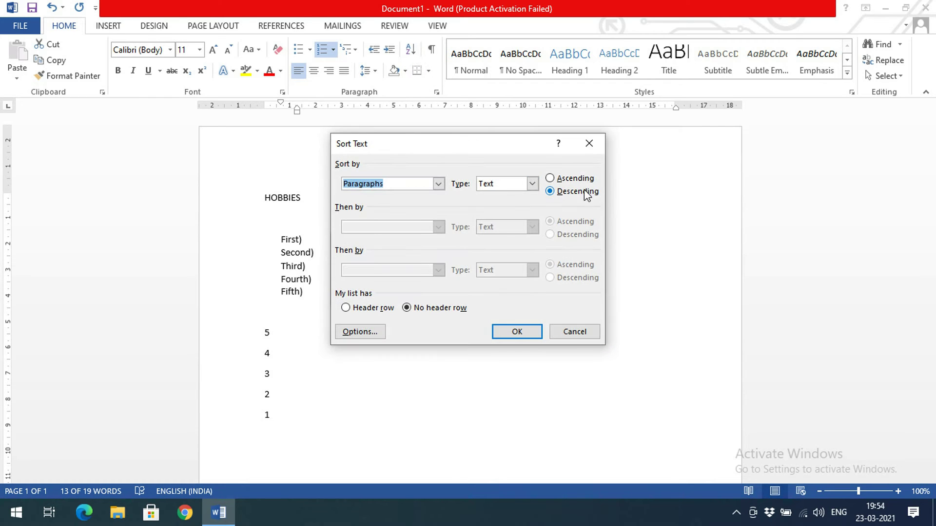
left_click(560, 178)
left_click(517, 331)
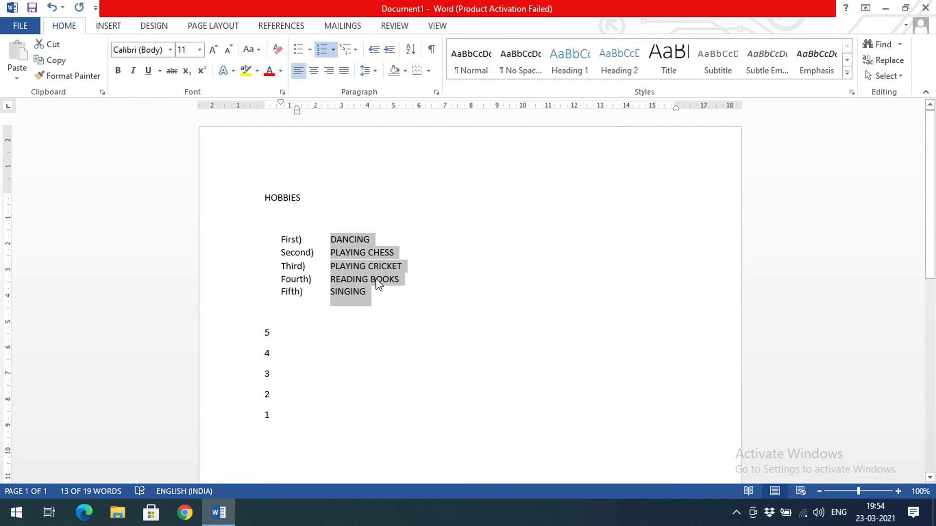
left_click_drag(330, 238, 373, 303)
left_click(371, 298)
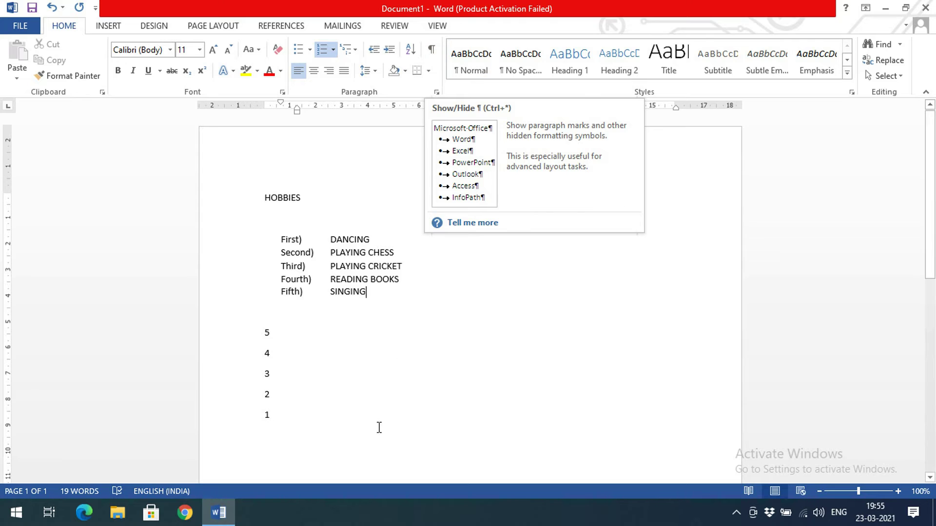
Replace the column of numbers below the hobbies list with the text "Hi how are you ?"
left_click_drag(276, 425, 263, 339)
key("Delete")
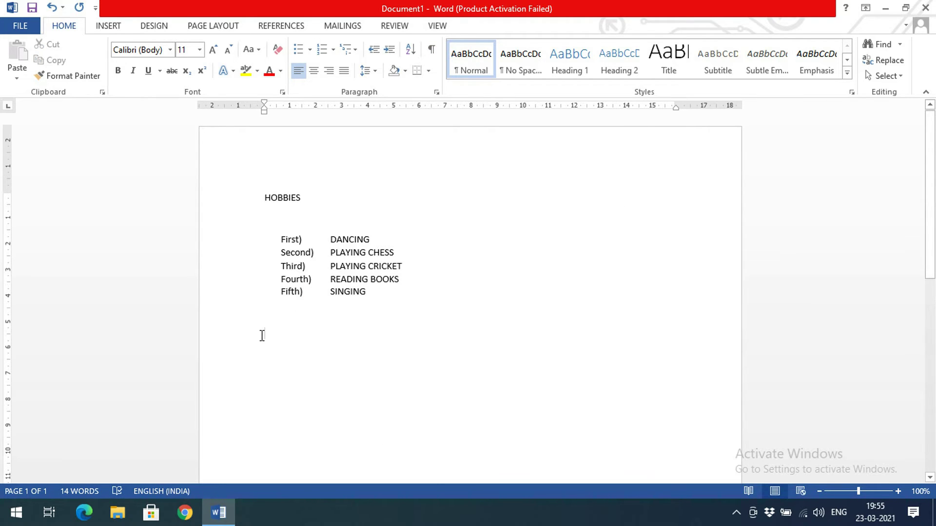
type("Hi ")
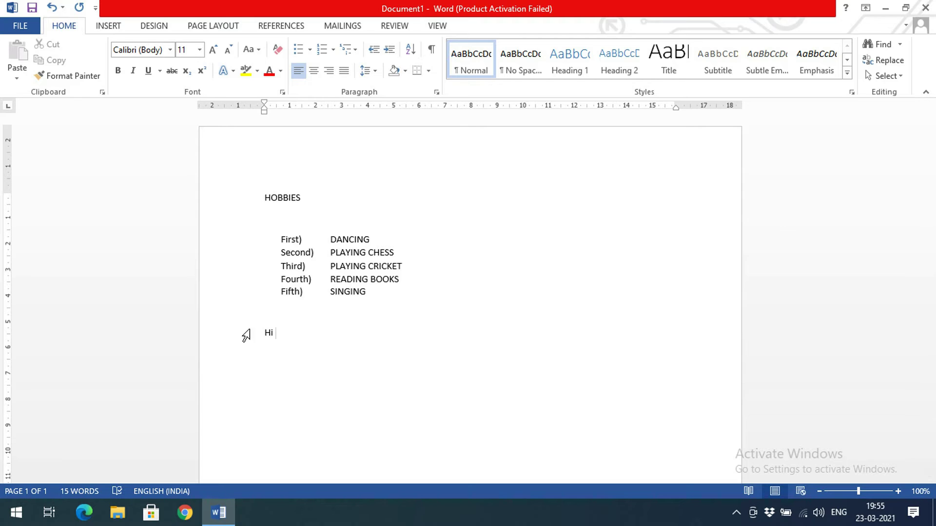
type("how")
type("are you ")
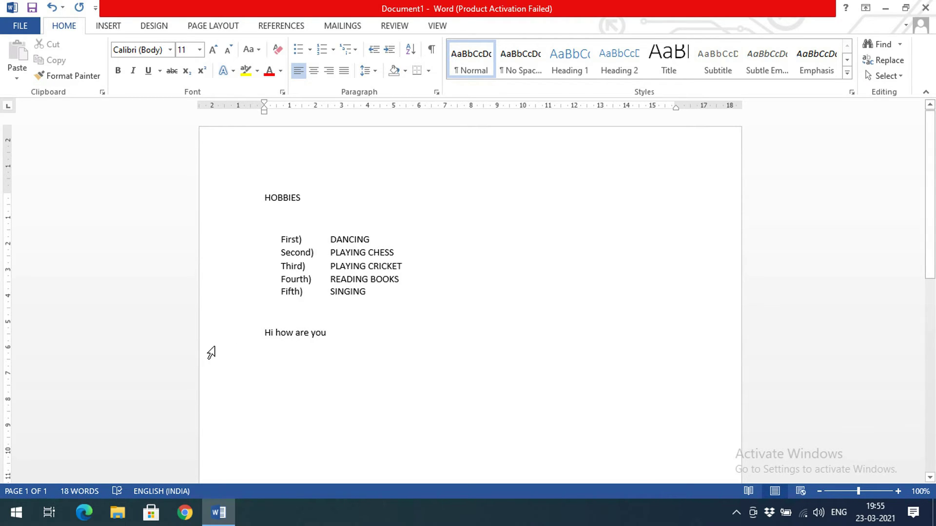
type(">?")
key("BackSpace")
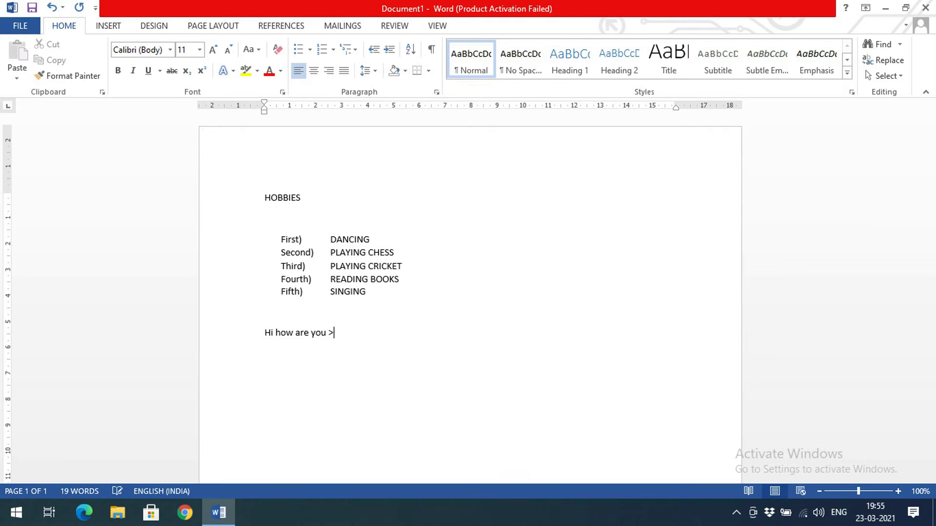
type("?")
Continue the line below the hobbies list with "I have started an Youtube Channel"
type(" My")
key("BackSpace")
key("BackSpace")
type("I ha")
type("ve s")
type("yt")
type("arted ar ")
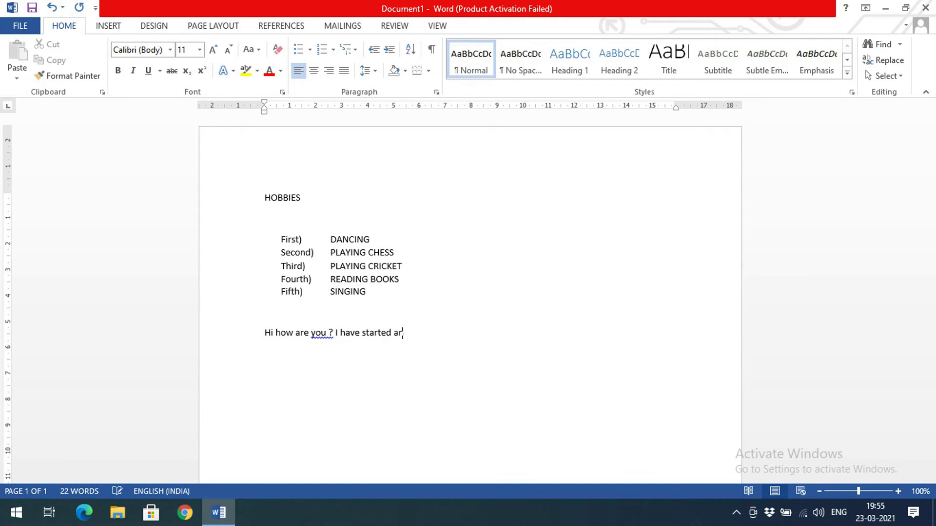
type("Youtube CHna")
key("BackSpace")
key("BackSpace")
key("BackSpace")
type("hannel")
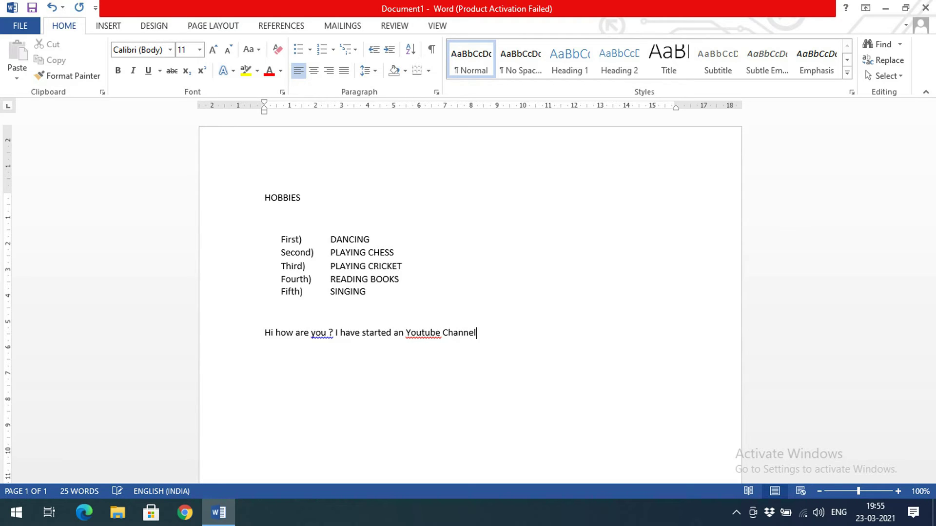
Continue the line below the hobbies list with "and uploading videos on MSWord"
type(" and ulp")
key("BackSpace")
type("ploading videos on MS")
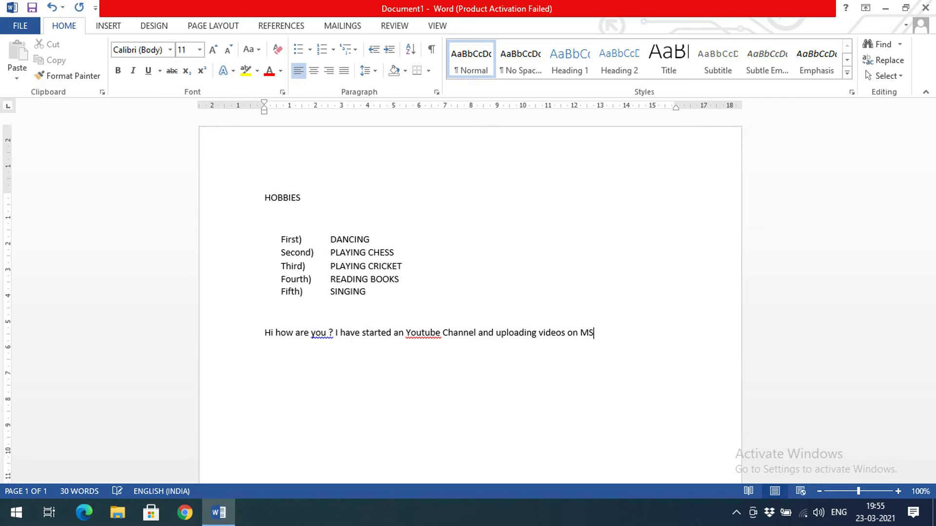
type("WW")
key("BackSpace")
type("ord")
Accept the suggested corrections "YouTube" and "you?" for the flagged words in the line below the list
right_click(417, 334)
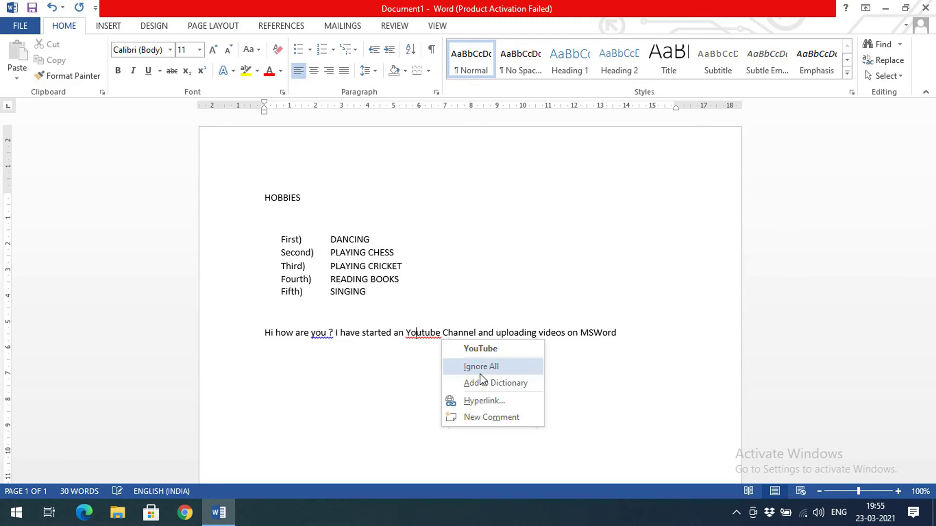
left_click(480, 351)
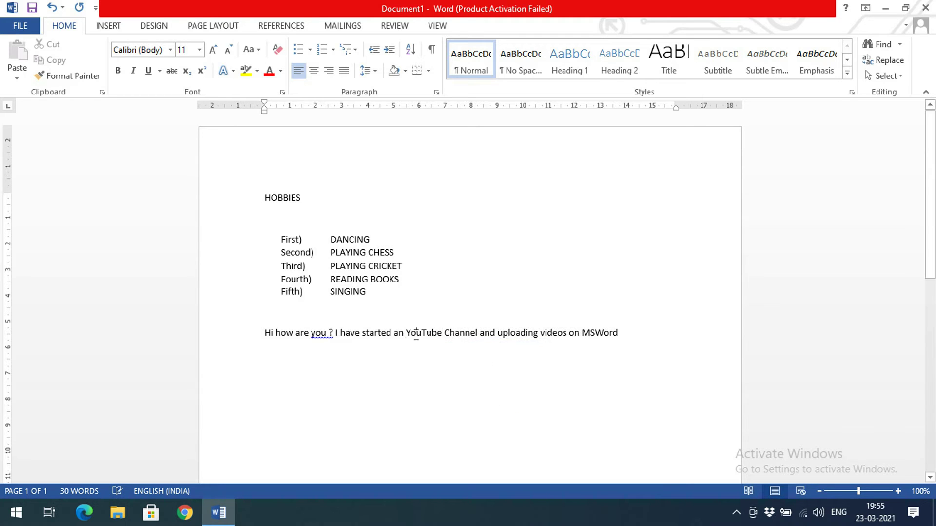
right_click(321, 334)
left_click(348, 349)
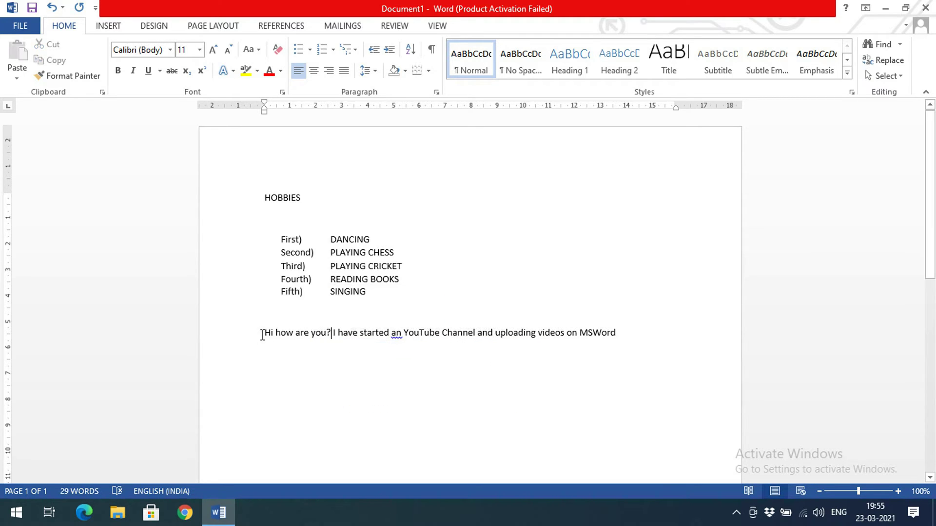
Show the paragraph and formatting marks and examine the space marks between words in the line below the list
left_click_drag(263, 333, 639, 359)
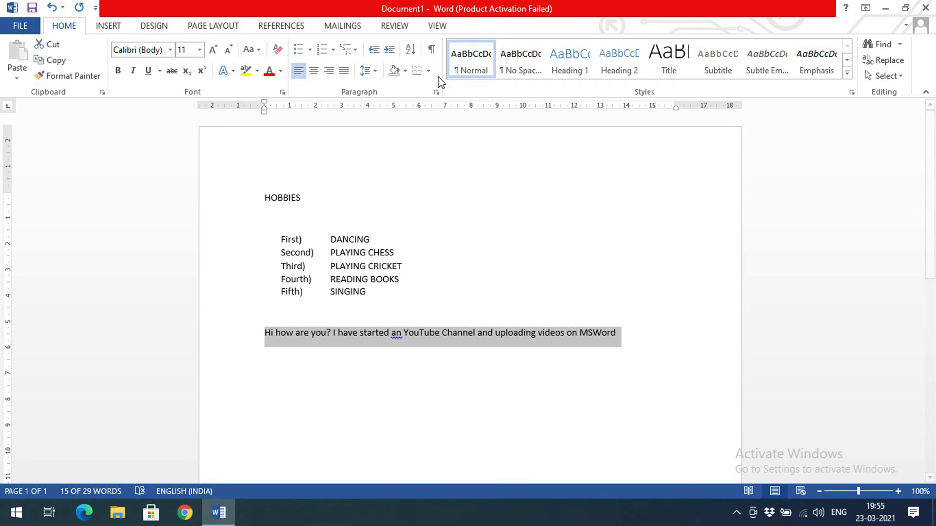
left_click(431, 50)
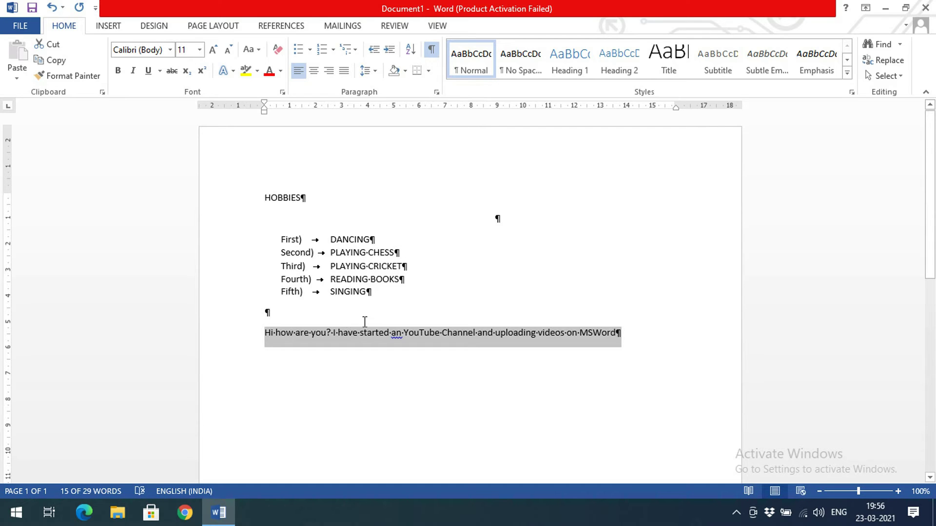
left_click(390, 332)
left_click_drag(359, 333, 395, 334)
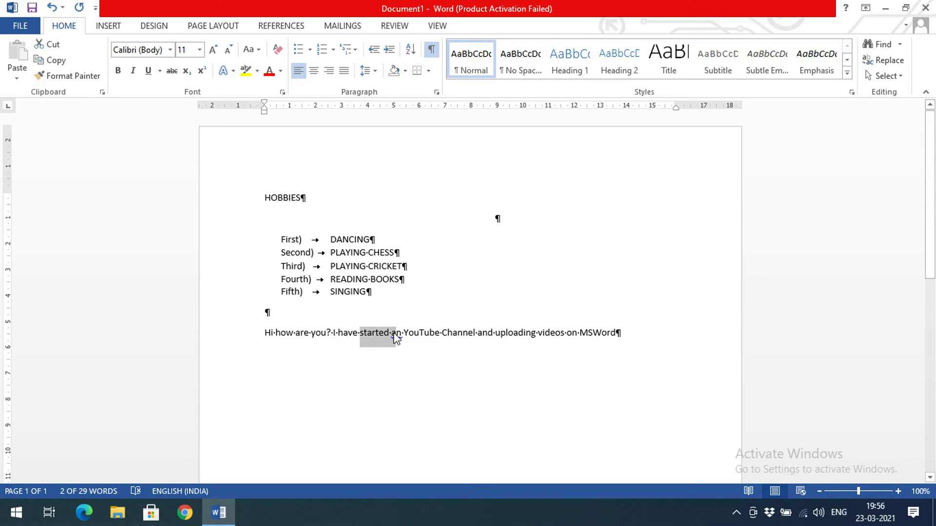
left_click(393, 333)
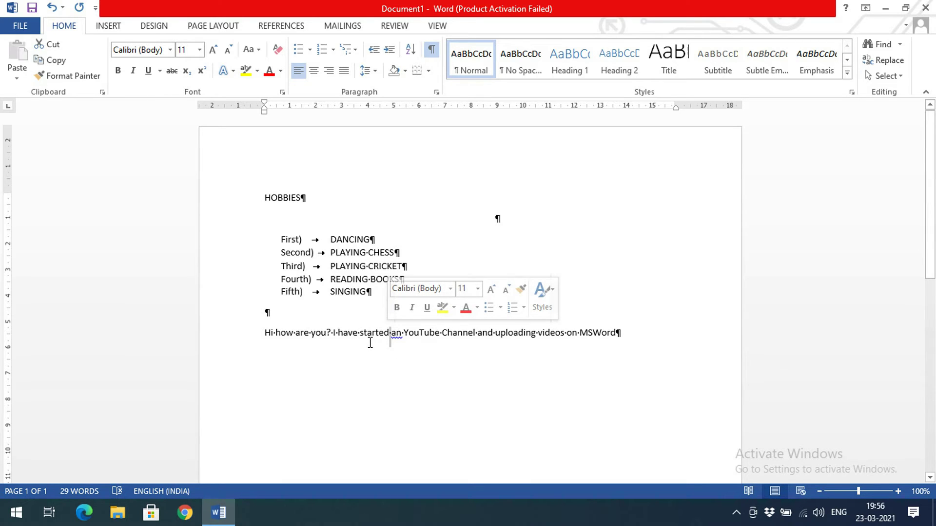
double_click(329, 334)
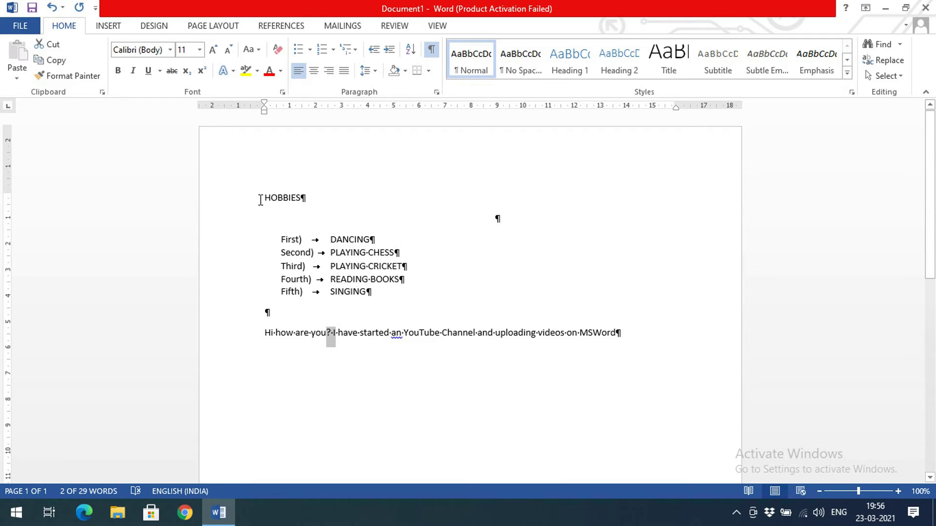
Hide the paragraph and formatting marks again
key("ctrl+a")
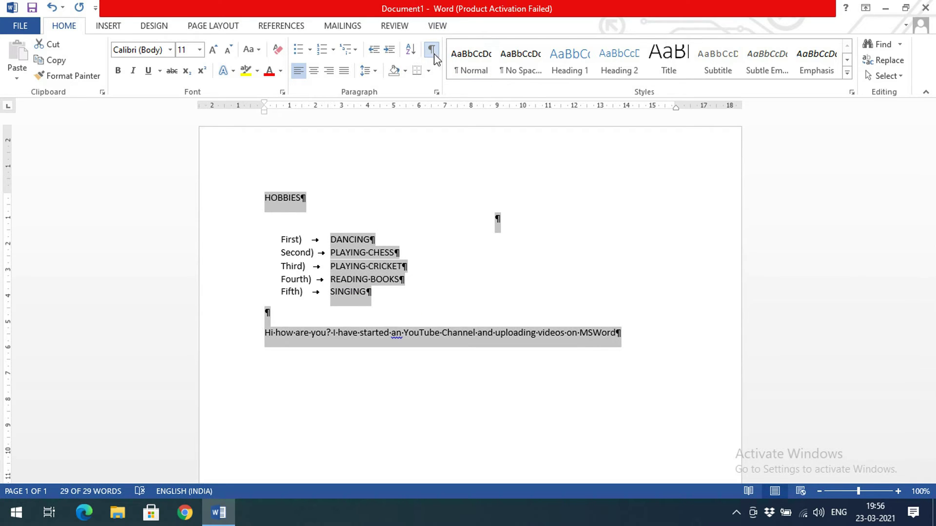
left_click(432, 49)
left_click(479, 333)
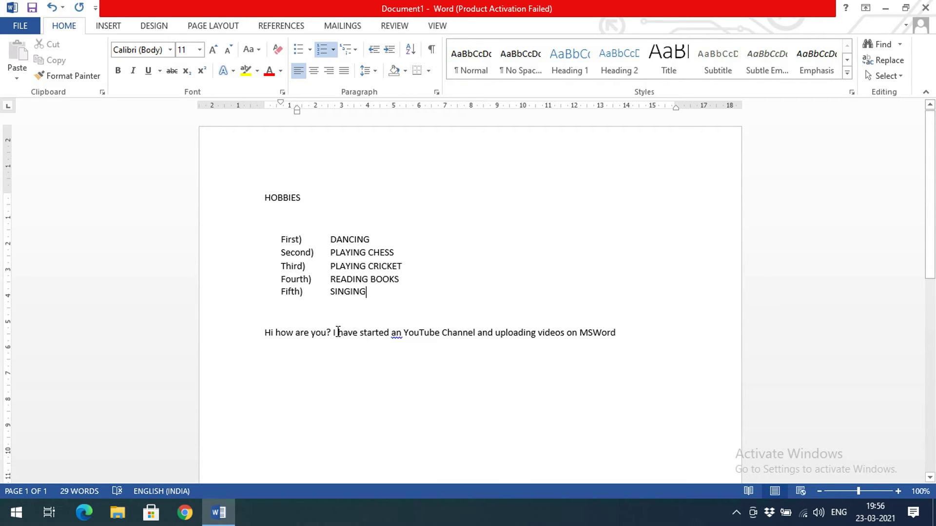
Add a person's full name on its own line, separated by one blank line below the YouTube channel sentence
left_click_drag(335, 332, 619, 332)
left_click(620, 332)
key("Return")
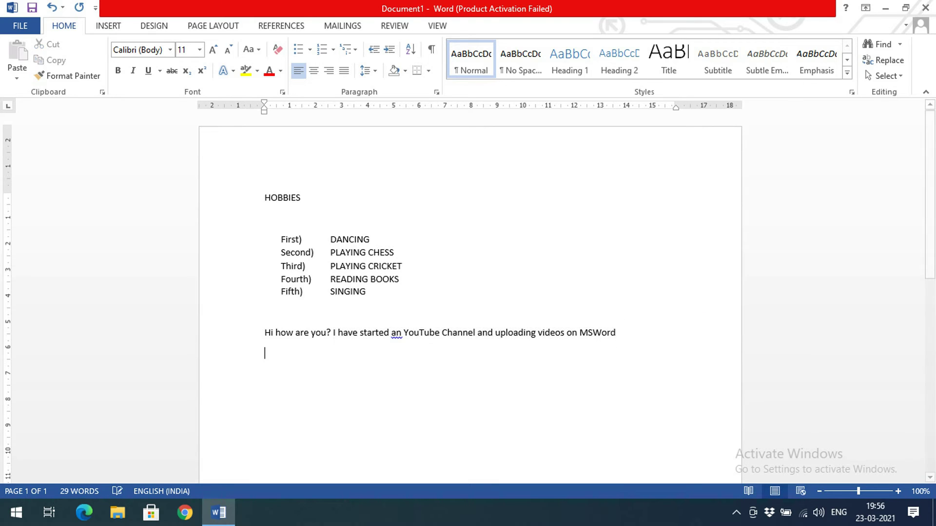
key("Return")
type("sundeep saradhi")
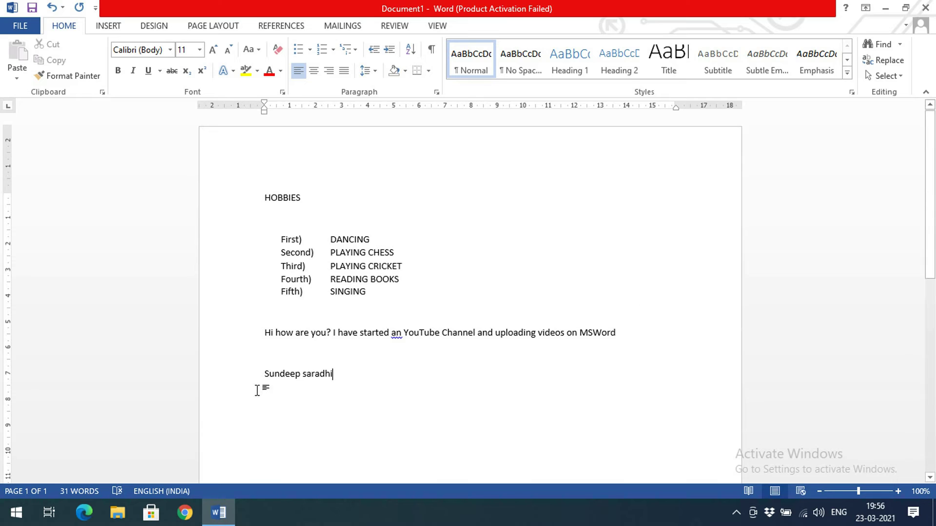
Right-align the line containing the person's name
mouse_move(287, 374)
left_click_drag(287, 374, 341, 378)
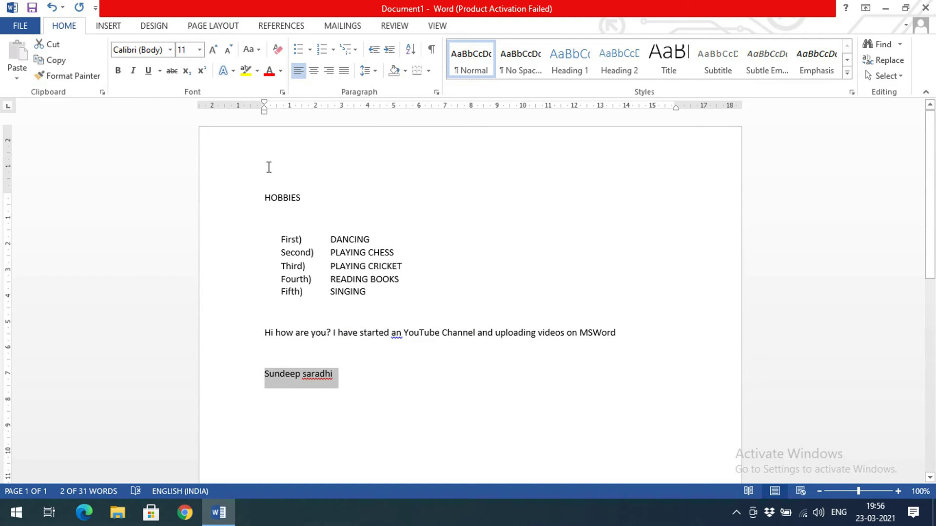
left_click(329, 70)
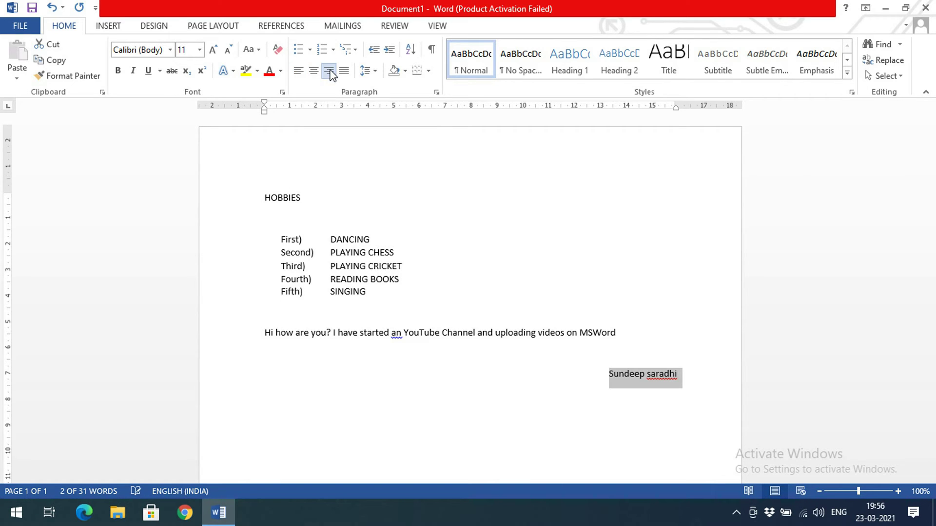
Continue the right-aligned name line with "is youtuber"
left_click(692, 377)
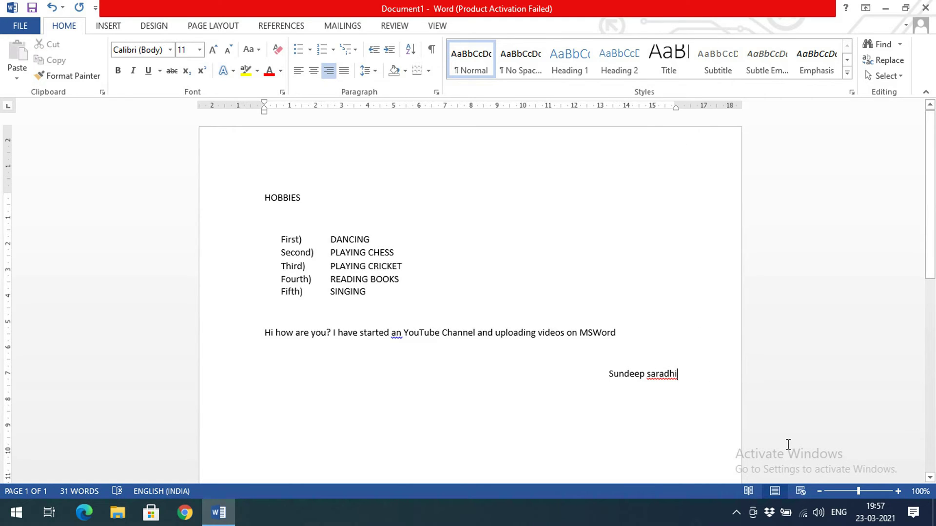
type("is ")
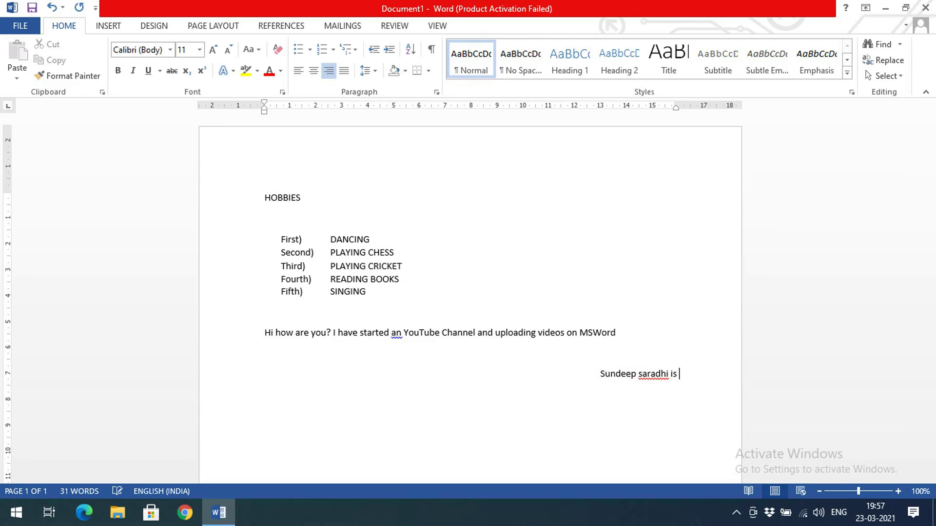
type("youtub")
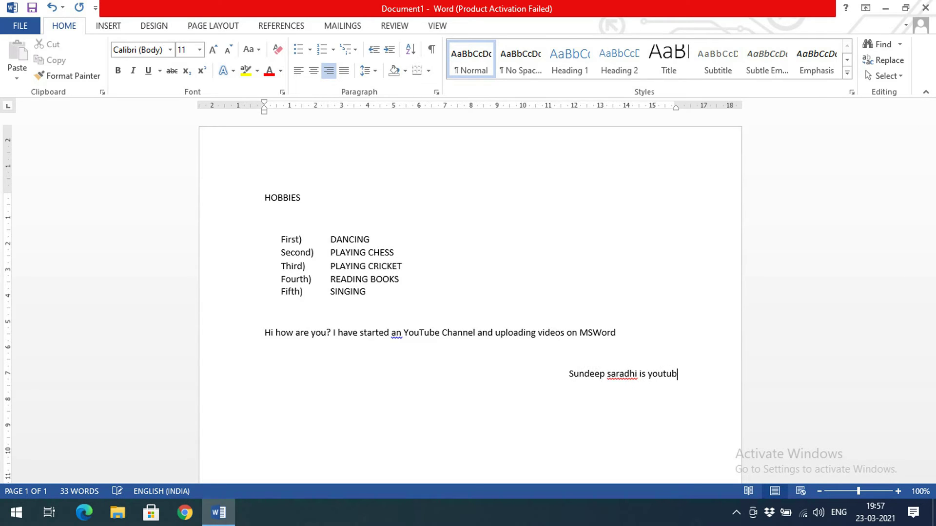
type("er")
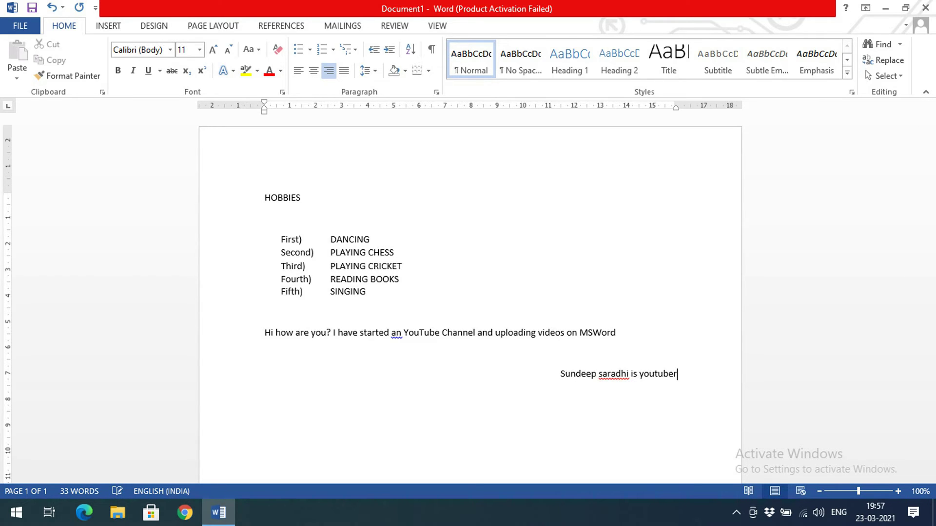
Remove the words "is youtuber" from the end of the name line
key("BackSpace")
key("BackSpace")
key("BackSpace")
key("BackSpace")
key("BackSpace")
key("BackSpace")
key("BackSpace")
key("BackSpace")
key("BackSpace")
key("BackSpace")
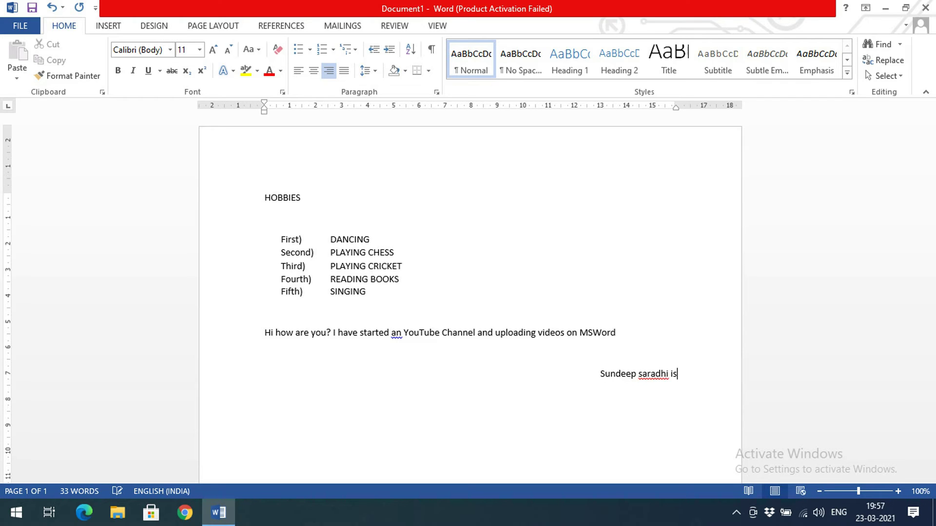
key("BackSpace")
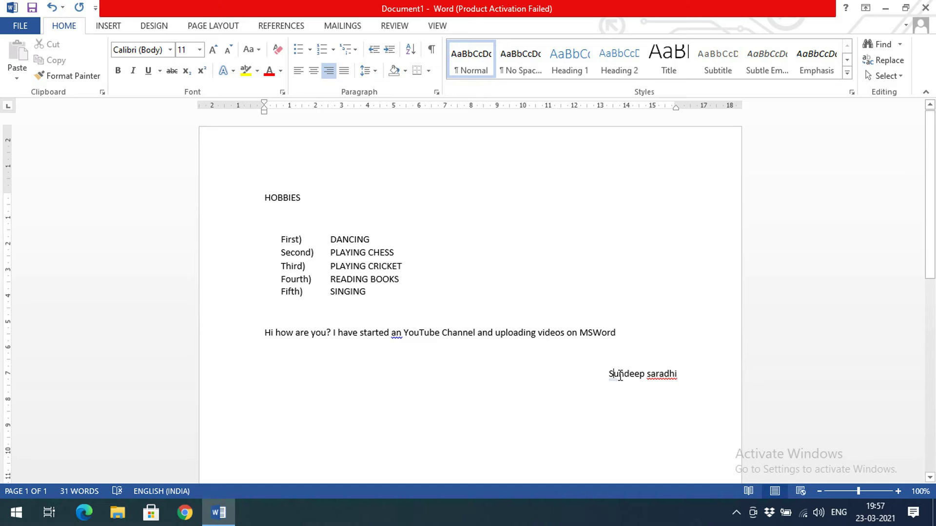
Center the name line, and delete it together with the blank line above it
left_click_drag(608, 374, 683, 376)
left_click(314, 71)
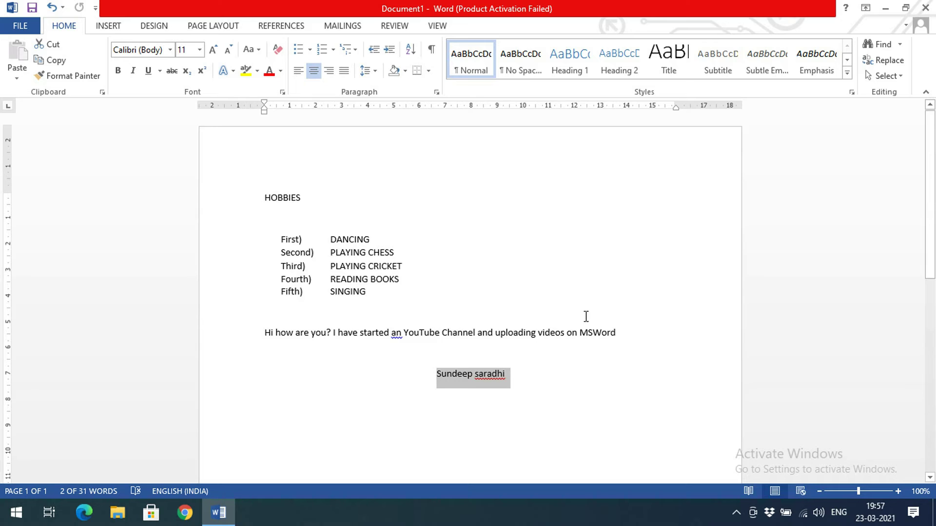
left_click(604, 358)
left_click(587, 408, "shift")
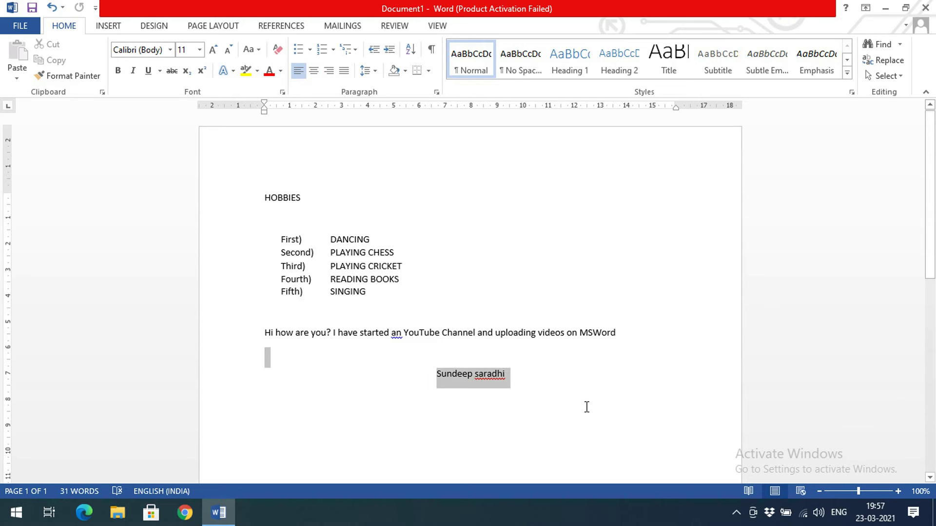
key("Delete")
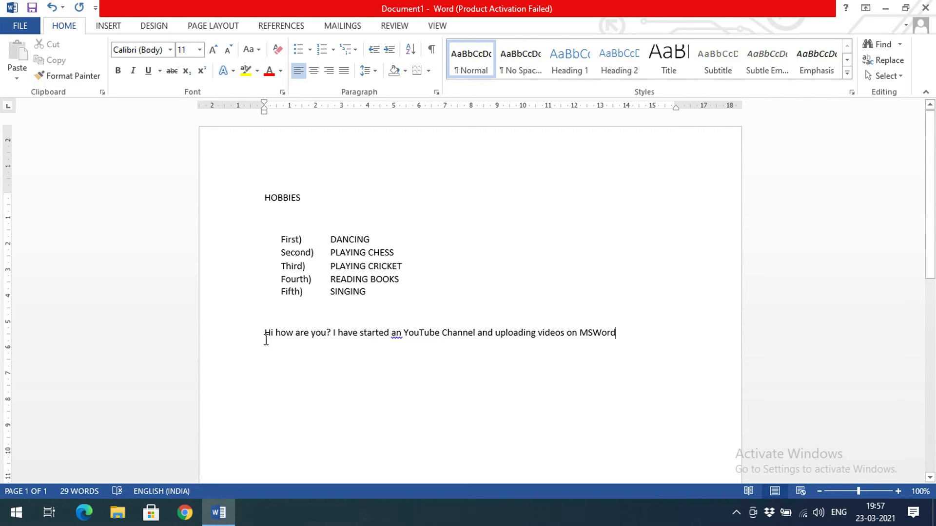
Copy the YouTube channel sentence and paste it three times beneath the original, without blank lines between the copies
left_click_drag(265, 338, 651, 386)
key("ctrl+c")
left_click(517, 374)
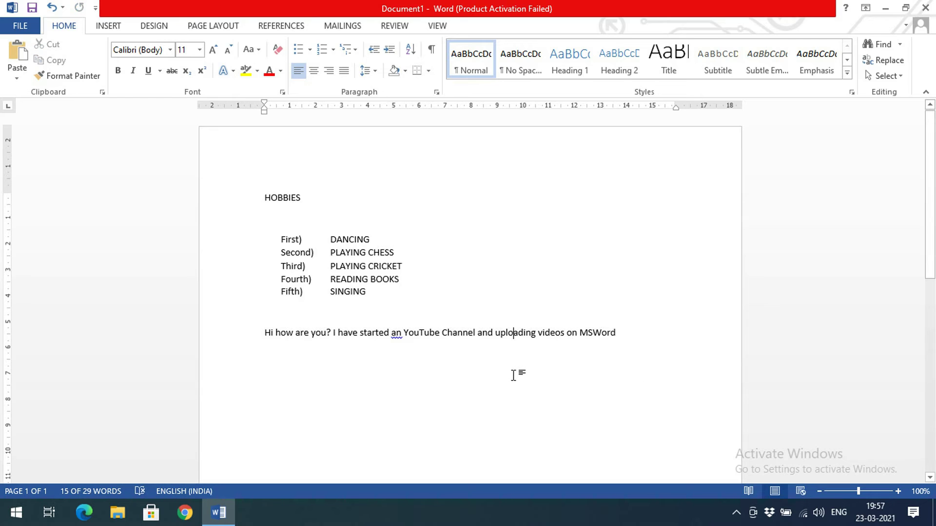
left_click(656, 309)
key("ctrl+v")
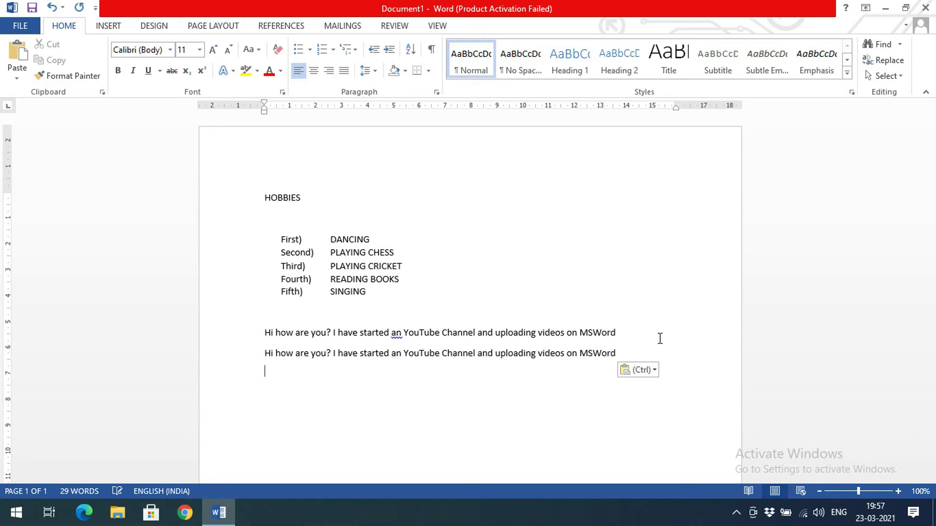
key("Return")
key("ctrl+v")
left_click(472, 375)
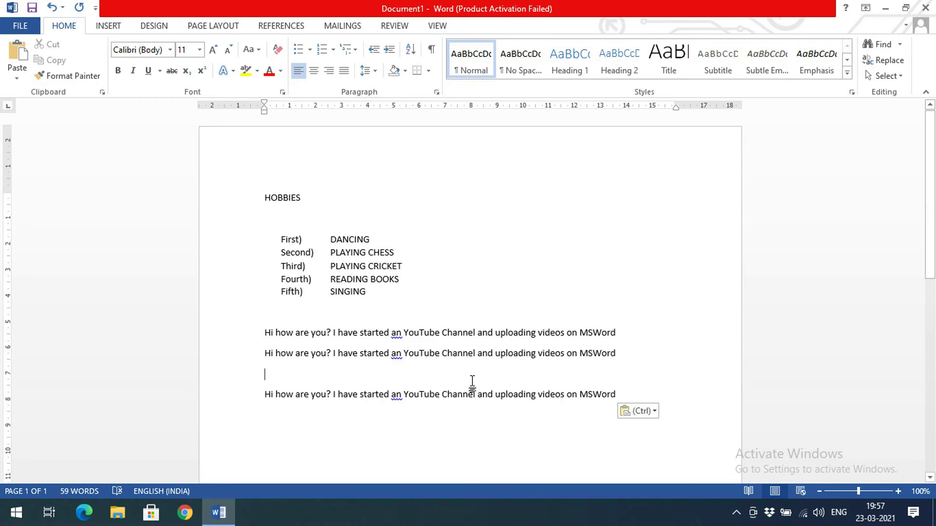
key("ctrl+v")
key("Delete")
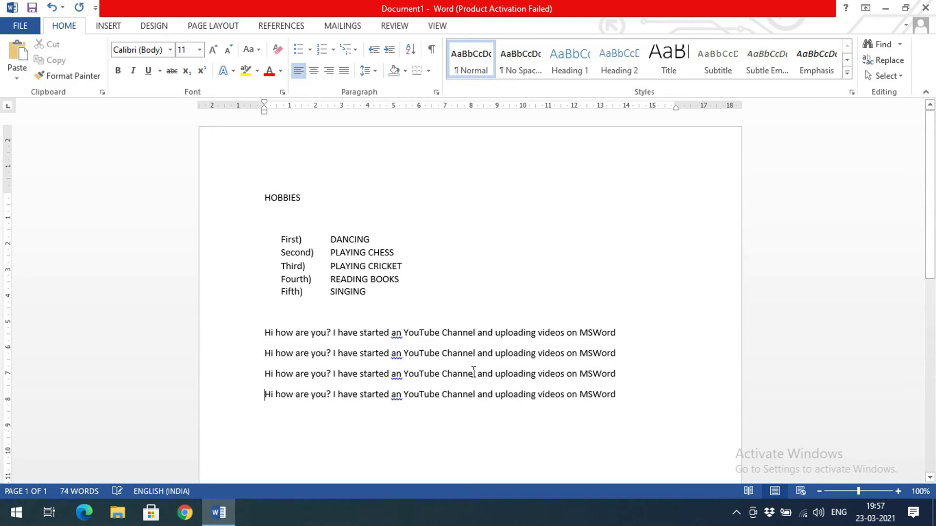
Extend the second, third and fourth YouTube channel sentences with "and ms office", "and cp" and "and python" respectively
mouse_move(620, 353)
left_mouse_down()
mouse_move(311, 382)
mouse_move(336, 359)
mouse_move(453, 345)
mouse_move(586, 343)
mouse_move(573, 357)
mouse_move(619, 353)
left_mouse_up()
type("and ms office")
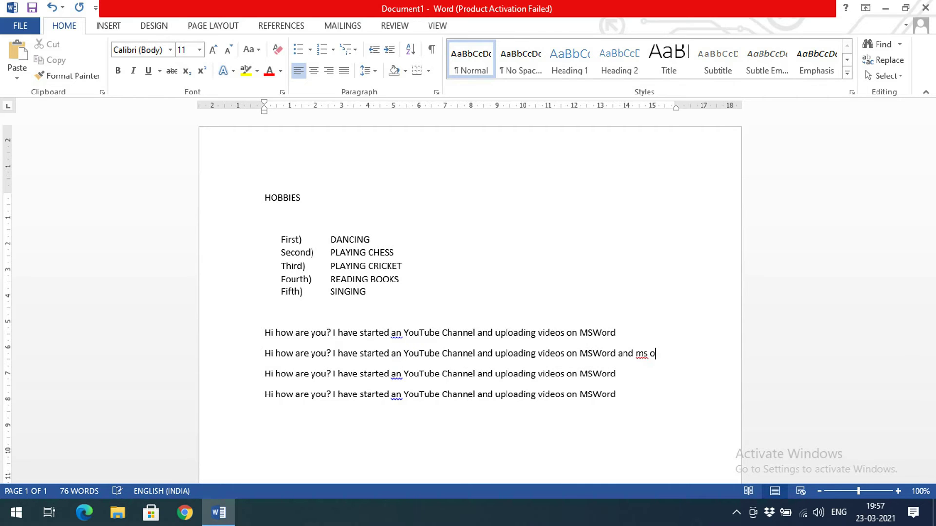
key("ctrl+End")
left_click(631, 372)
type("and cp")
left_click(632, 389)
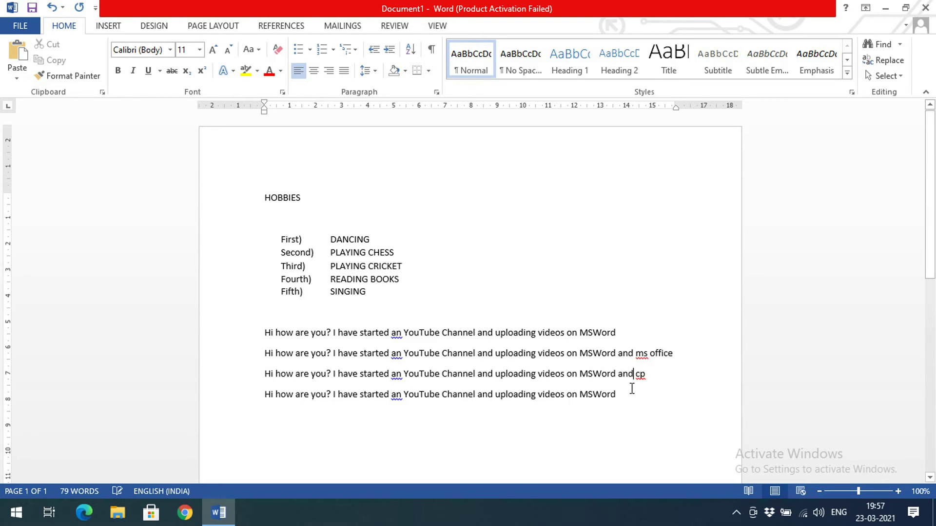
left_click(629, 392)
type("and")
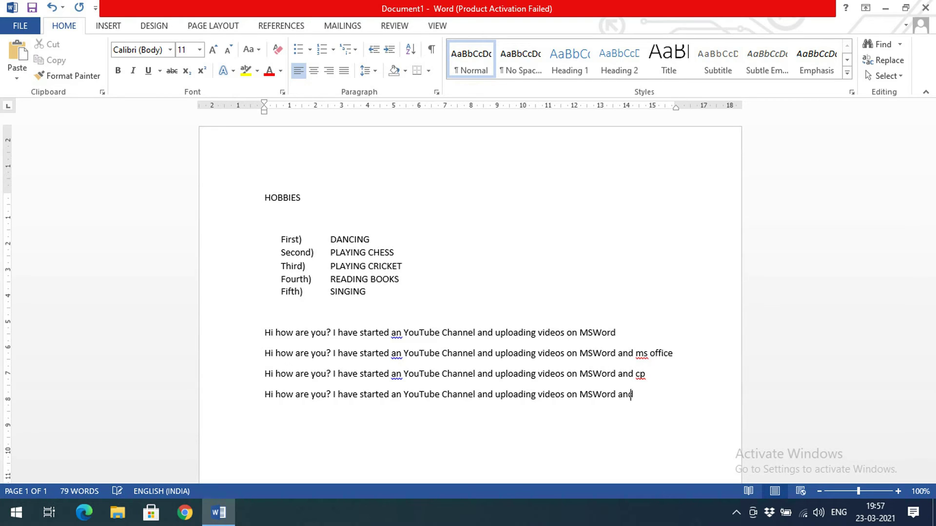
type(" python")
left_click(616, 332)
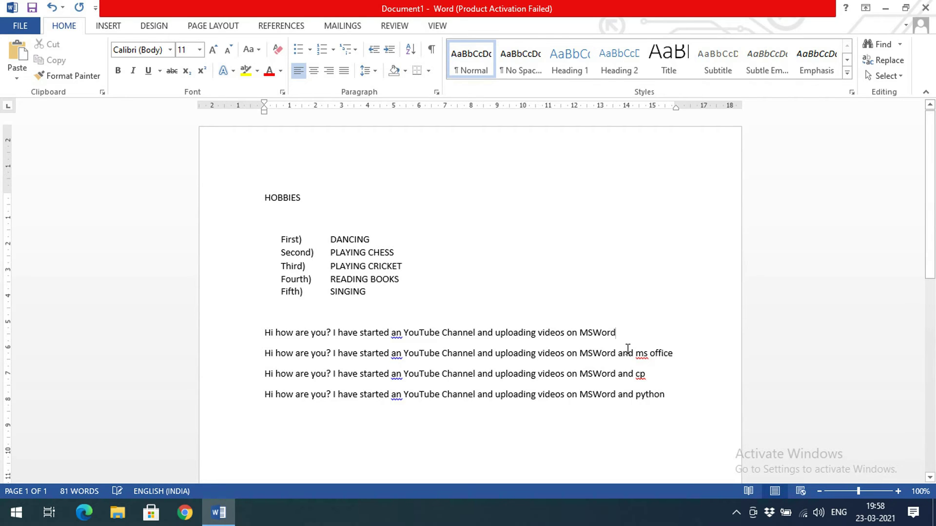
left_click(674, 353)
left_click(652, 374)
left_click_drag(627, 335, 675, 388)
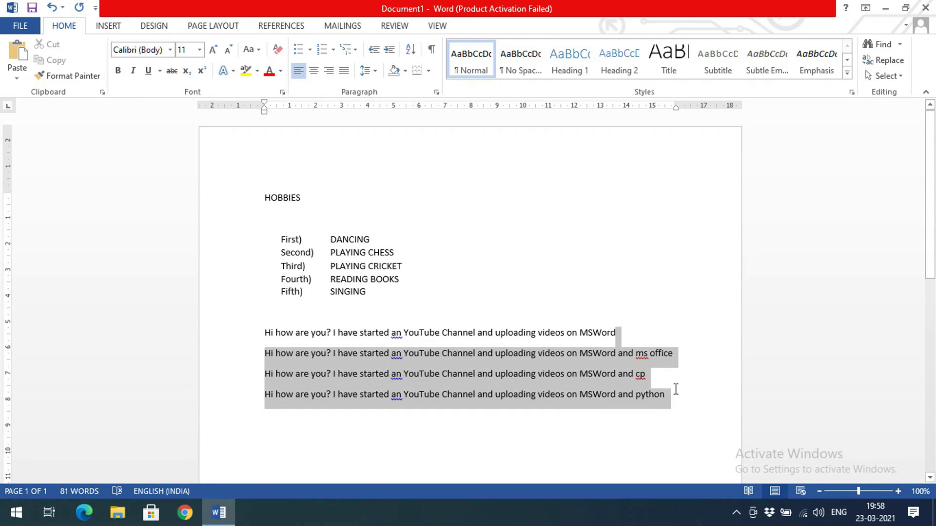
left_click(637, 334)
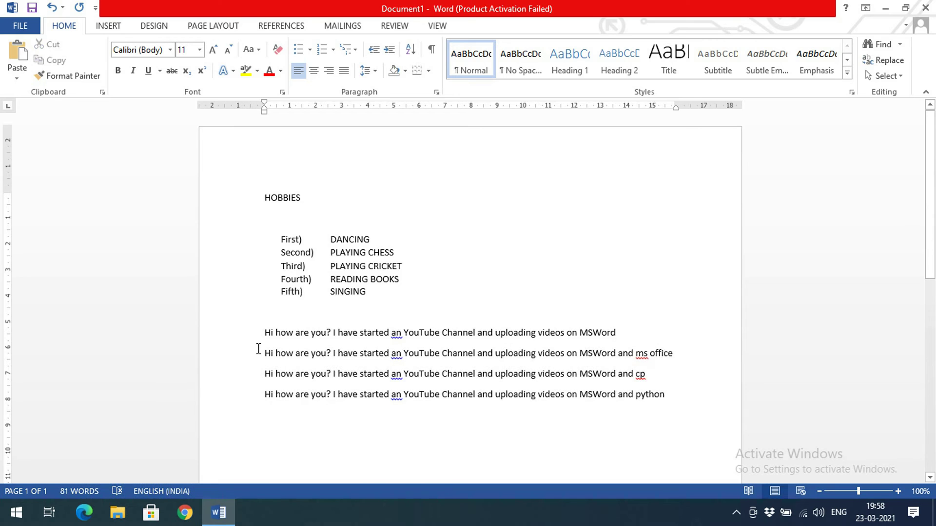
Justify the four YouTube channel sentences beneath the hobbies list
left_click_drag(264, 333, 678, 407)
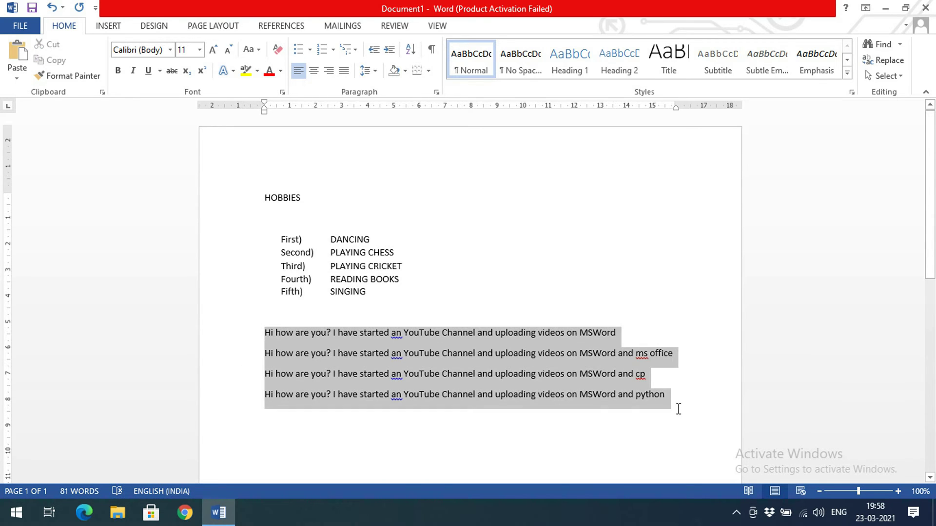
left_click(344, 72)
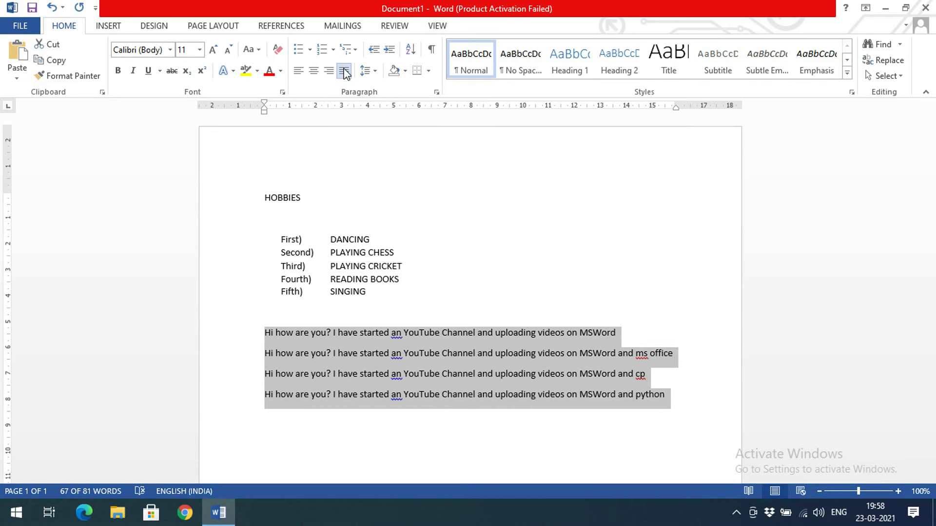
left_click(345, 73)
left_click(345, 72)
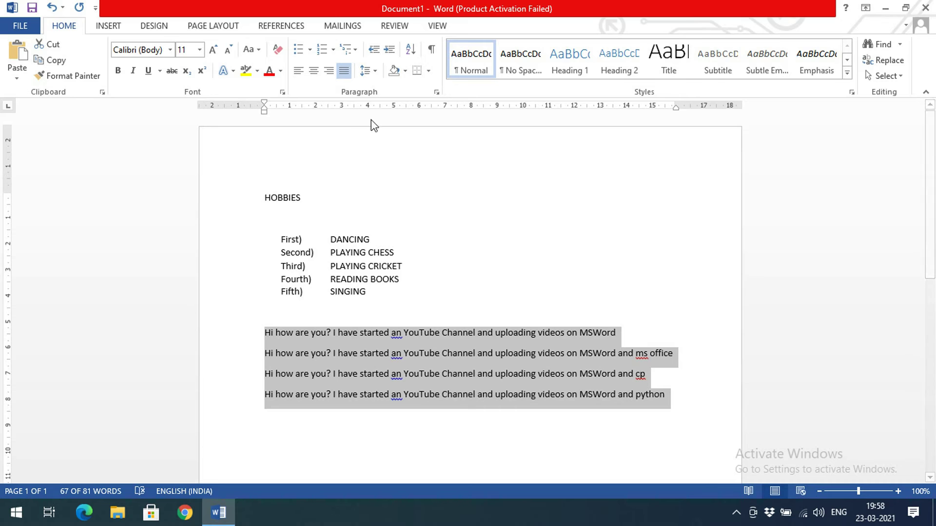
Merge the four YouTube channel sentences into one continuous paragraph by removing the paragraph breaks between them
left_click(627, 334)
key("Delete")
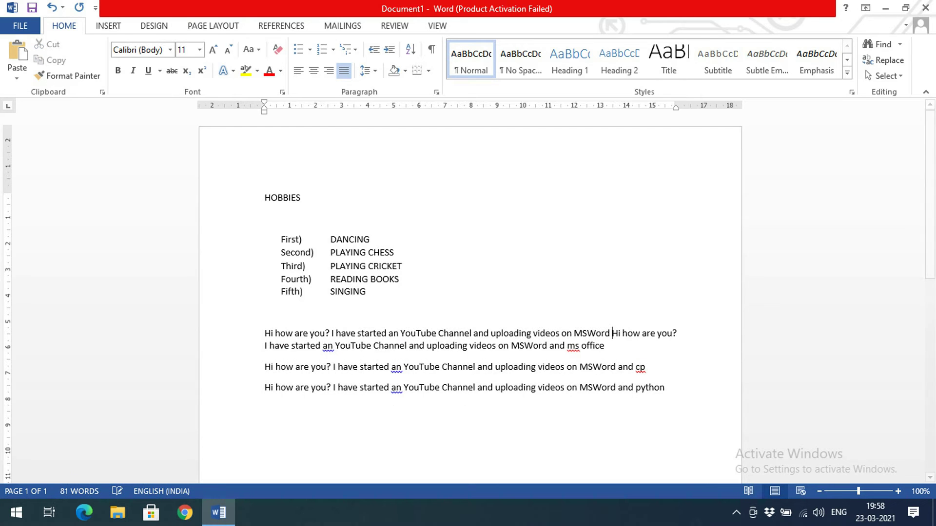
left_click(640, 353)
key("Delete")
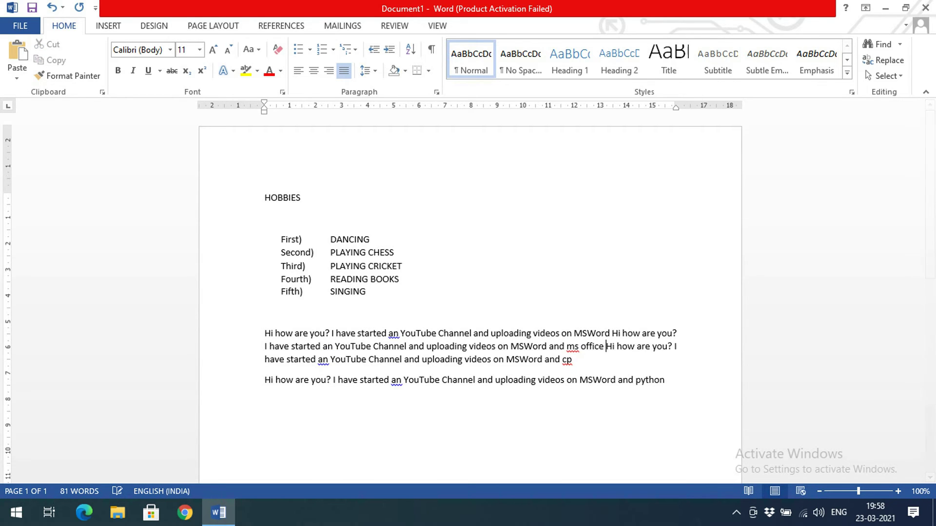
left_click(640, 362)
key("Delete")
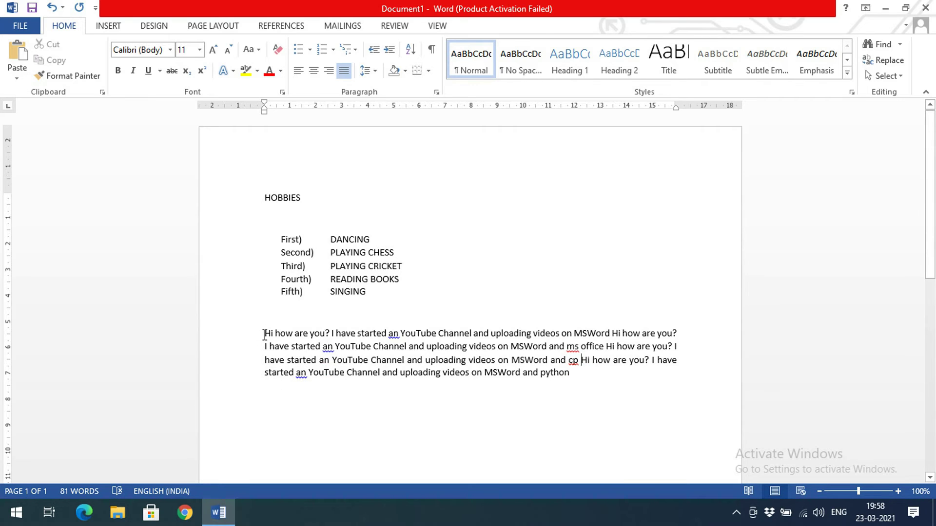
Left-align the merged YouTube channel paragraph and examine where its first lines end and wrap
left_click_drag(265, 334, 626, 378)
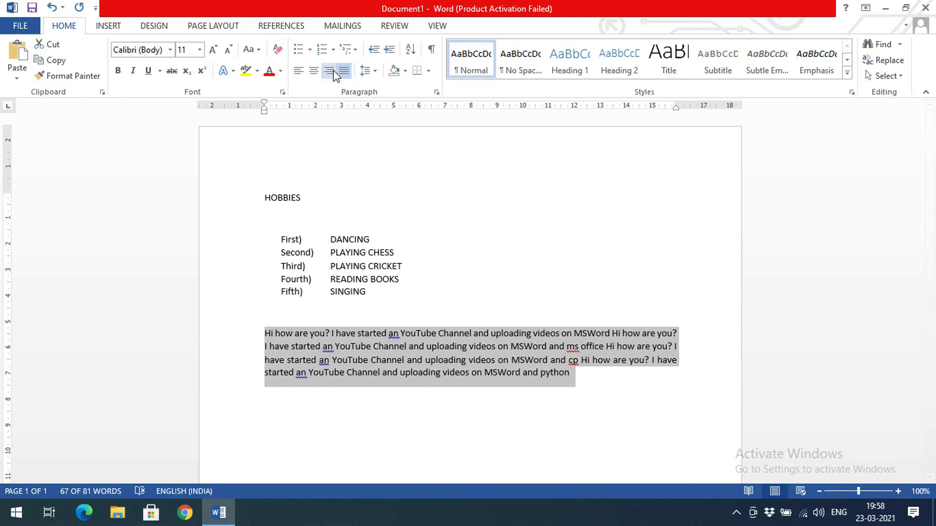
left_click(303, 72)
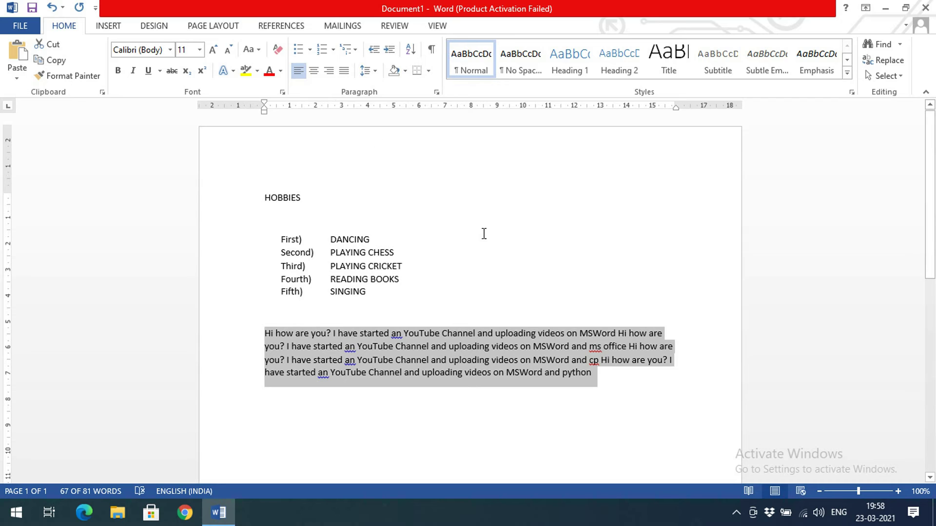
left_click(671, 335)
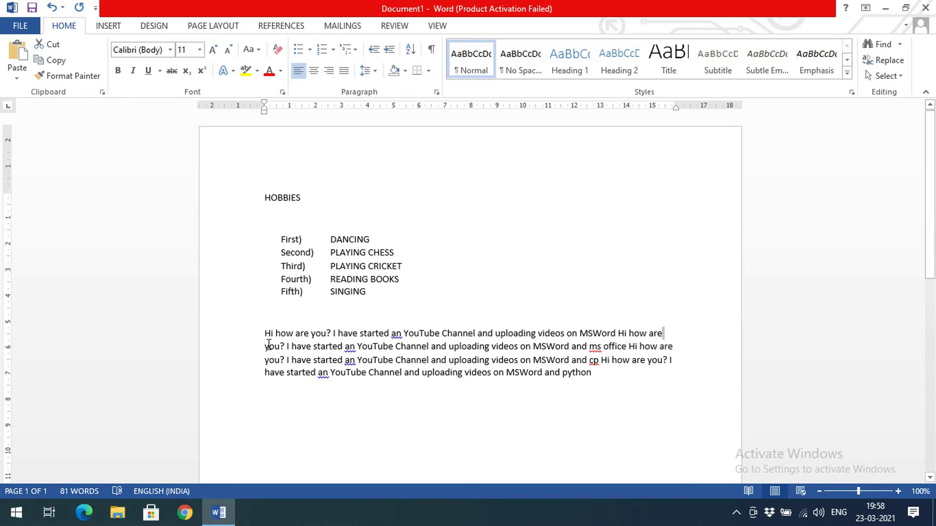
left_click_drag(269, 347, 274, 347)
left_click(672, 329)
Justify the merged YouTube channel paragraph and enlarge its text to font size 12
left_click_drag(264, 333, 695, 375)
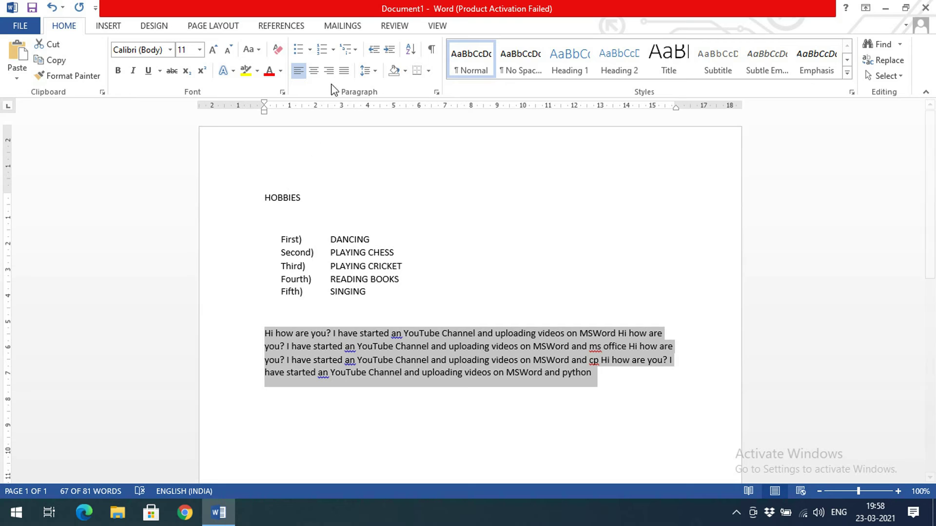
left_click(344, 73)
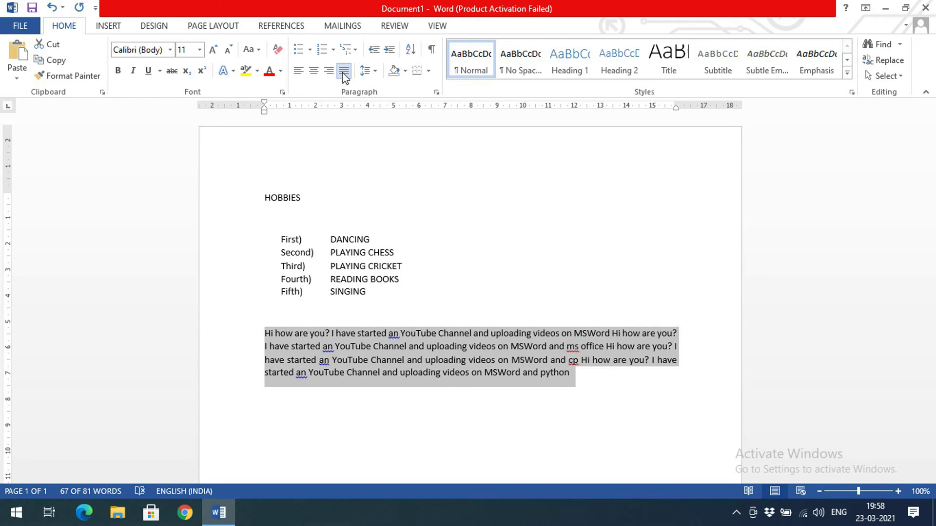
left_click(213, 50)
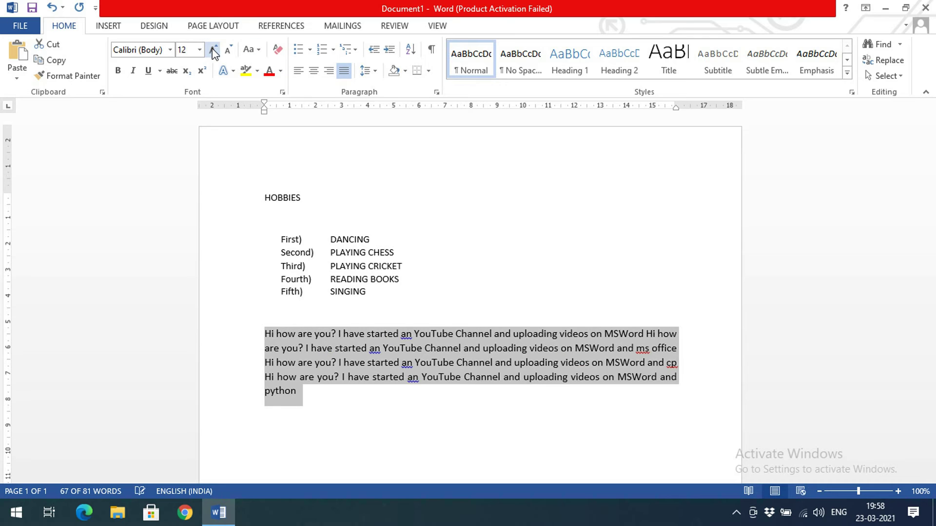
left_click(214, 50)
left_click(227, 51)
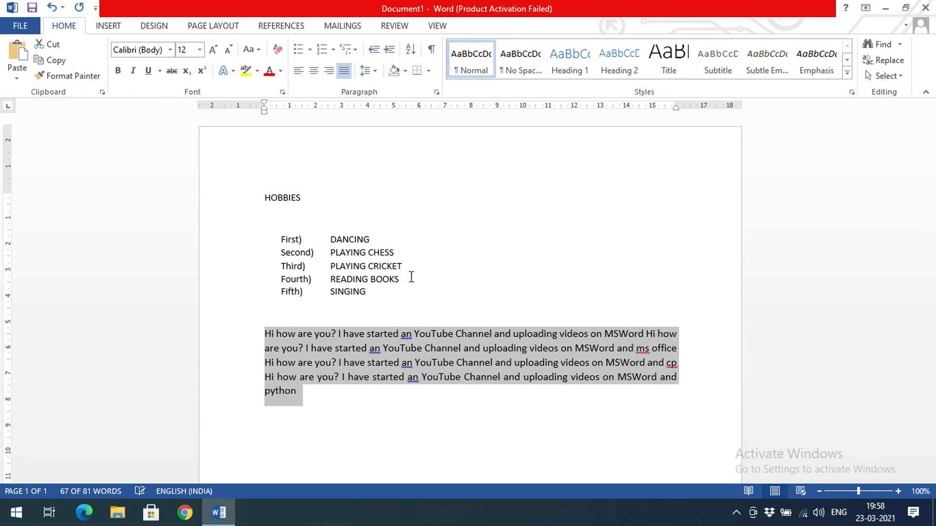
left_click(597, 365)
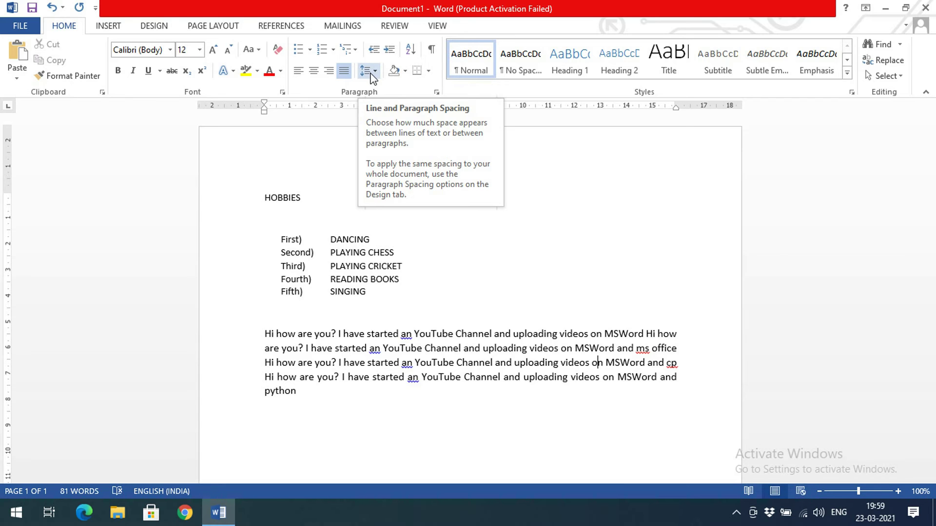
Open the line spacing options for the whole YouTube channel paragraph and review the outline levels and the line and page break settings
left_click_drag(267, 330, 317, 399)
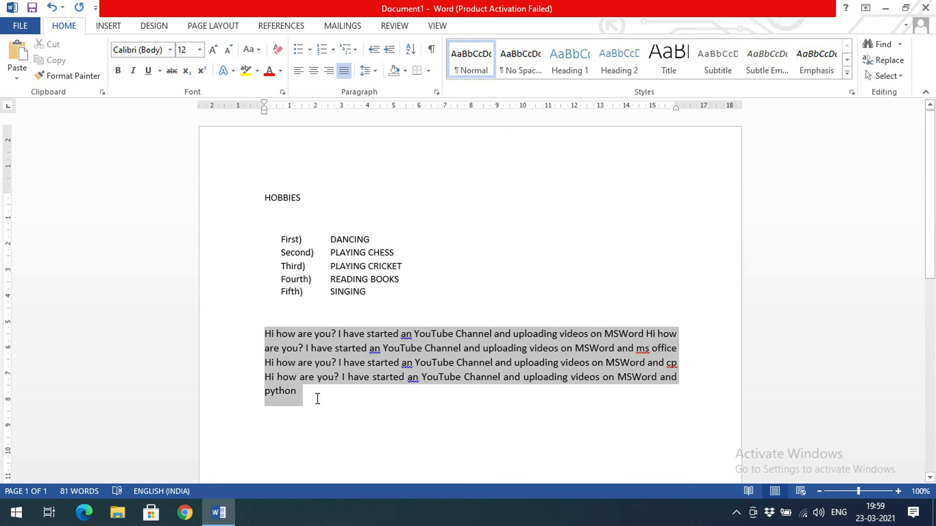
left_click(375, 71)
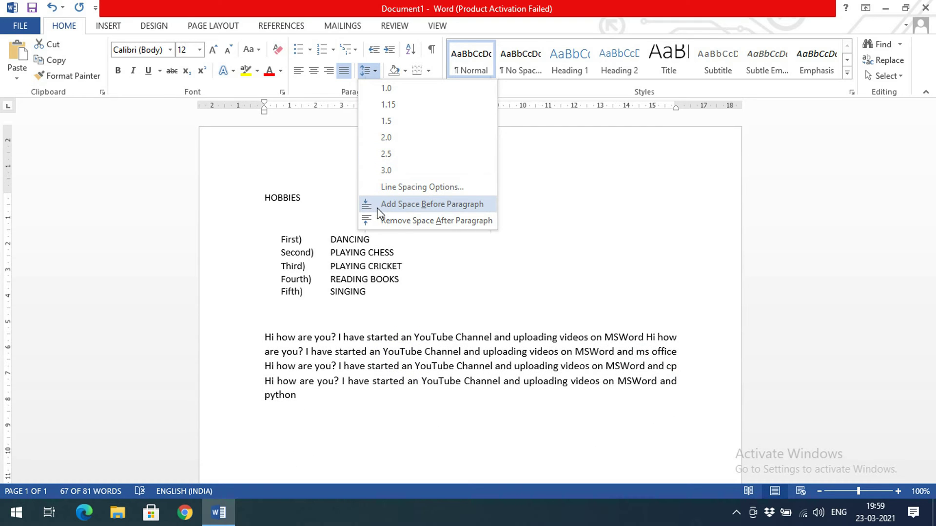
left_click(416, 186)
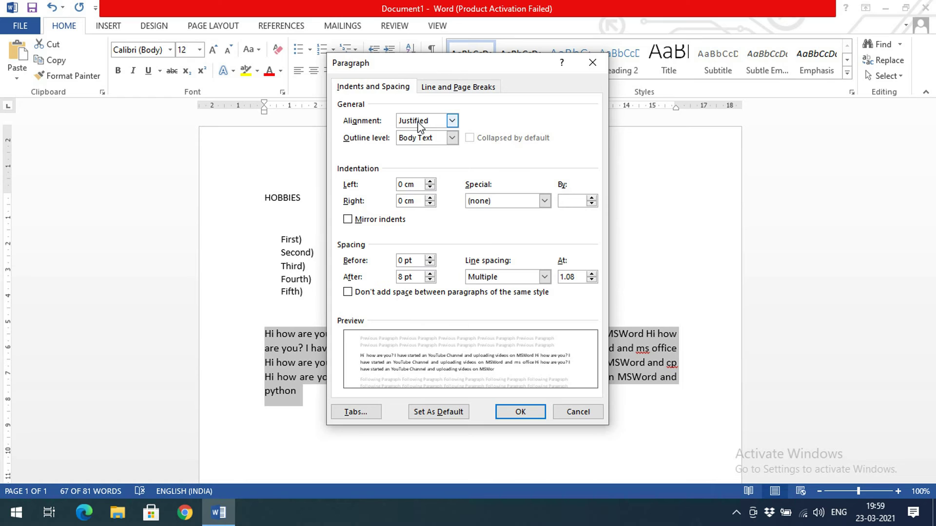
left_click(421, 139)
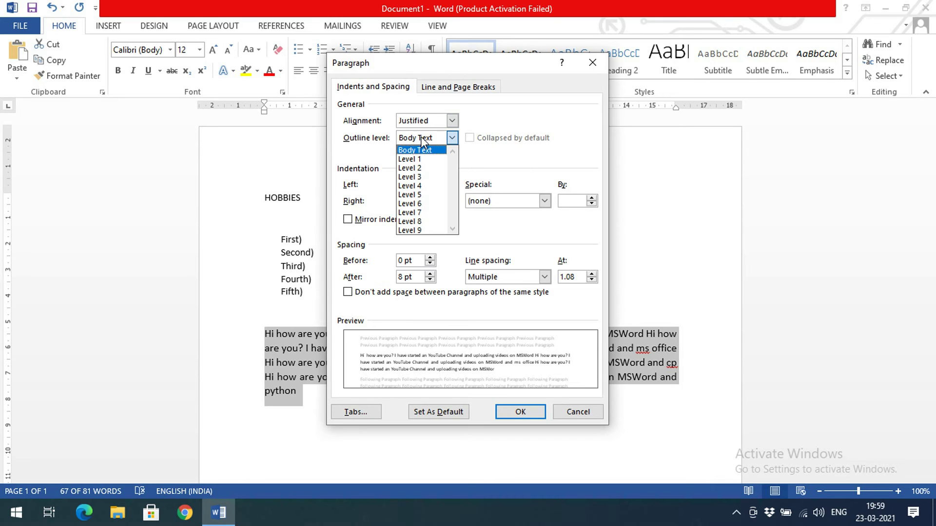
left_click(421, 138)
left_click(445, 93)
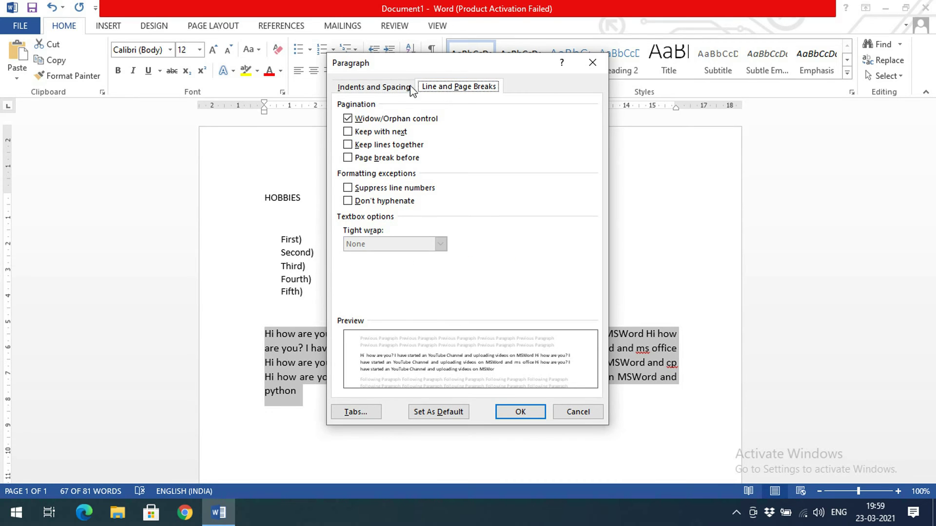
left_click(380, 87)
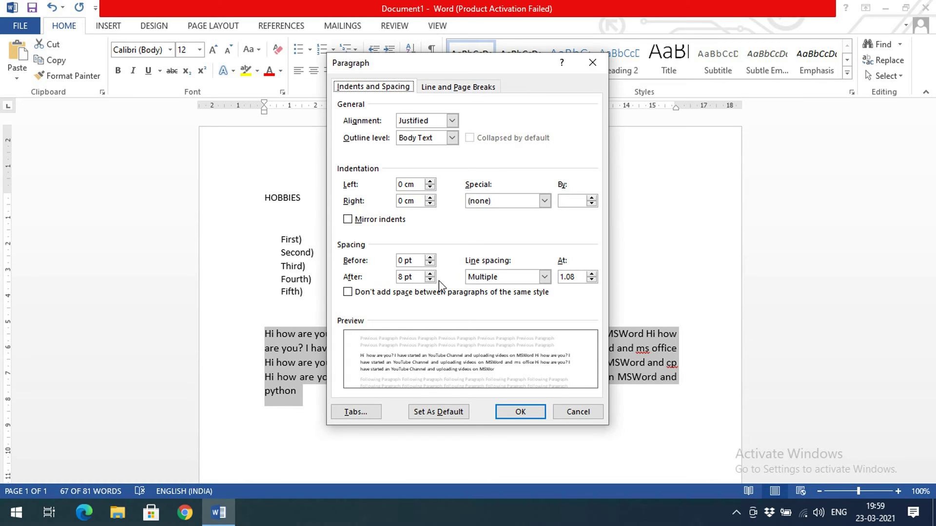
Set the YouTube channel paragraph's line spacing to Multiple at 3
left_click(536, 277)
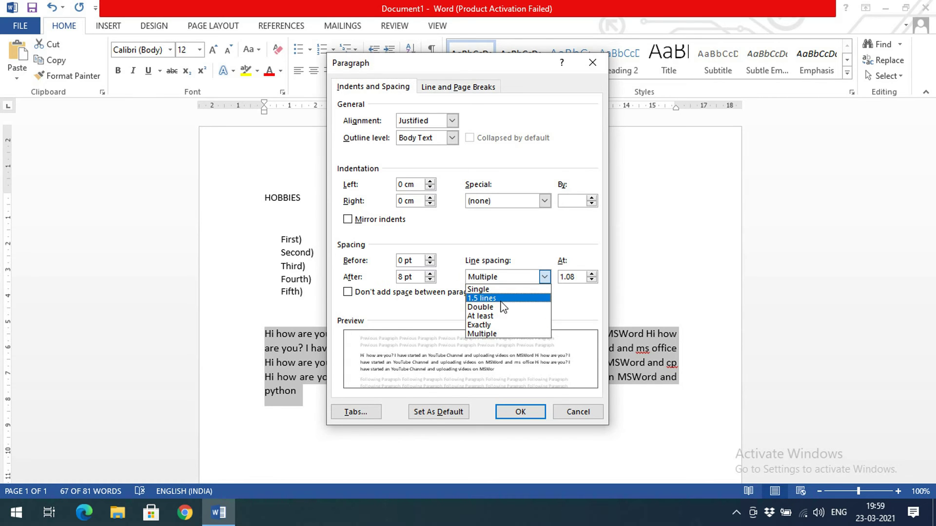
left_click(501, 333)
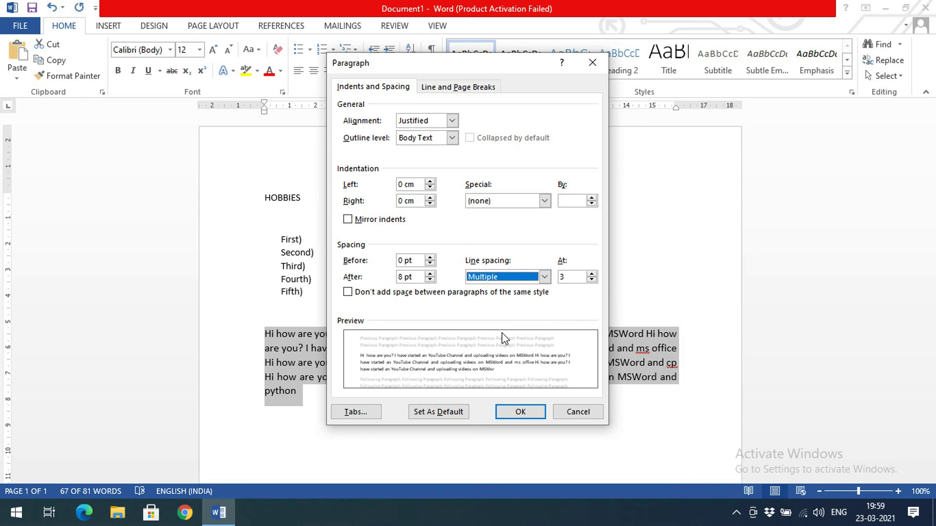
left_click(523, 414)
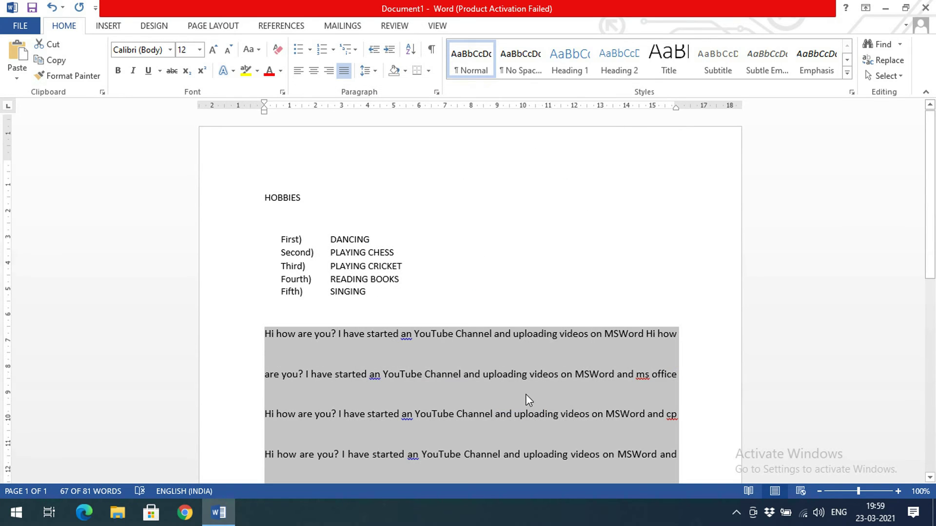
scroll(529, 400, "down", 3)
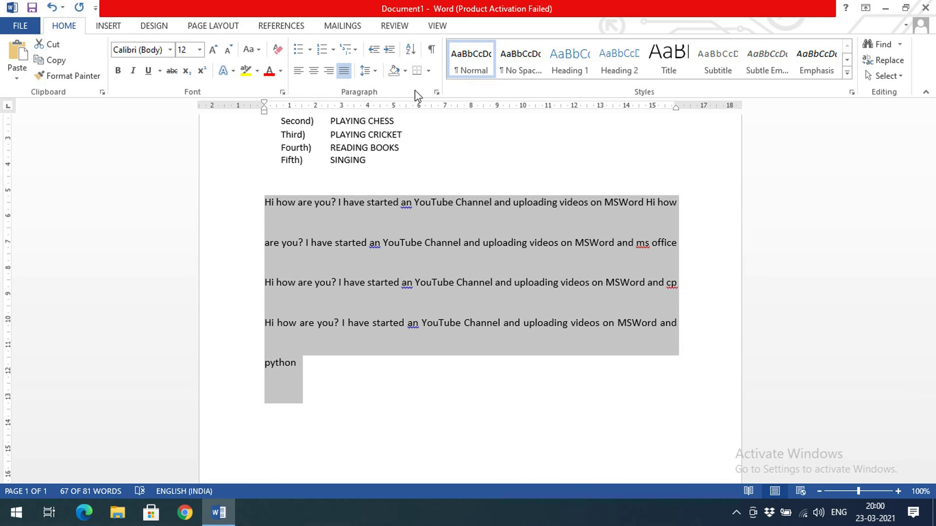
Set the YouTube channel paragraph's line spacing to 1.5 lines
left_click(436, 92)
left_click(544, 277)
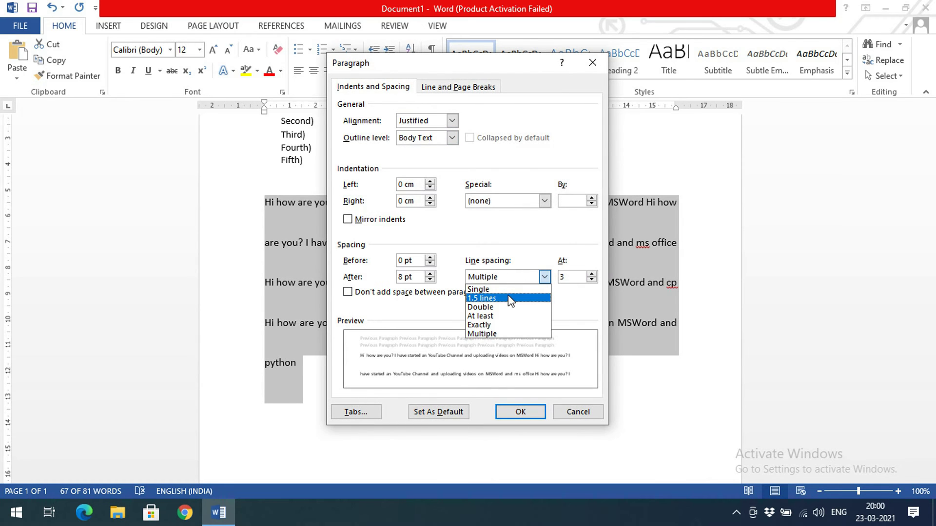
left_click(510, 299)
left_click(521, 412)
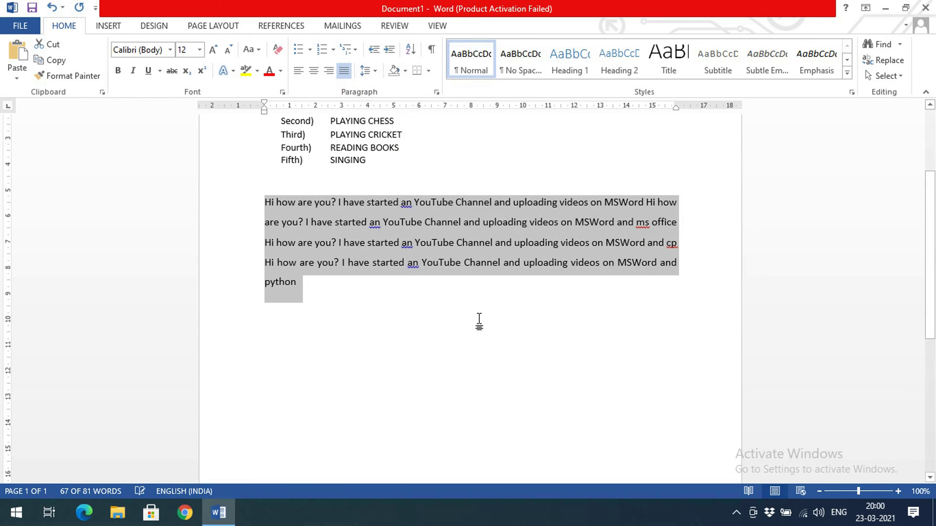
Set the YouTube channel paragraph's line spacing to Single, and review the paragraph settings once more
left_click(437, 92)
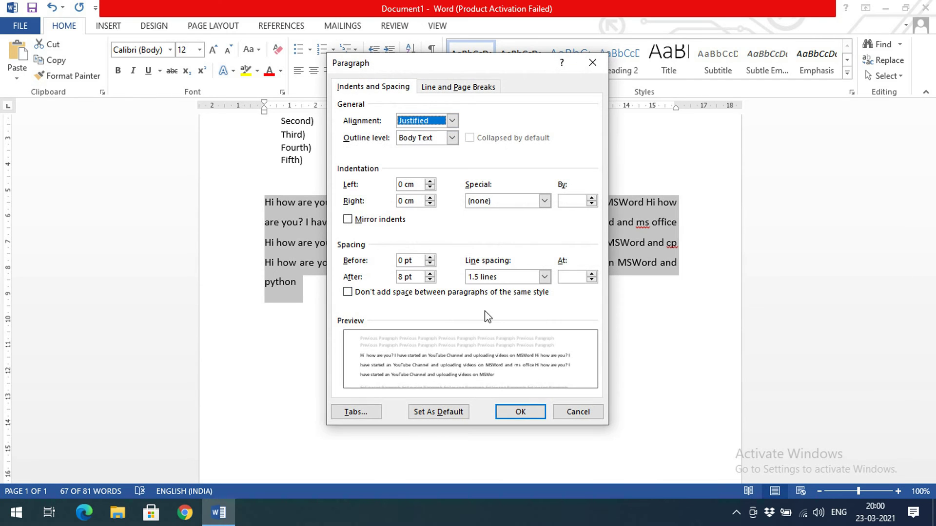
left_click(545, 277)
left_click(499, 289)
left_click(526, 412)
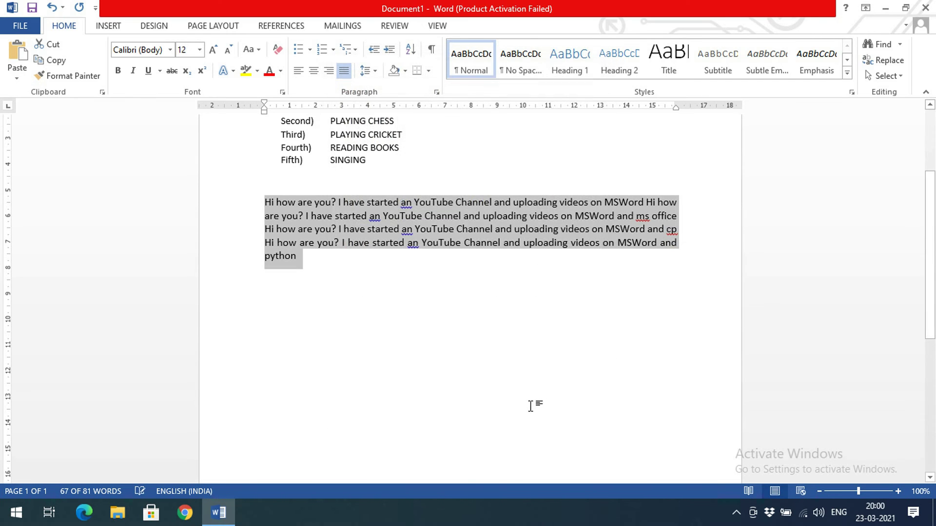
left_click(436, 92)
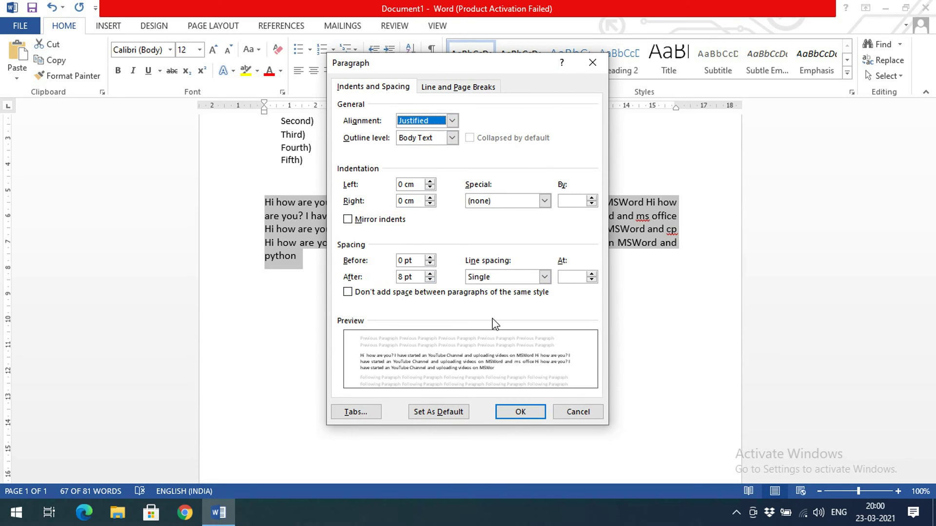
left_click(558, 415)
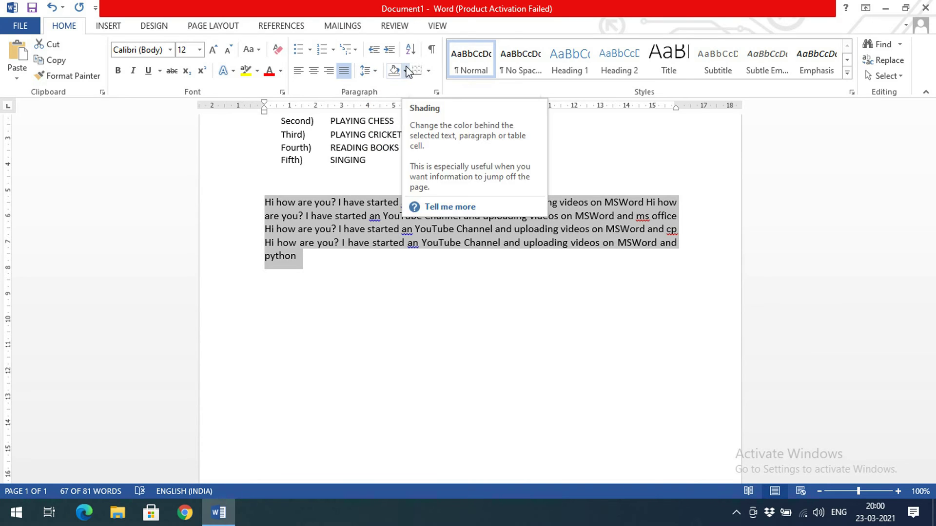
Shade the words "YouTube Channel" in the paragraph's second line with a dark orange theme color
left_click(351, 214)
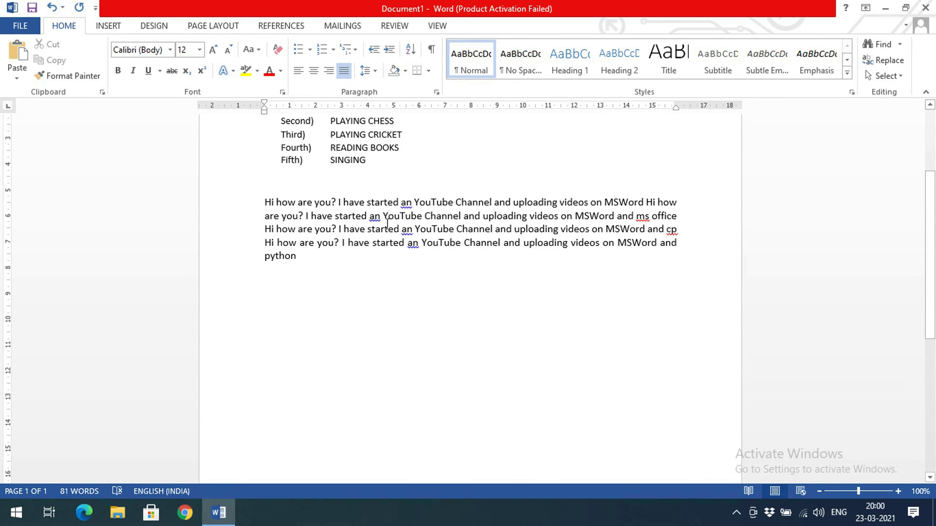
mouse_move(384, 217)
left_mouse_down()
mouse_move(448, 229)
mouse_move(461, 217)
left_mouse_up()
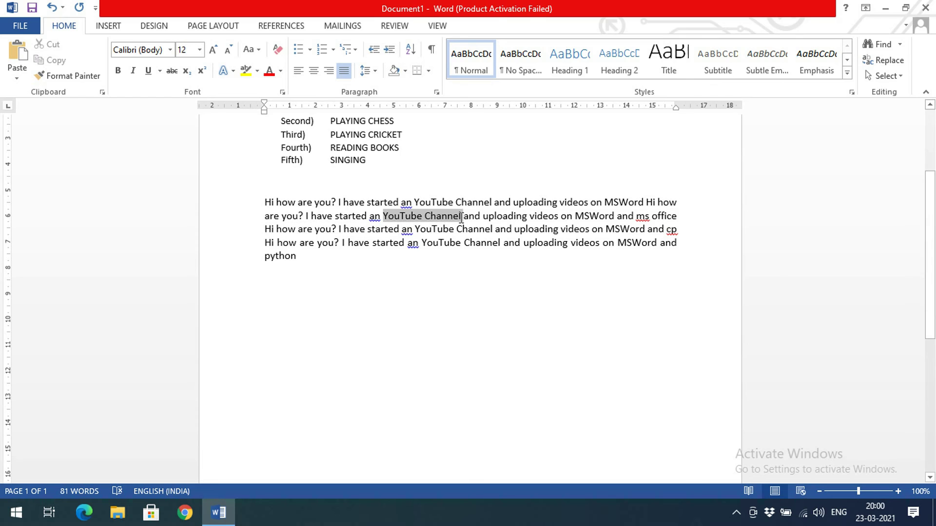
left_click(405, 71)
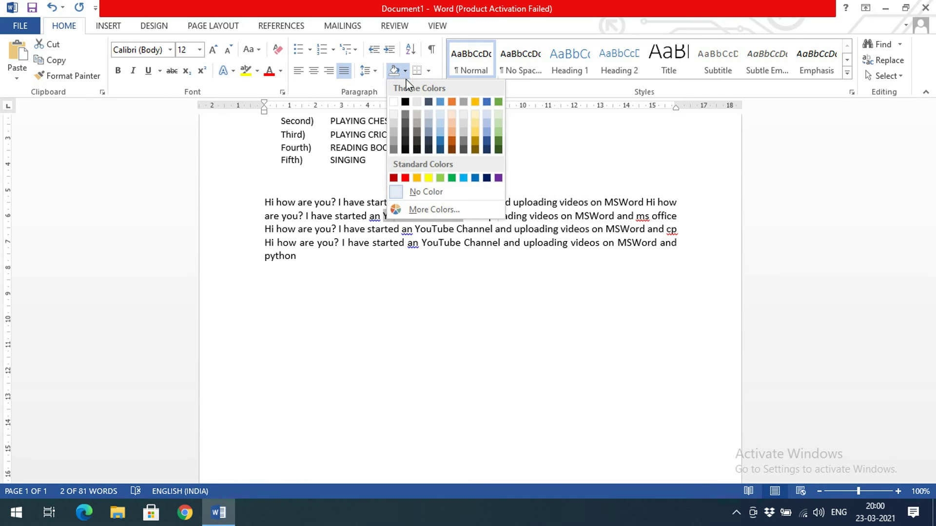
left_click(452, 142)
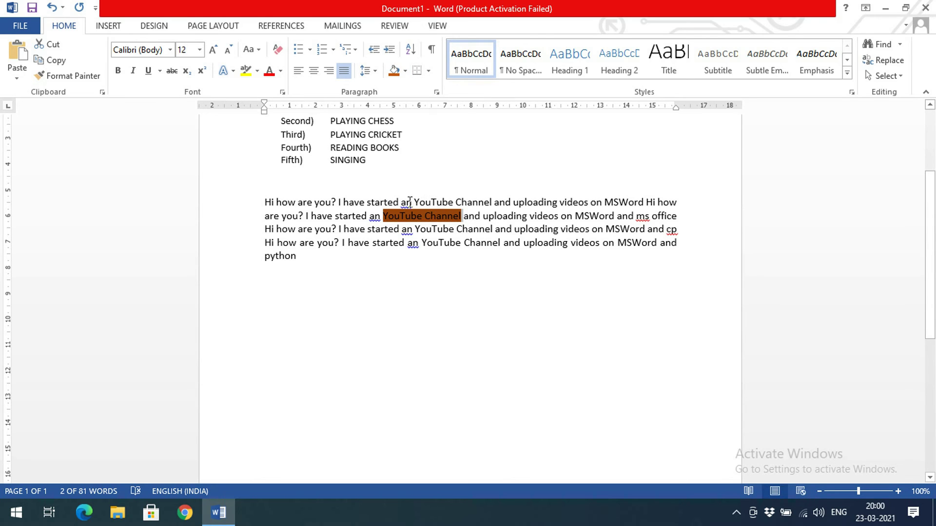
Shade the words "YouTube Channel" in the paragraph's first line with the darkest blue theme color
mouse_move(416, 202)
left_mouse_down()
mouse_move(267, 181)
mouse_move(480, 203)
left_mouse_up()
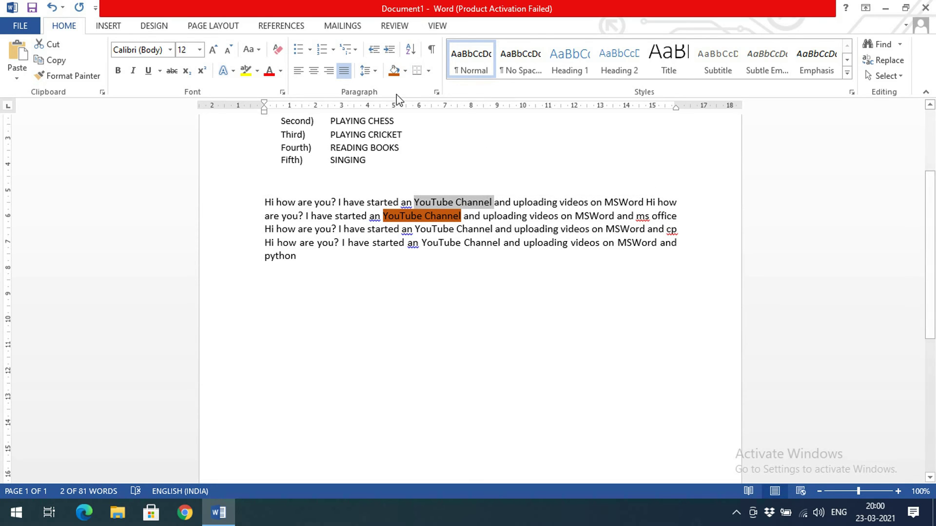
left_click(406, 71)
left_click(442, 149)
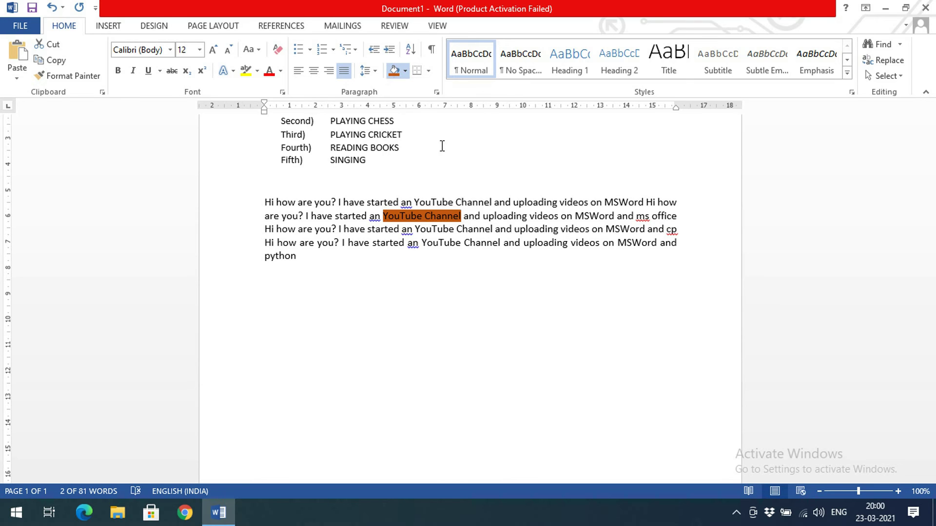
left_click(476, 251)
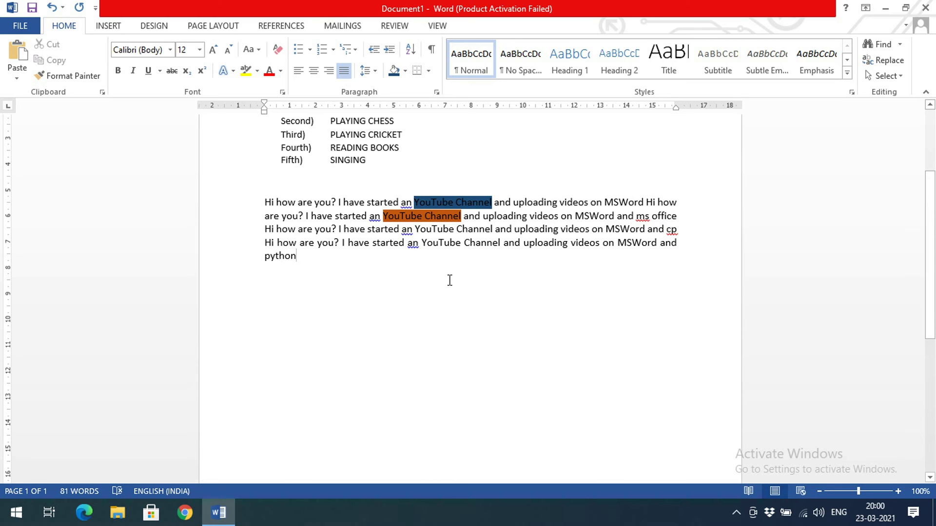
Below the paragraph, add four separate lines reading C PROGRAMMING, C++, JAVA PROGRAMMIG and PYTHON PROGRAMMIN
scroll(446, 279, "up", 3)
scroll(392, 261, "down", 5)
left_click(394, 261)
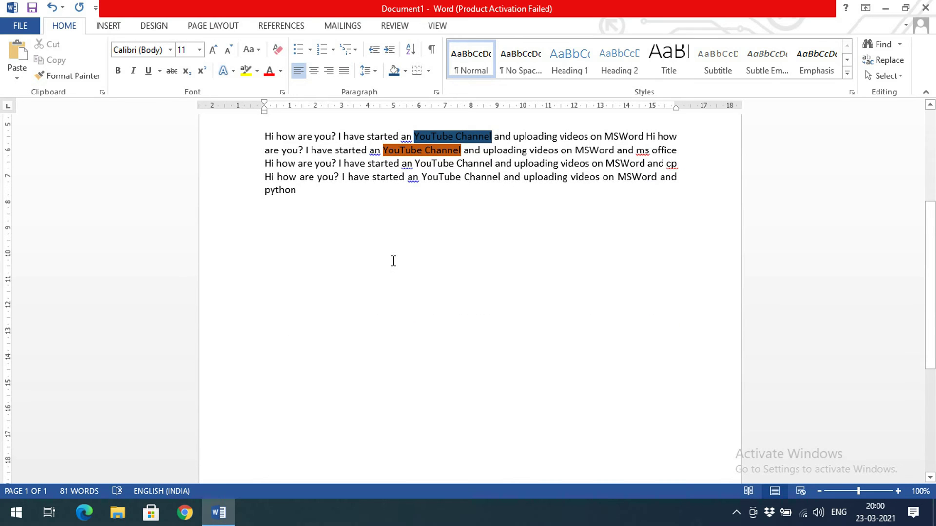
key("Return")
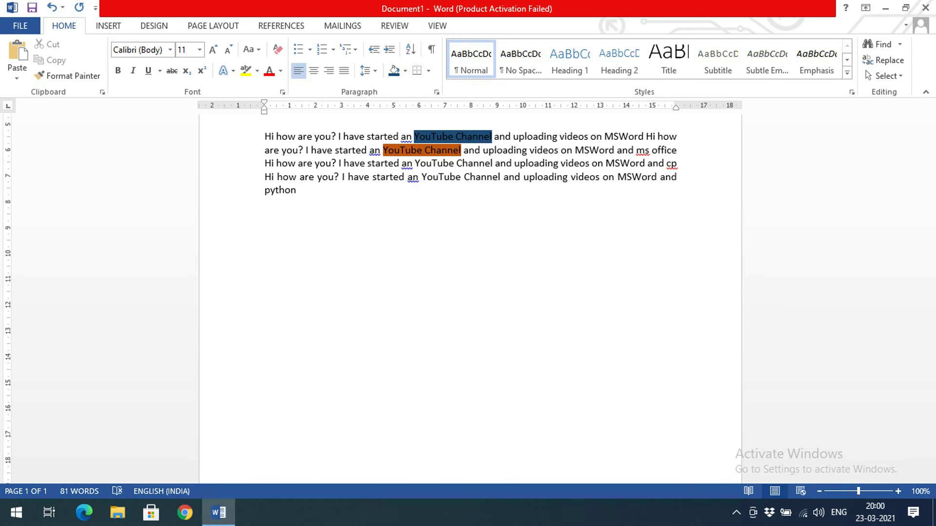
type("c ")
type("PROGRA")
type("MMING")
key("Return")
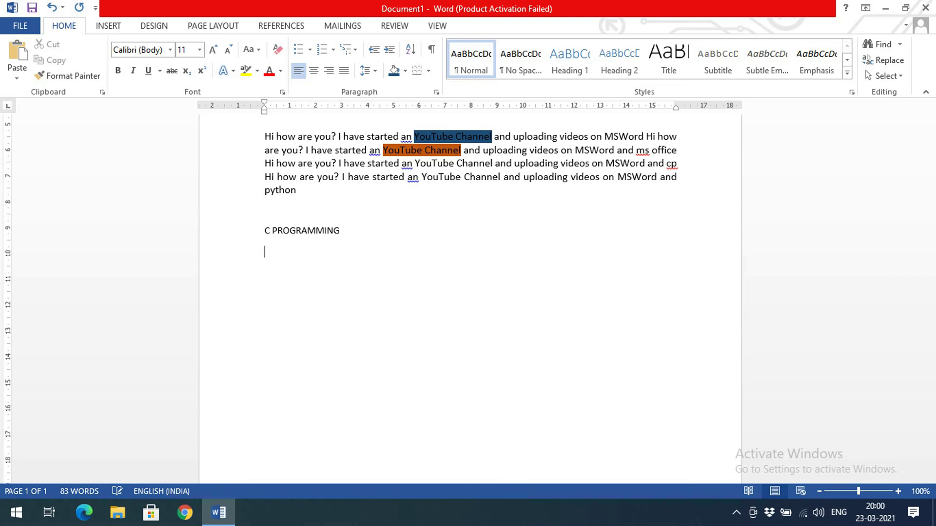
type("C++ JAVA PROGRA")
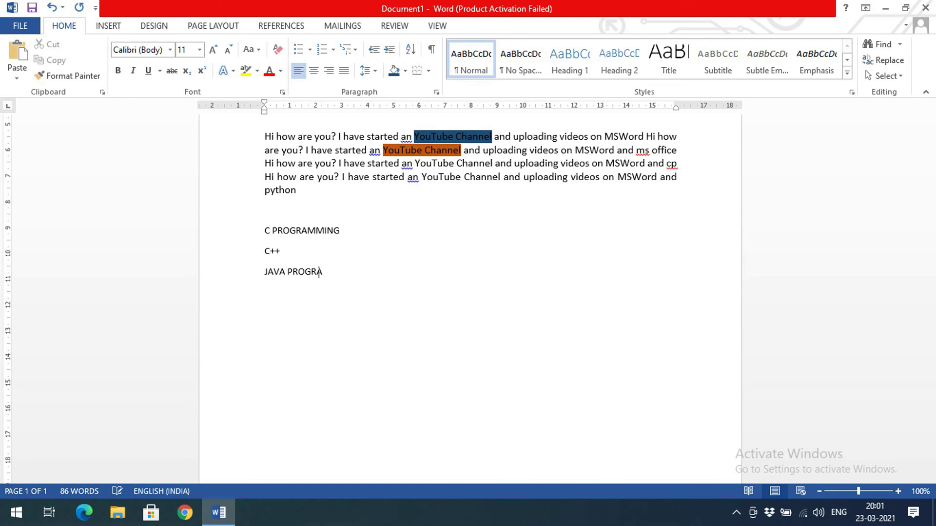
type("MMIG PYTHON")
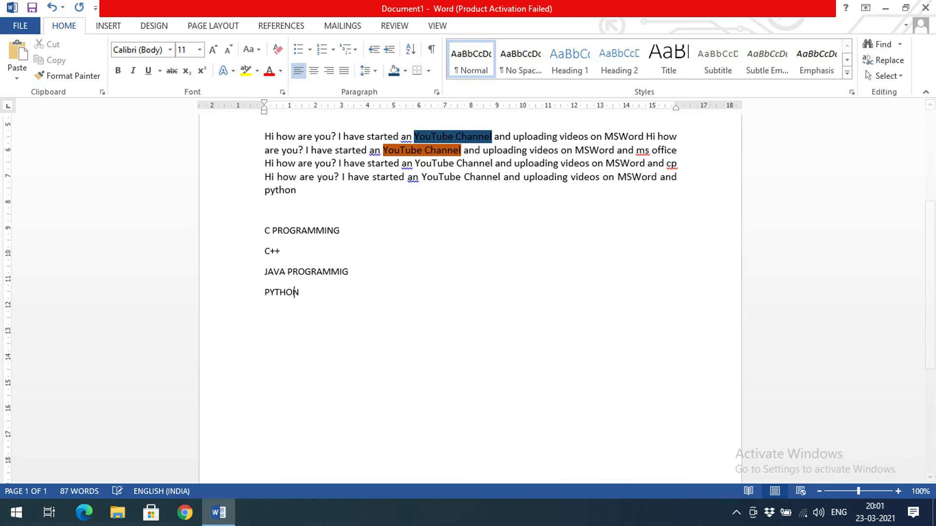
type(" PROGRAMMIN")
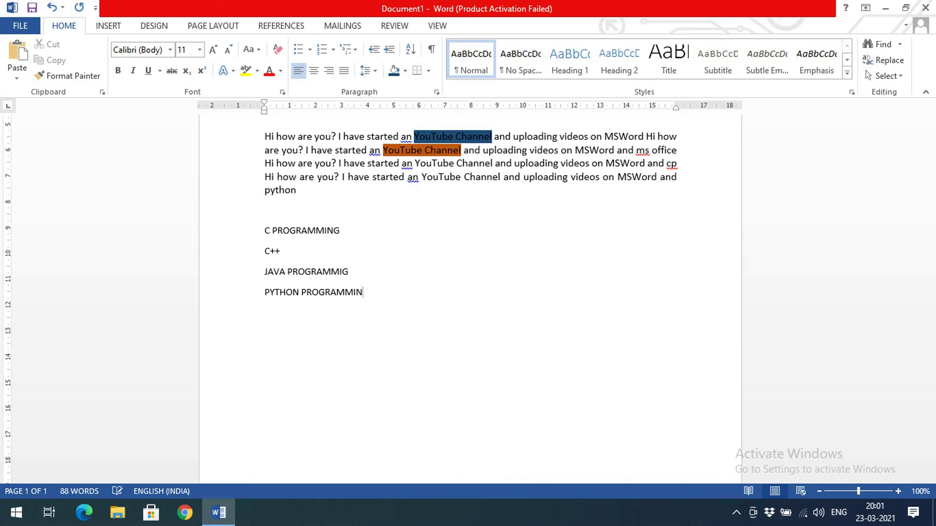
Apply All Borders to the four programming language lines
left_click_drag(262, 229, 366, 293)
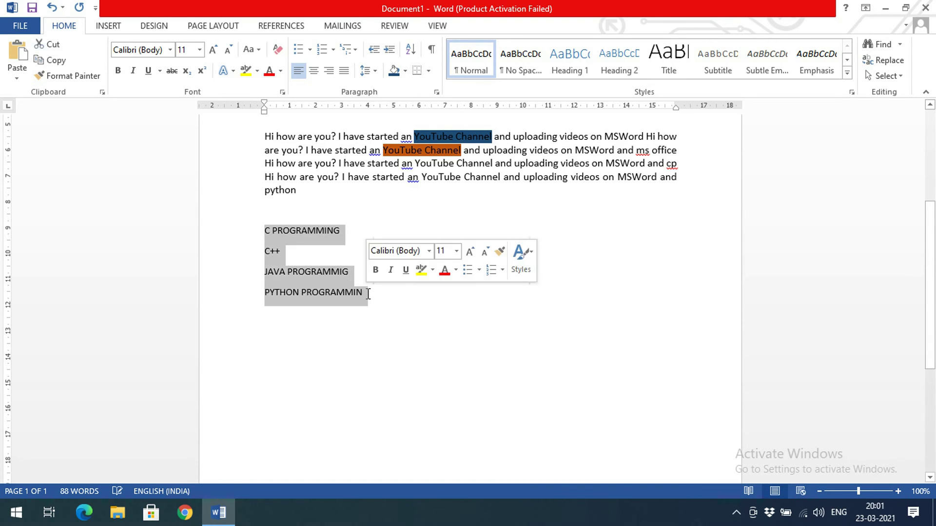
left_click(428, 72)
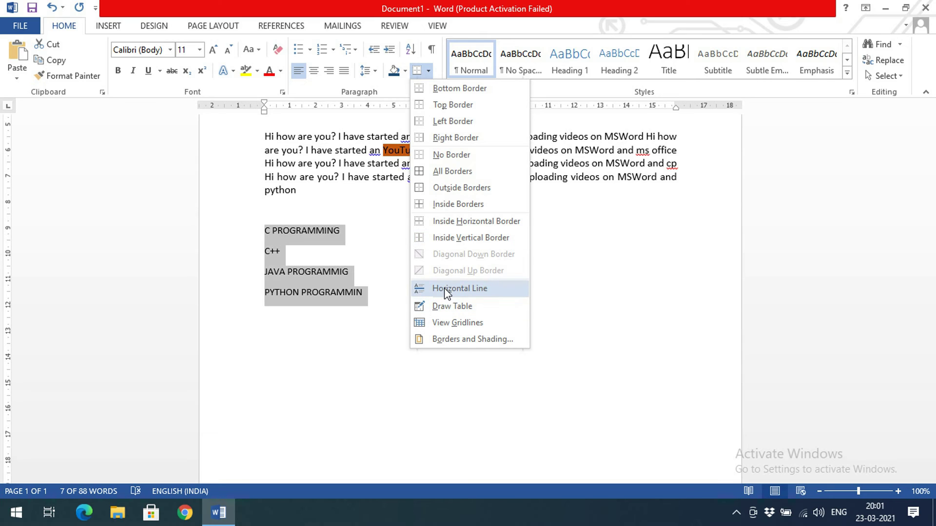
left_click(368, 268)
left_click(428, 71)
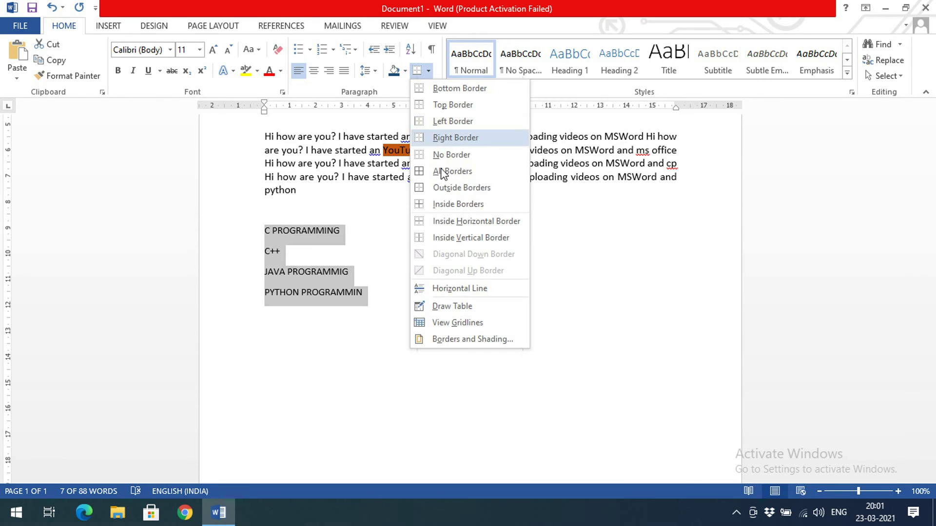
left_click(446, 174)
Complete the last bordered line so that it reads PYTHON PROGRAMMING
left_click(640, 302)
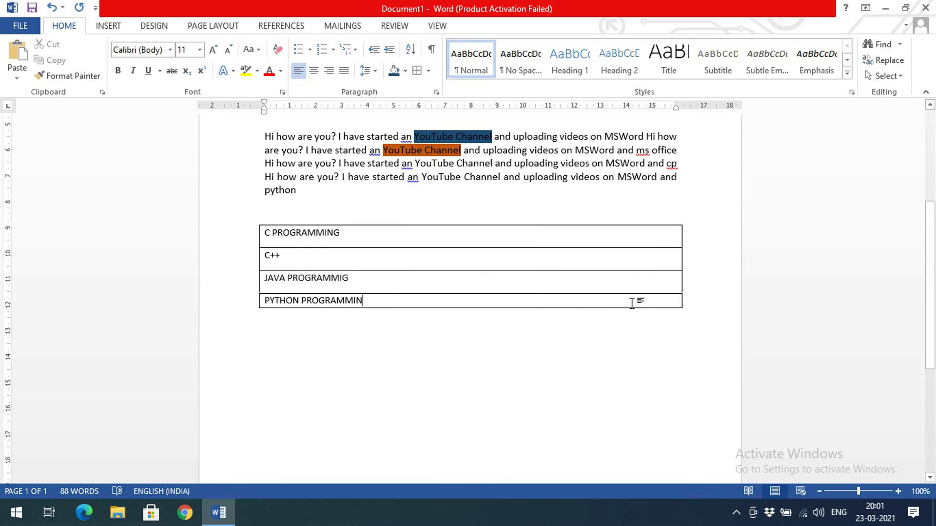
key("Tab")
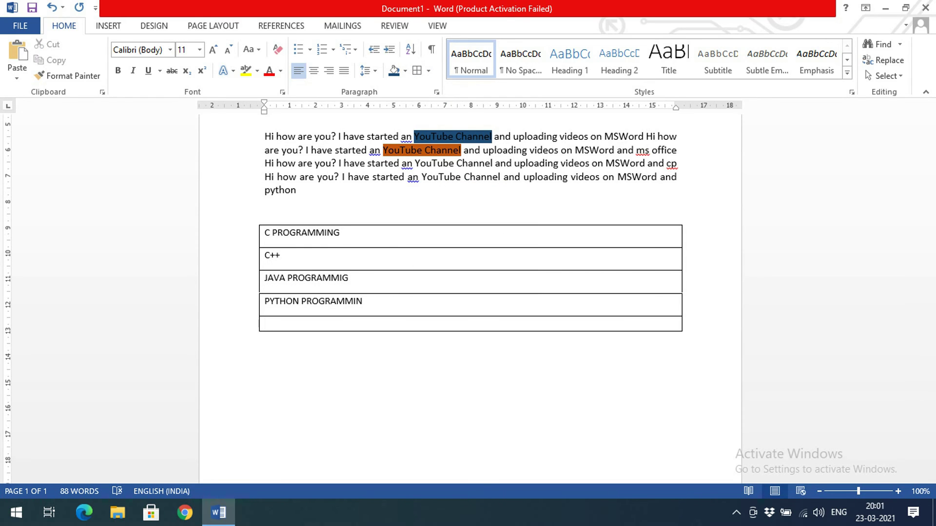
key("ctrl+z")
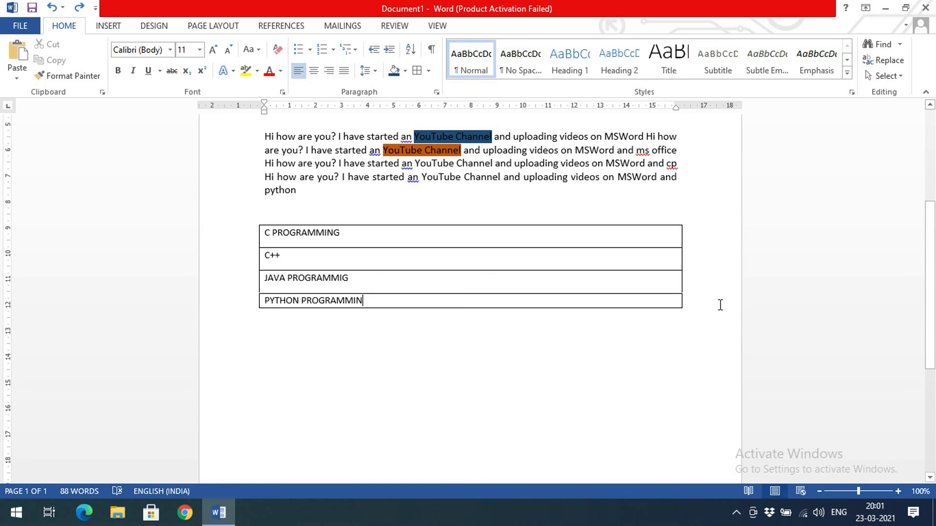
type("G")
Add the line MS WORD above the bordered programming list, leaving an empty line beneath it
left_click(396, 215)
key("Return")
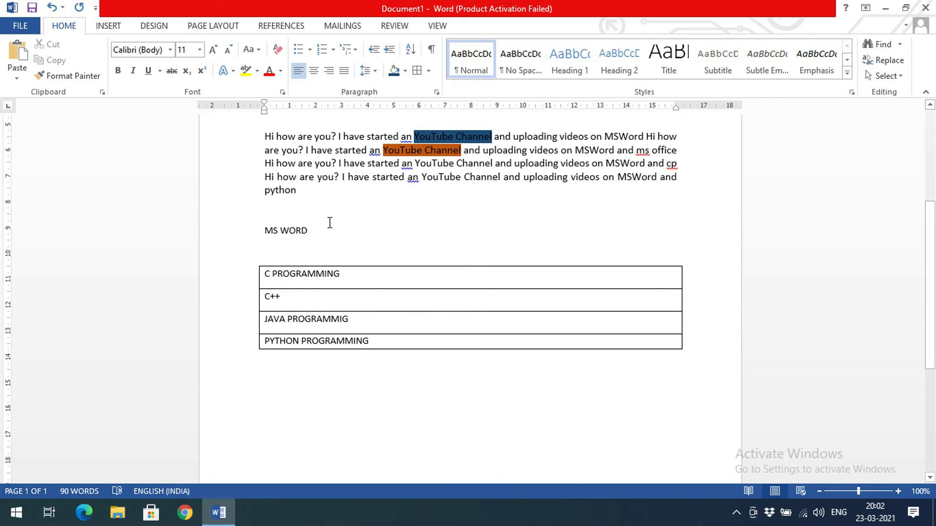
left_click_drag(323, 225, 313, 244)
left_click(314, 232)
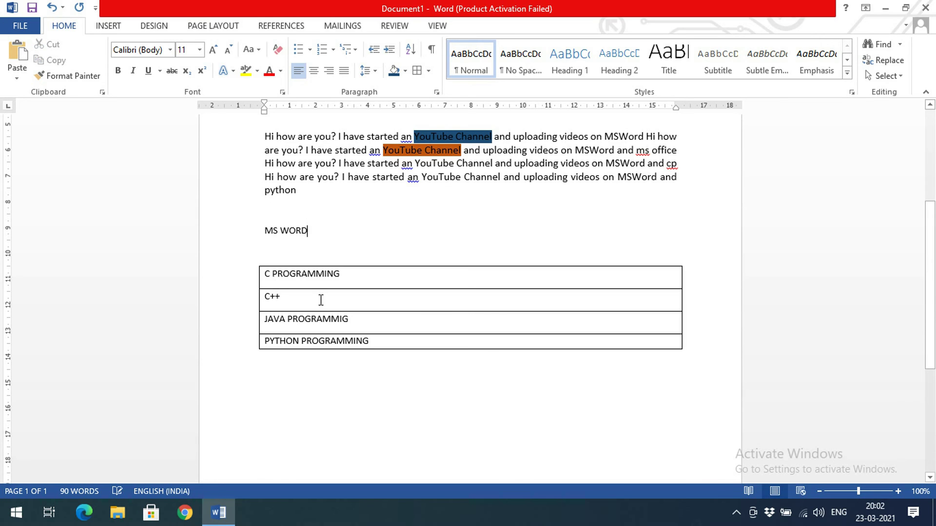
Insert a horizontal line beneath MS WORD, followed by an empty line before the bordered list
left_click(351, 248)
left_click(429, 71)
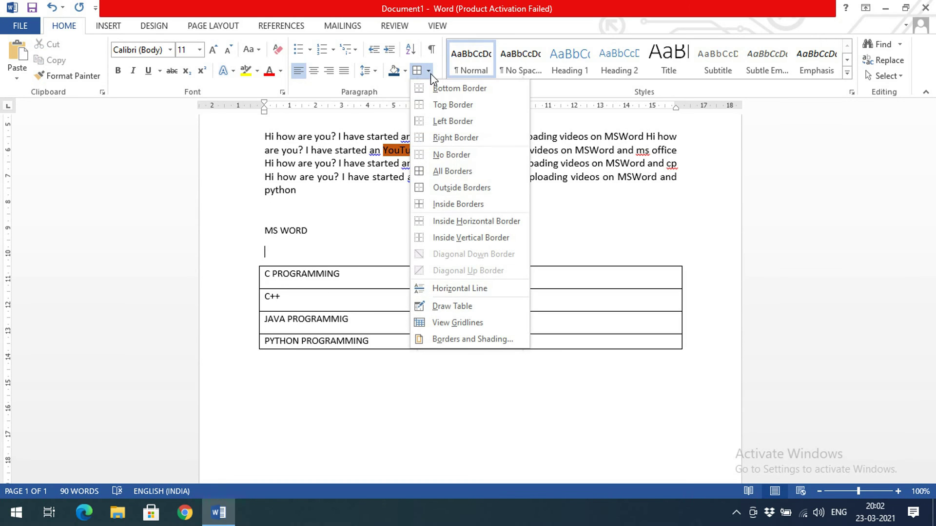
left_click(475, 288)
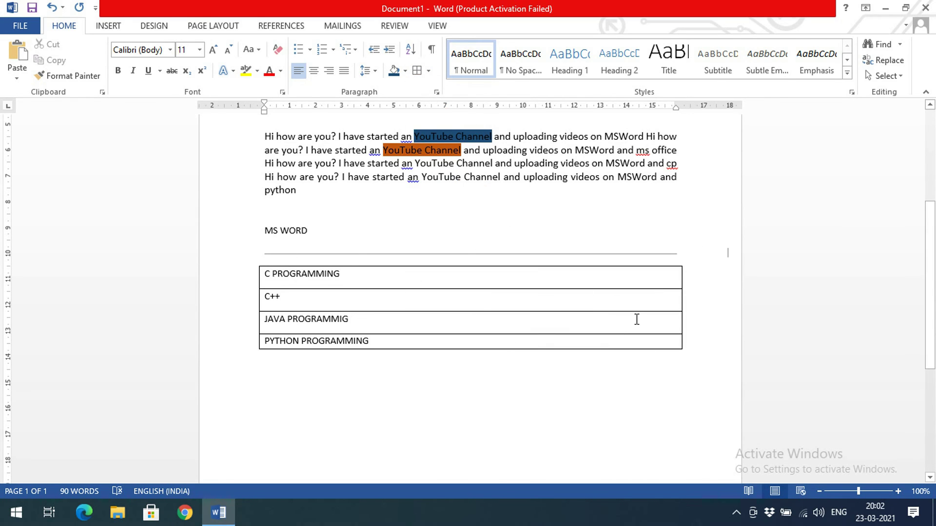
key("Return")
Enlarge the MS WORD heading to font size 16 and center it
left_click_drag(265, 229, 298, 232)
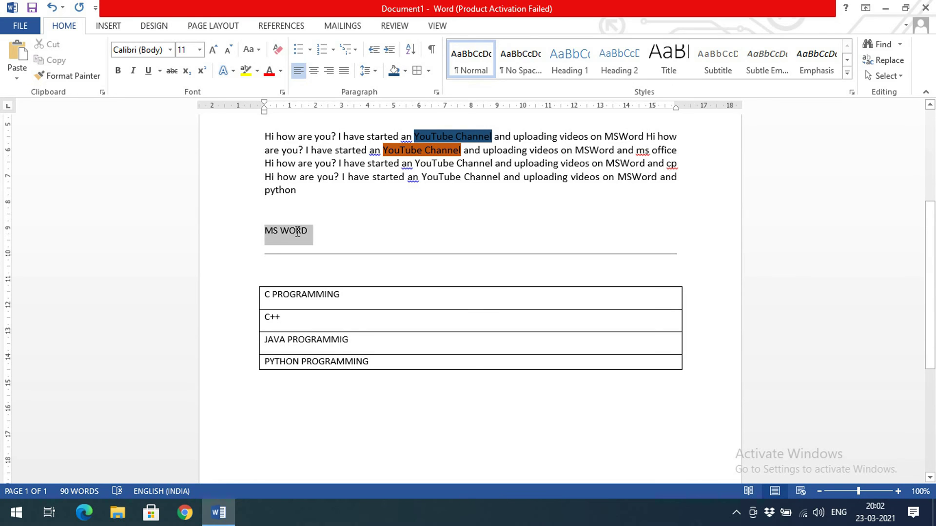
left_click(218, 54)
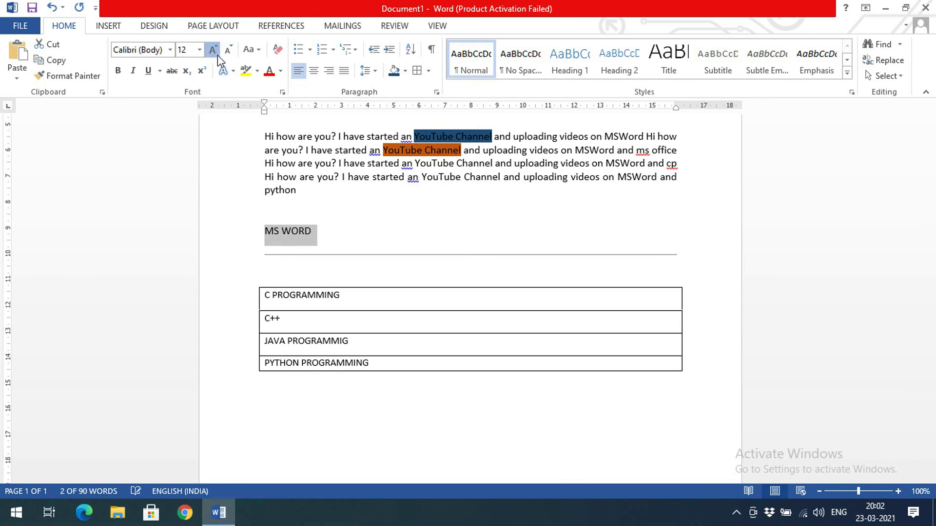
left_click(217, 55)
left_click(217, 55)
left_click(315, 72)
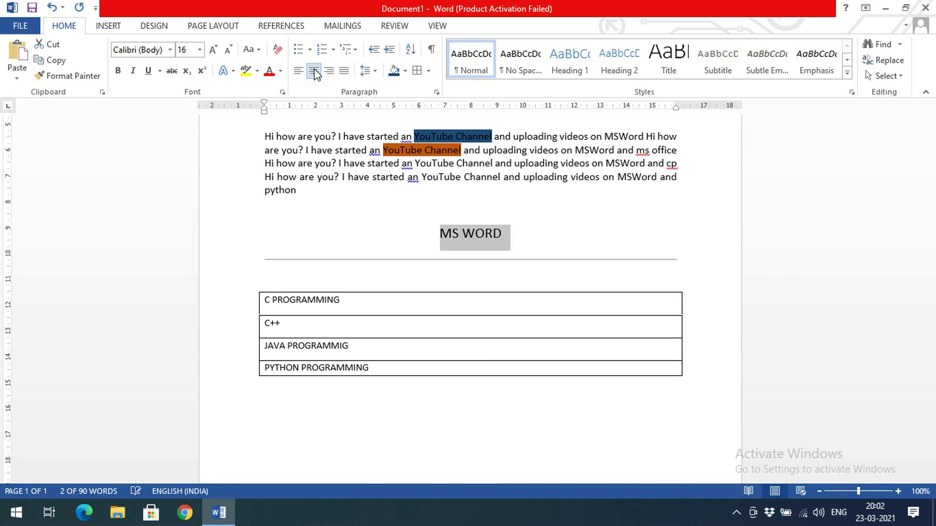
Draw a table about 16.25 cm wide and 1.64 cm high above the PYTHON PROGRAMMING line and divide it into three rows
left_click(487, 276)
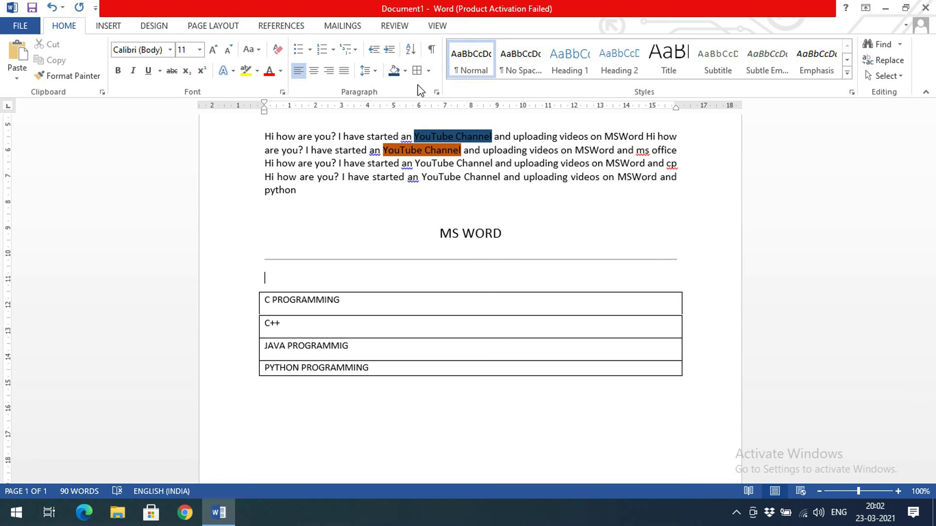
left_click(429, 71)
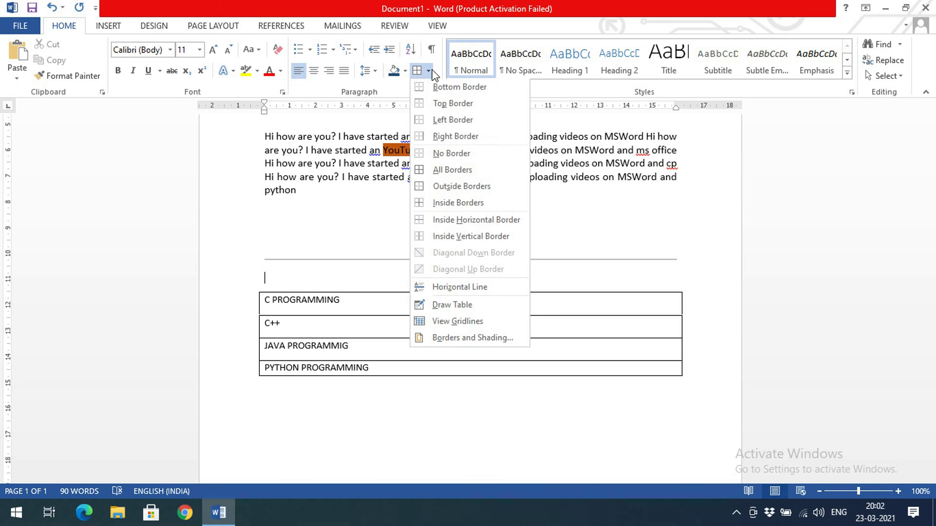
left_click(445, 304)
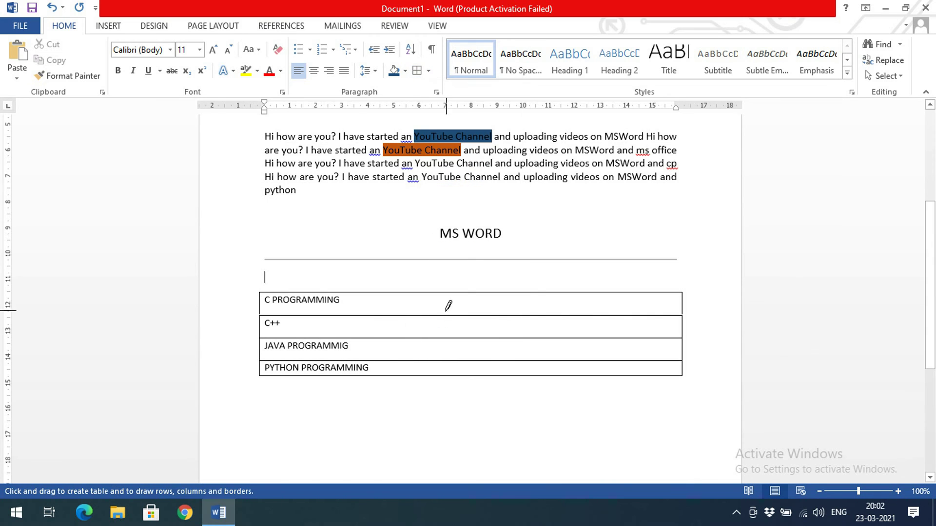
mouse_move(265, 396)
left_mouse_down()
mouse_move(471, 437)
mouse_move(685, 438)
left_mouse_up()
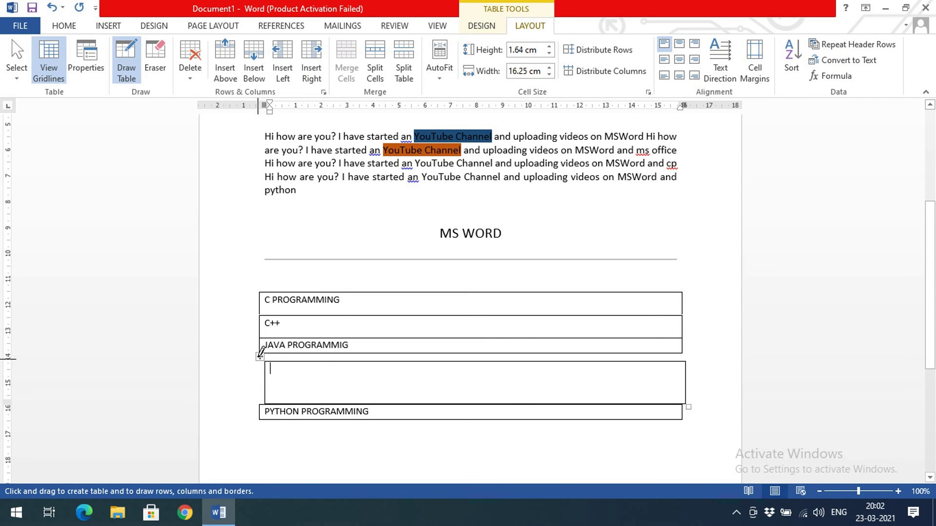
mouse_move(271, 366)
left_mouse_down()
mouse_move(672, 391)
mouse_move(673, 368)
left_mouse_up()
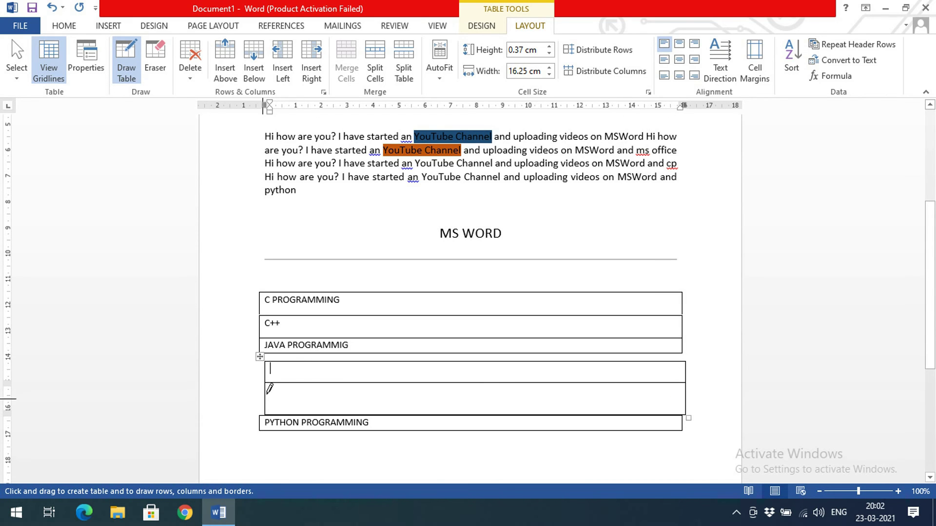
left_click_drag(269, 388, 670, 393)
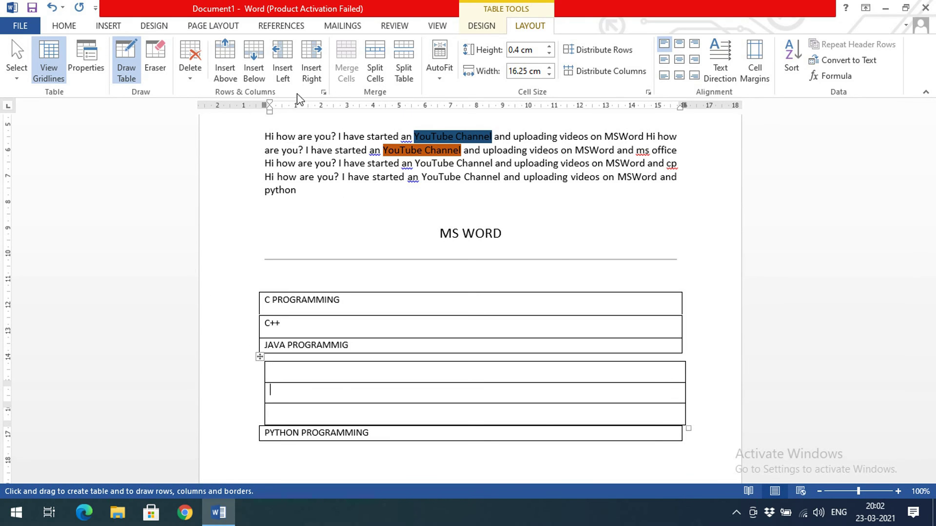
left_click(76, 30)
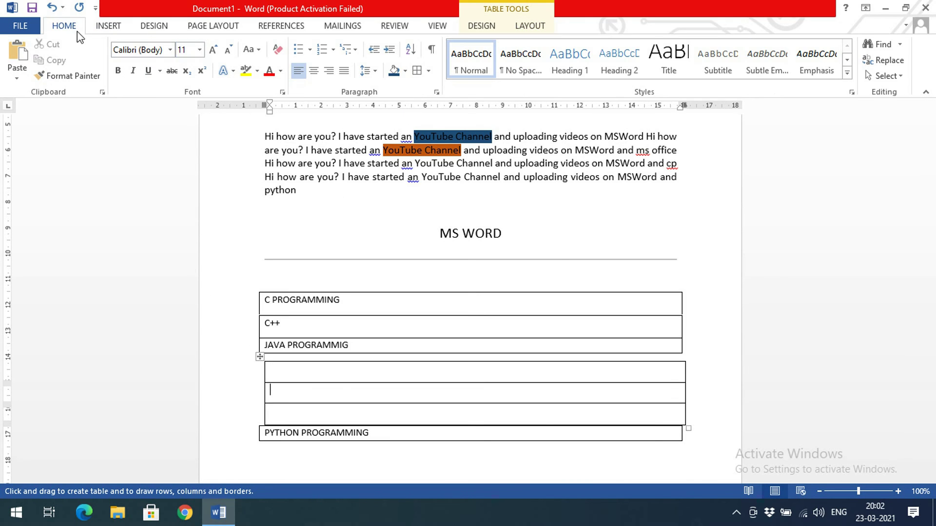
left_click(429, 71)
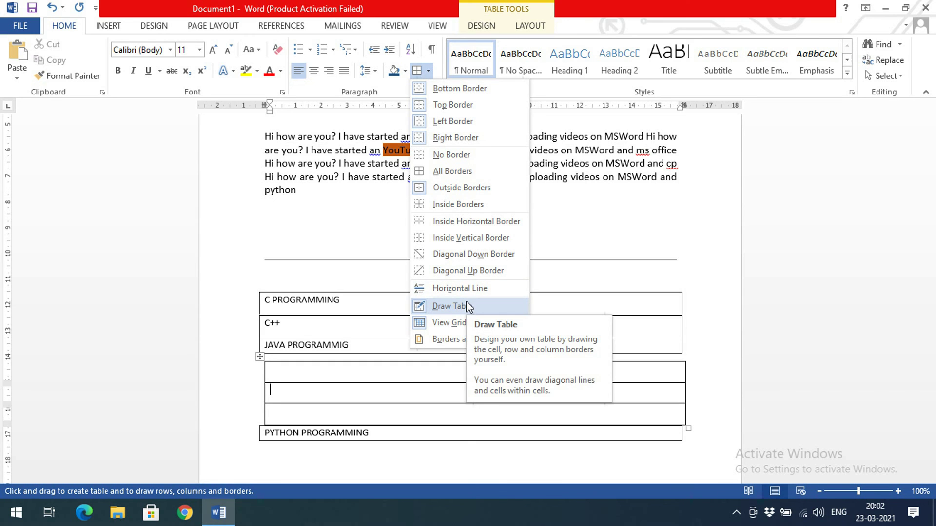
left_click(460, 340)
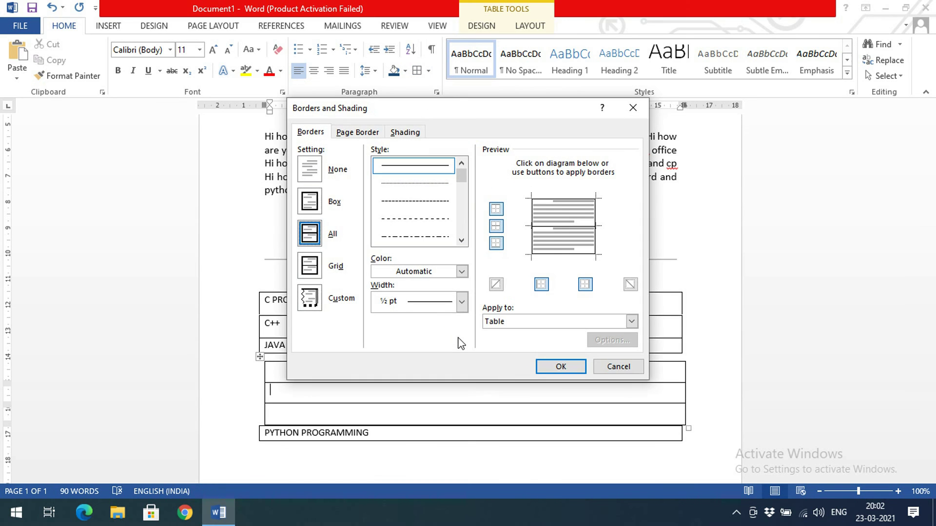
left_click(619, 367)
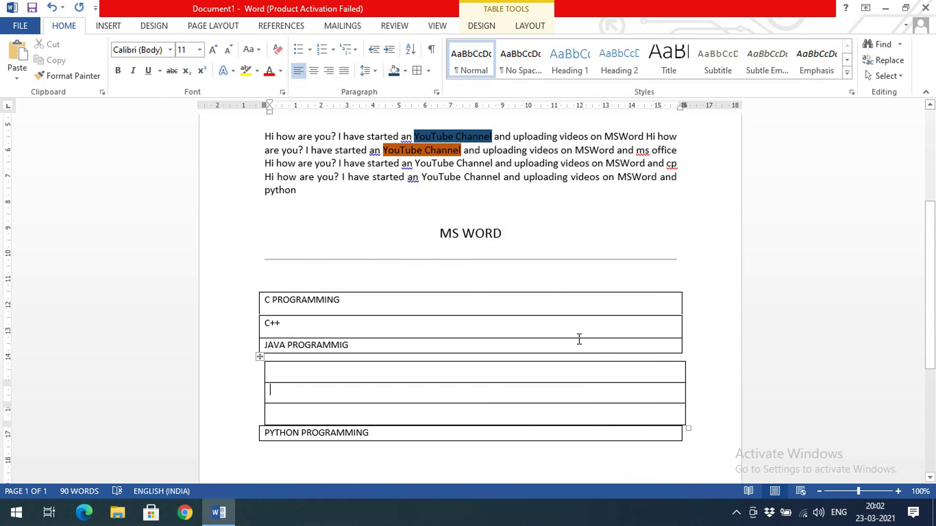
scroll(518, 315, "up", 5)
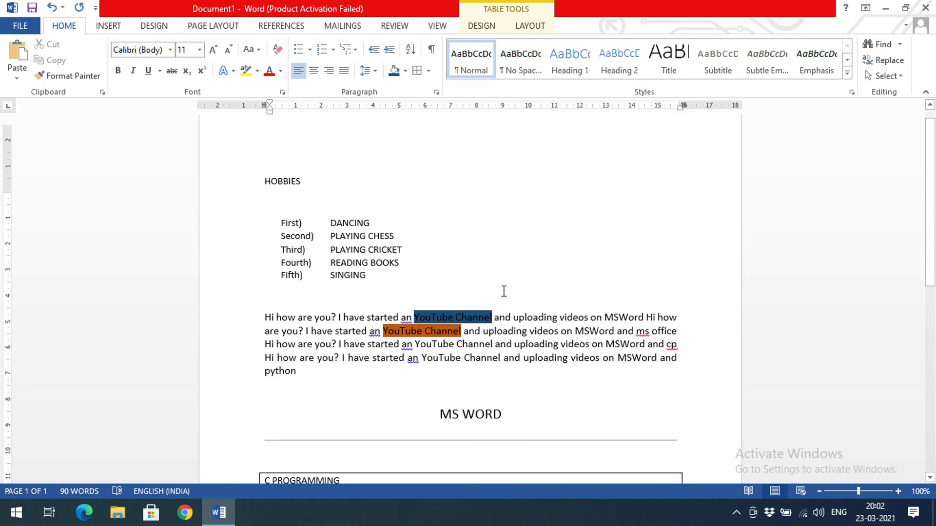
left_click(429, 71)
left_click(450, 336)
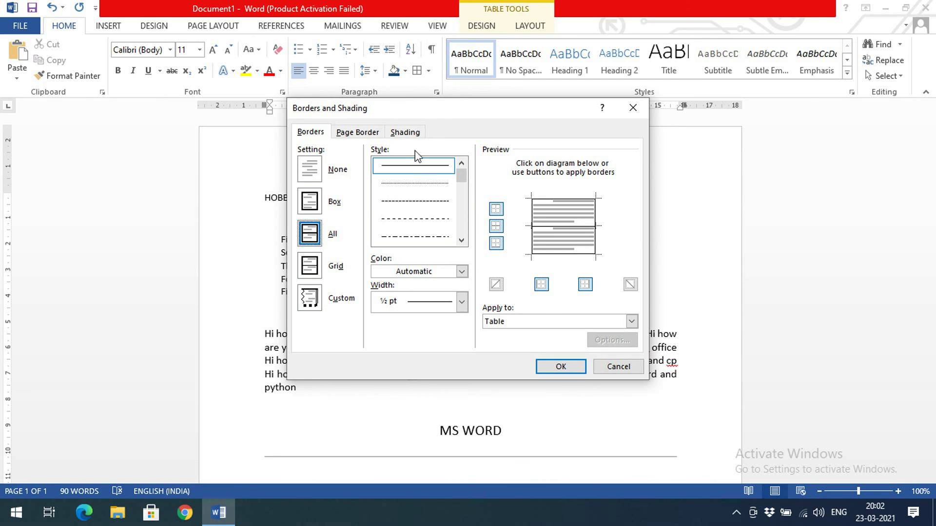
mouse_move(414, 109)
left_mouse_down()
mouse_move(655, 110)
mouse_move(659, 72)
left_mouse_up()
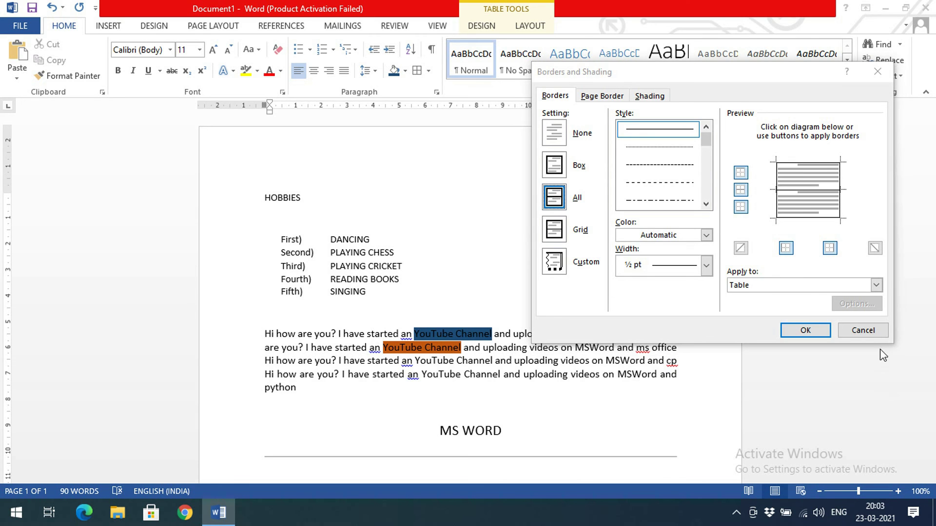
left_click(863, 330)
Cut the empty three-row table between the JAVA PROGRAMMIG and PYTHON PROGRAMMING lines
scroll(584, 307, "down", 10)
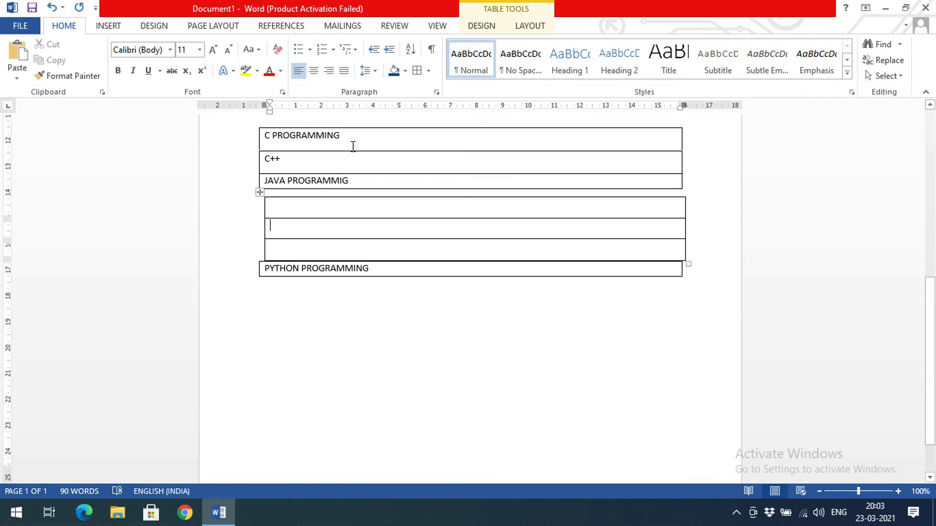
left_click(258, 192)
right_click(258, 192)
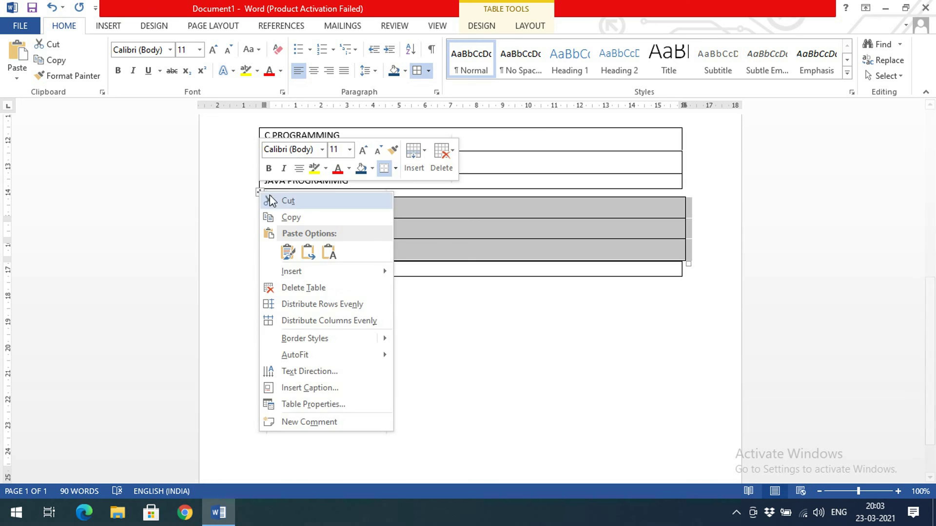
left_click(292, 200)
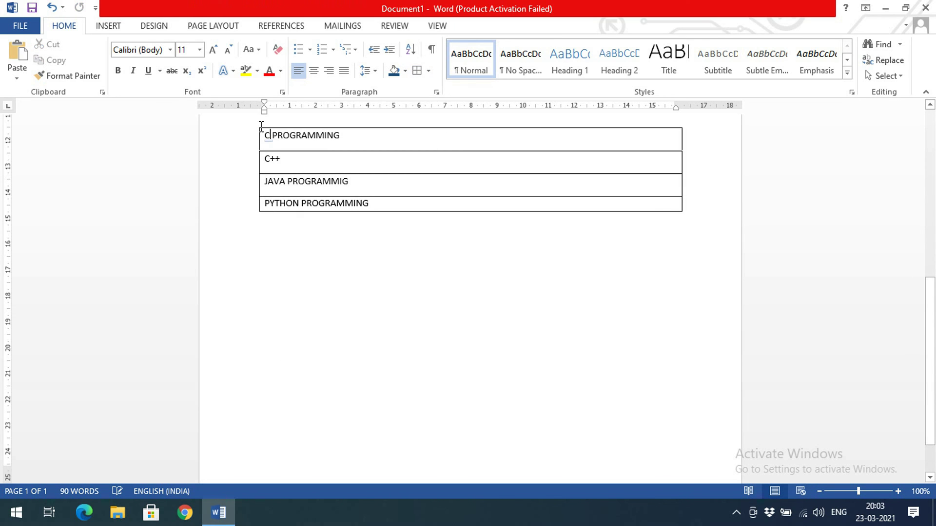
Choose a box border with a ½ pt dashed line for the programming list, starting from the C PROGRAMMING paragraph
left_click(284, 137)
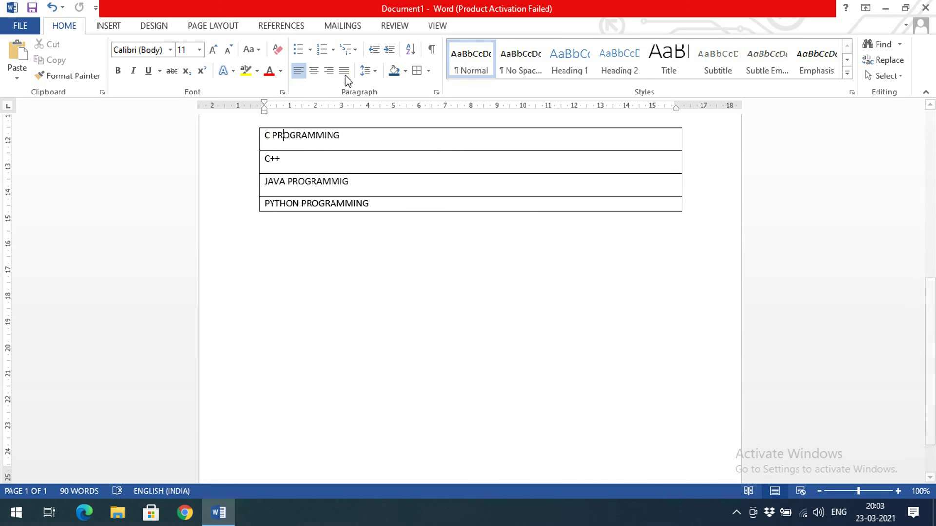
left_click(428, 71)
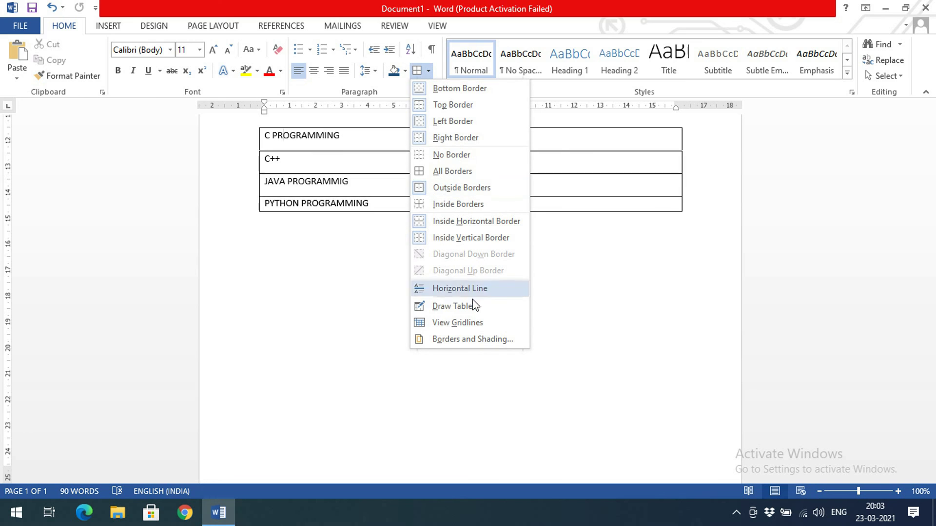
left_click(472, 336)
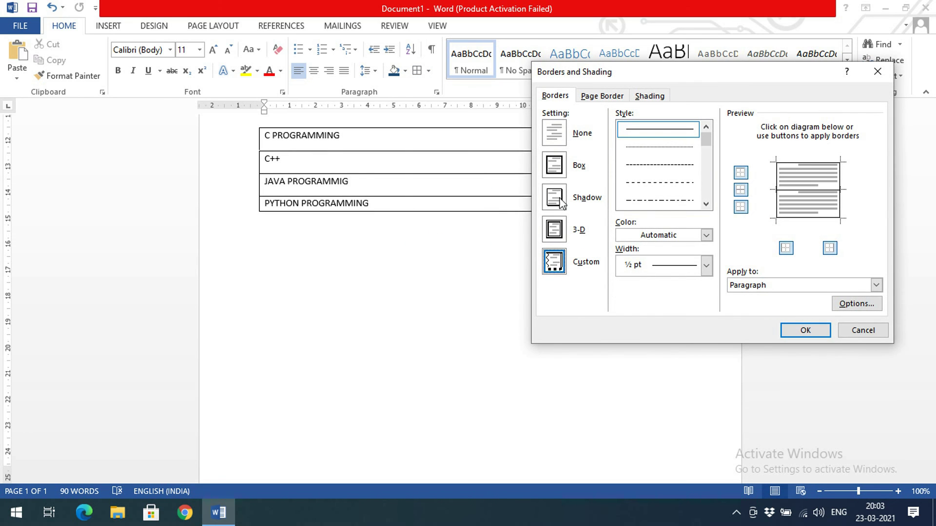
left_click(556, 174)
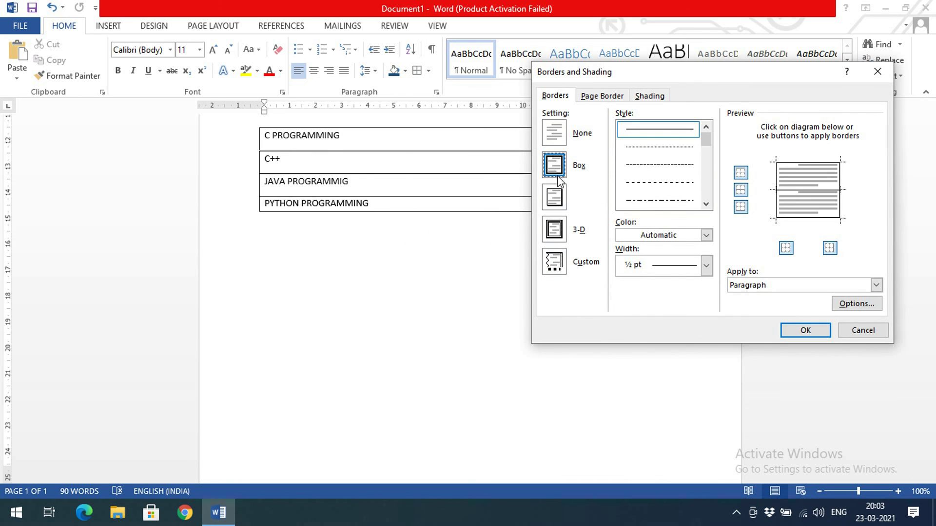
left_click(682, 182)
scroll(676, 154, "down", 3)
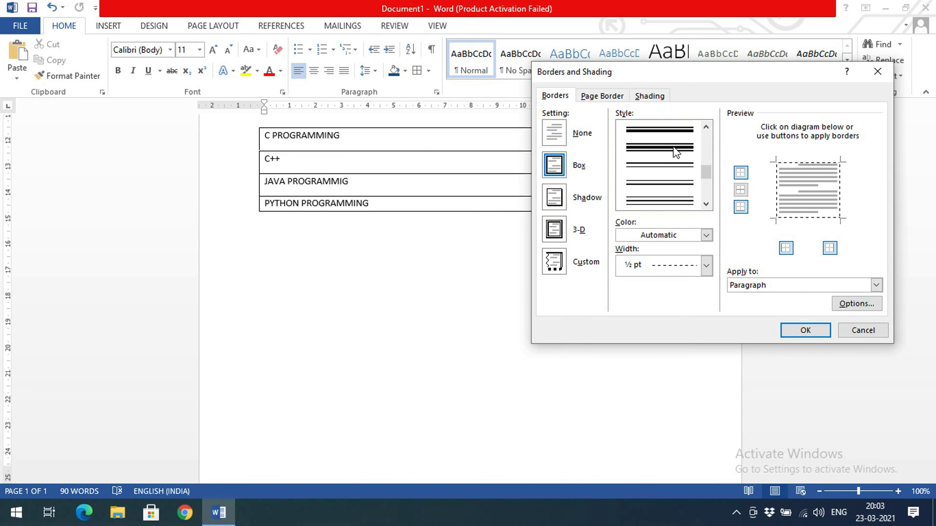
scroll(675, 152, "up", 2)
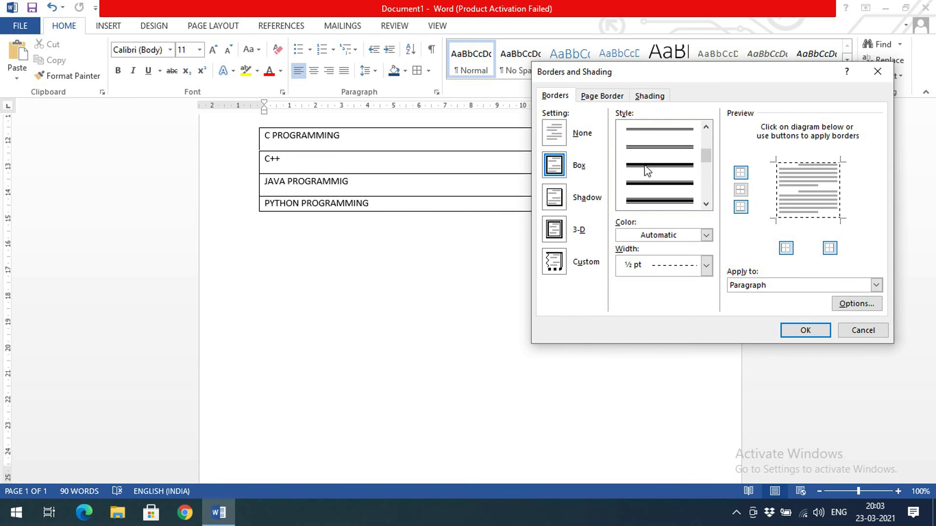
Add a solid ½ pt box page border to the whole document and apply the border settings
left_click(603, 97)
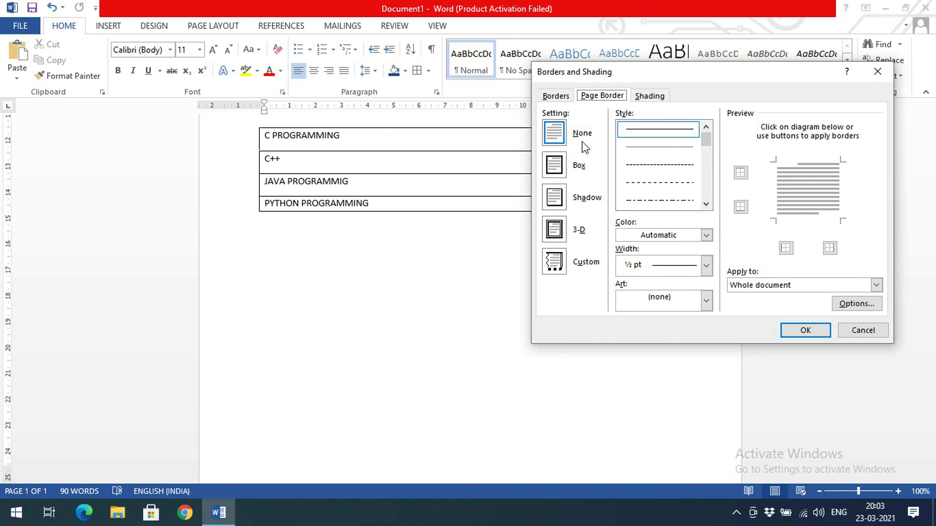
left_click(561, 171)
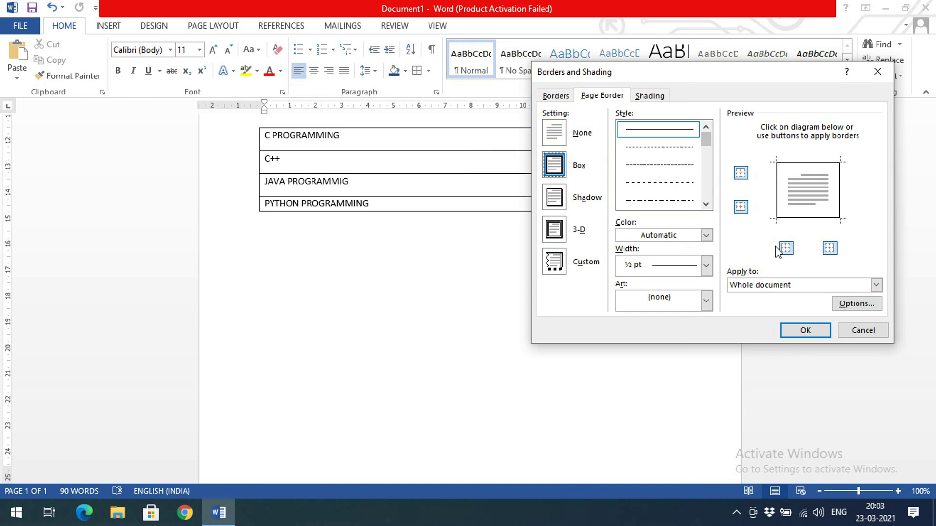
left_click(798, 336)
scroll(245, 207, "up", 8)
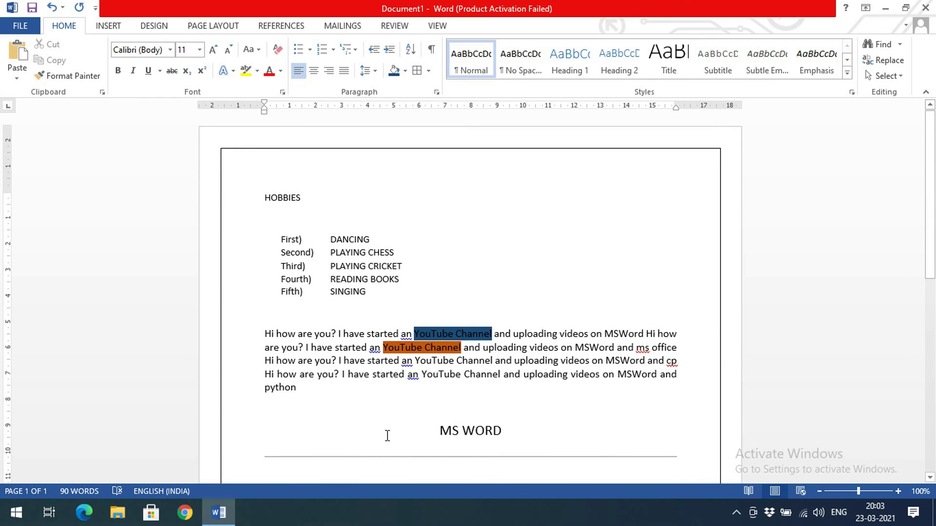
scroll(334, 210, "down", 5)
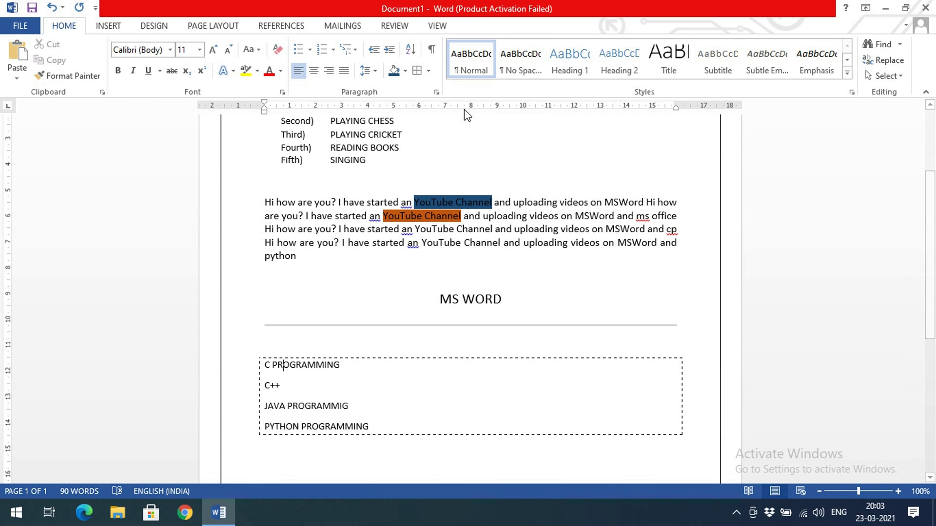
scroll(432, 273, "up", 4)
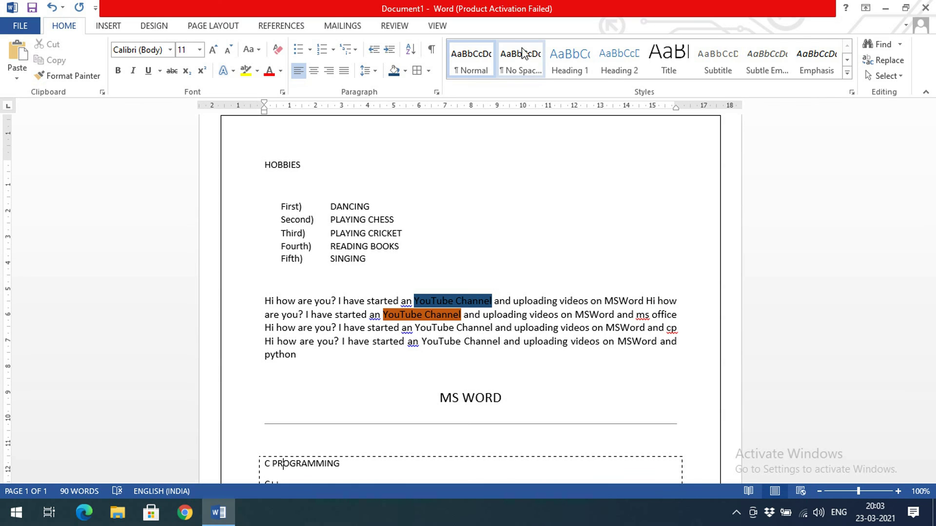
scroll(565, 216, "down", 5)
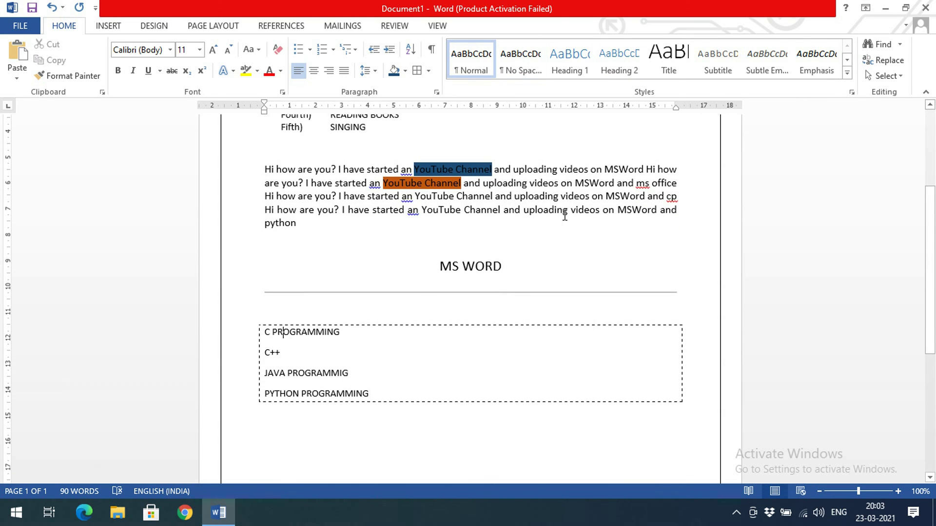
Preview gallery styles such as Emphasis and Strong on the MS WORD heading without applying one
left_click_drag(433, 265, 549, 263)
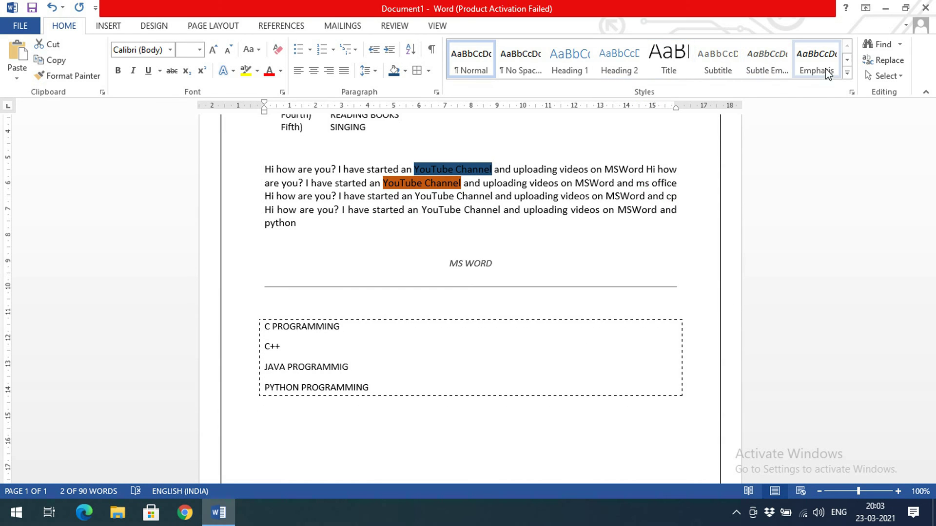
left_click(847, 61)
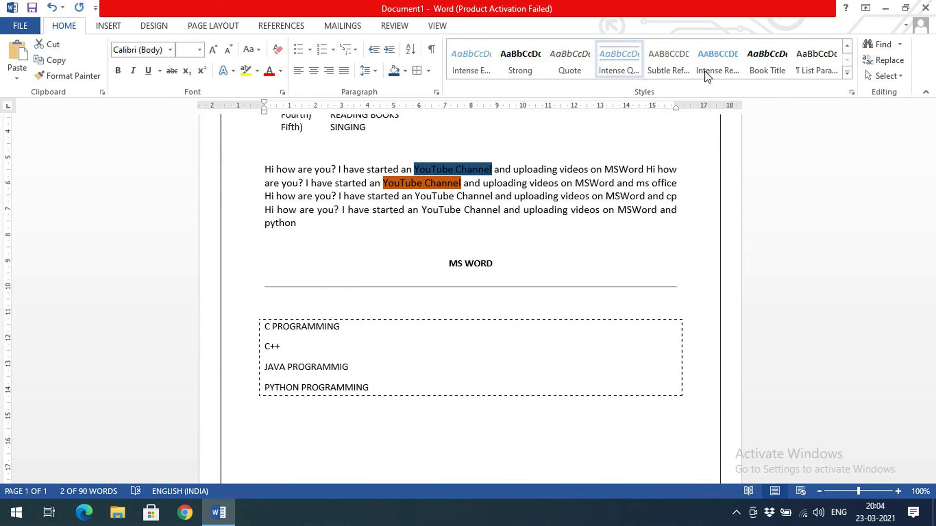
left_click(846, 47)
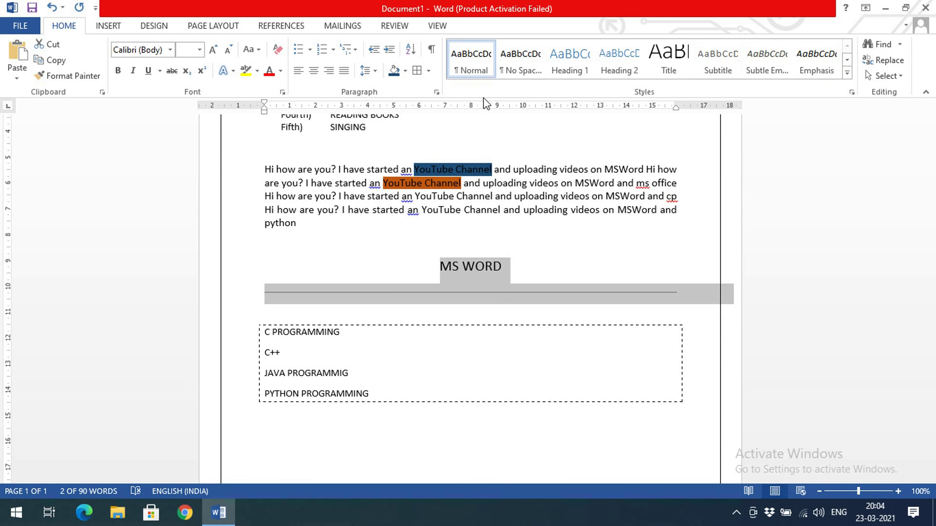
left_click(371, 337)
scroll(371, 337, "down", 8)
scroll(367, 334, "up", 14)
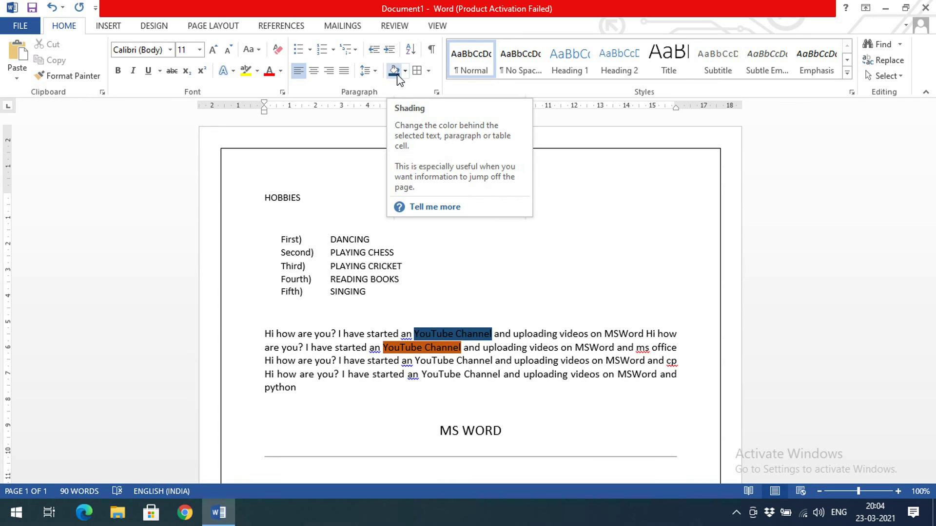
left_click(428, 70)
scroll(444, 207, "down", 1)
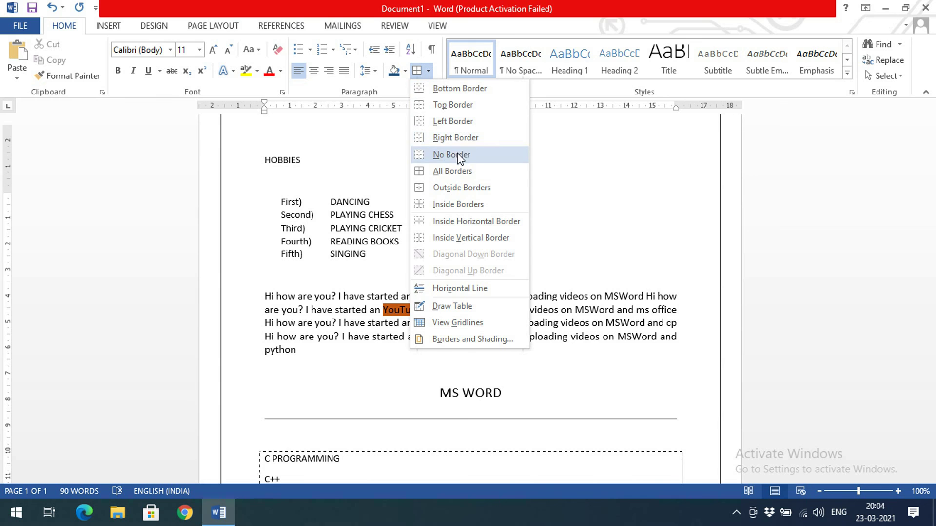
left_click(460, 221)
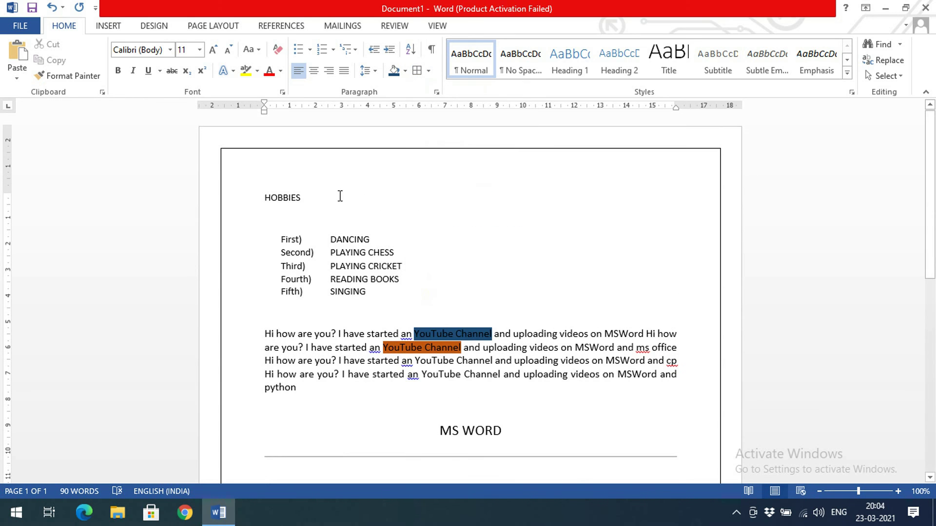
scroll(349, 186, "down", 5)
scroll(307, 153, "up", 5)
scroll(395, 208, "down", 3)
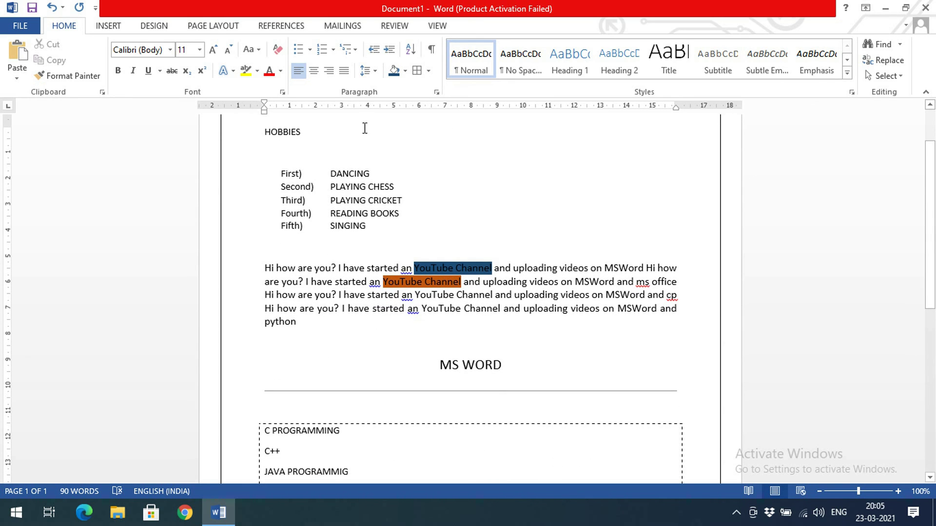